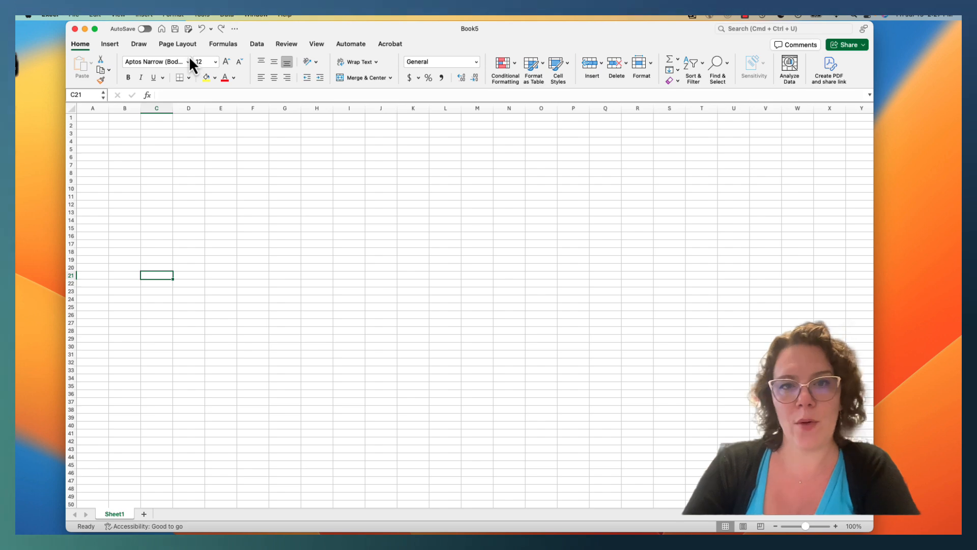
# Look over the font and font size lists, the number formats for column C, and the insert and formula commands in the blank workbook.
pyautogui.click(188, 61)
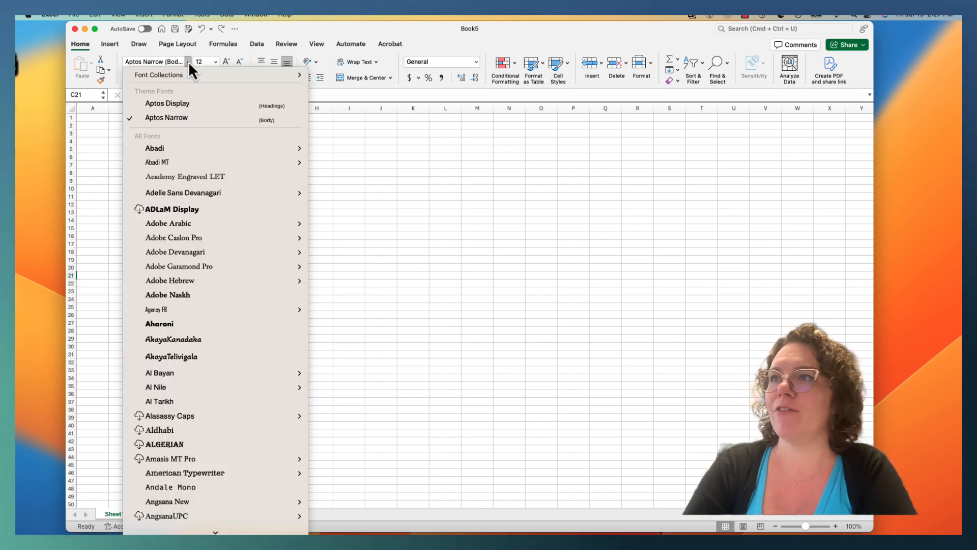
pyautogui.click(189, 61)
pyautogui.click(215, 62)
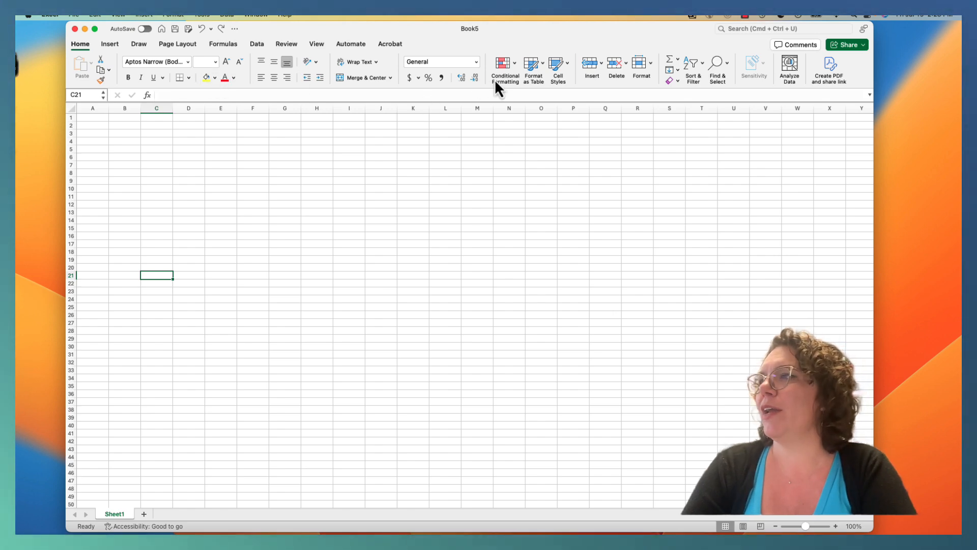
pyautogui.click(155, 108)
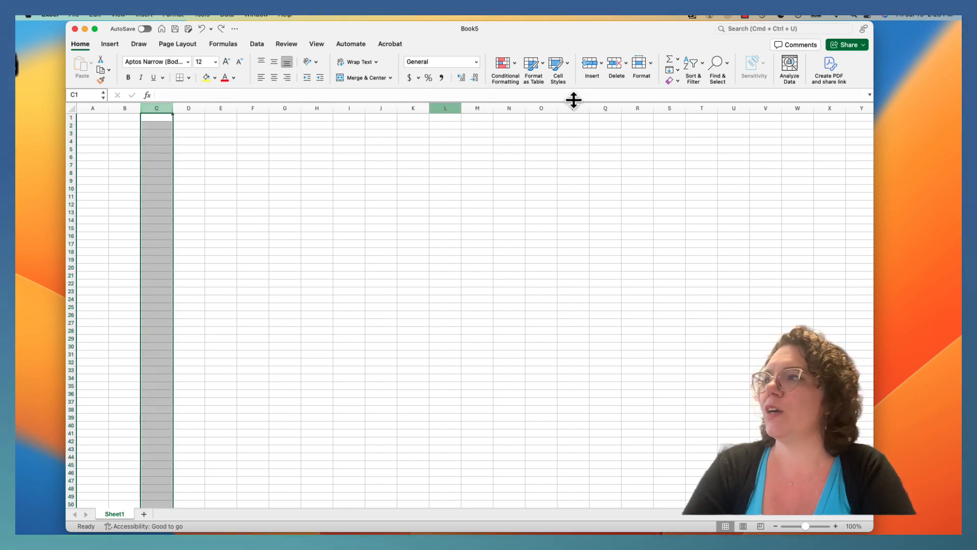
pyautogui.click(477, 61)
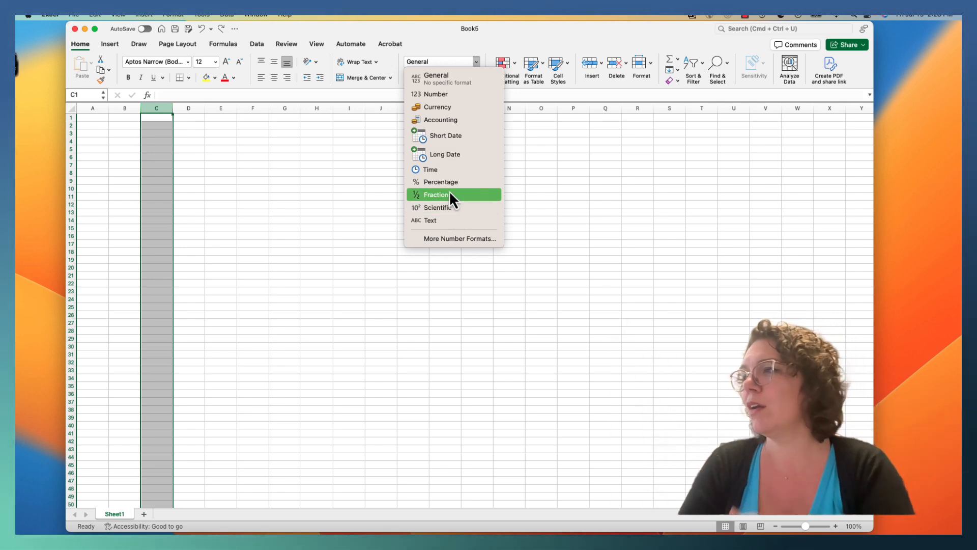
pyautogui.click(385, 163)
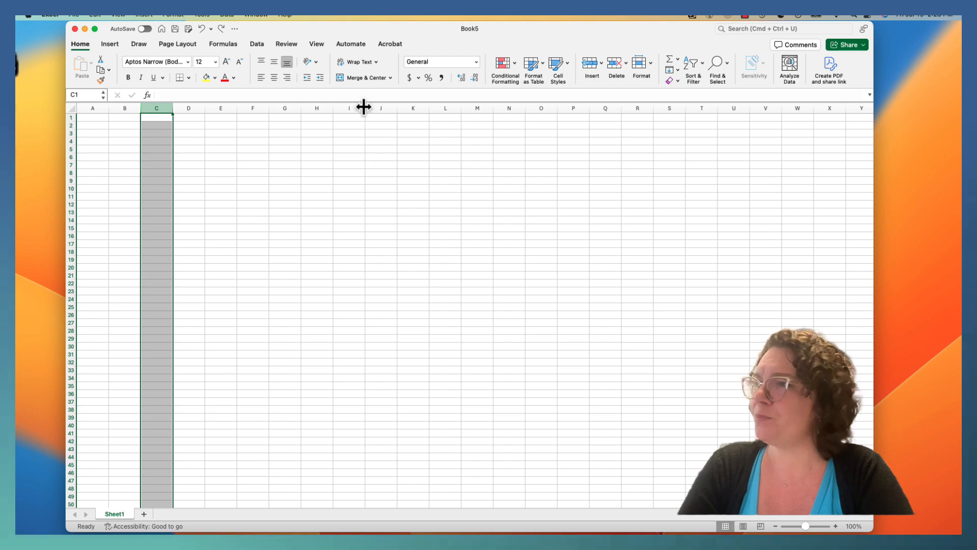
pyautogui.click(116, 44)
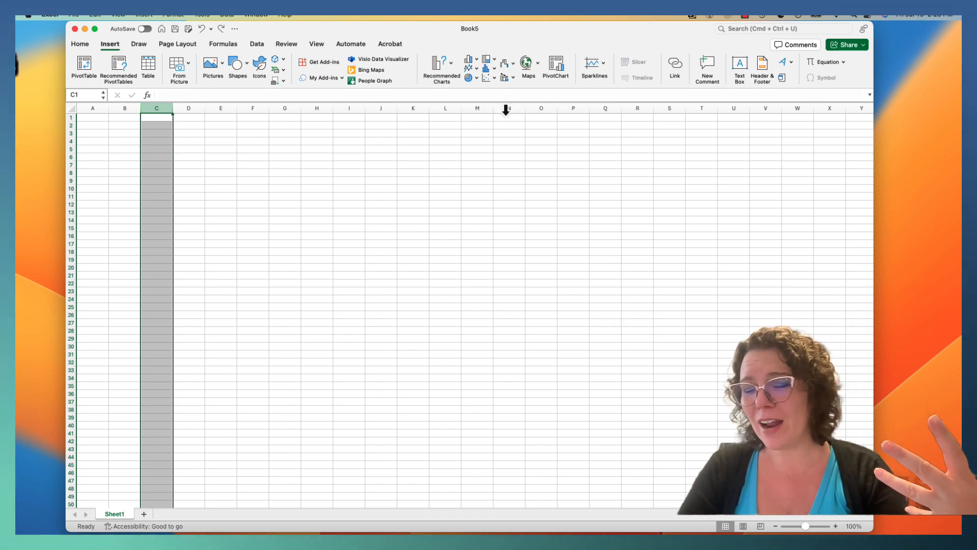
pyautogui.click(363, 112)
pyautogui.click(349, 117)
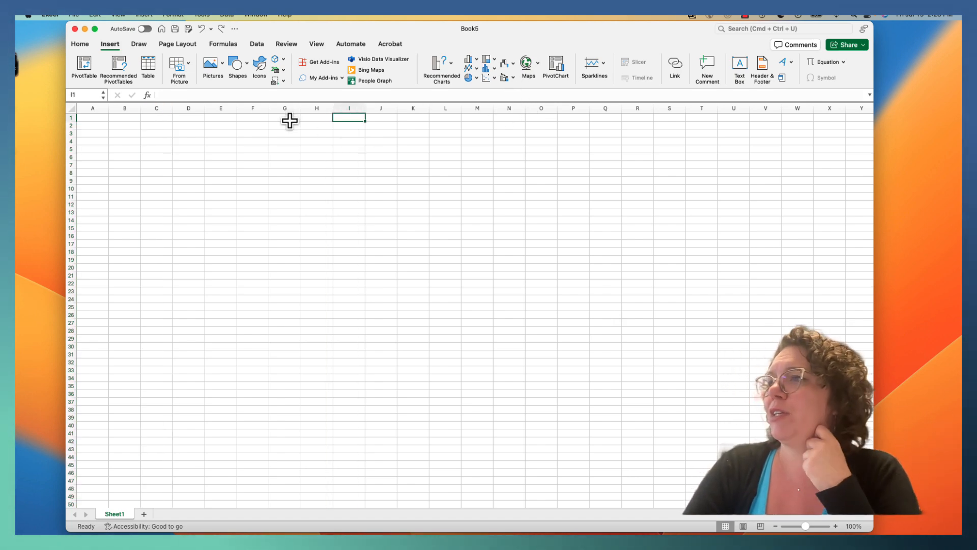
pyautogui.click(219, 46)
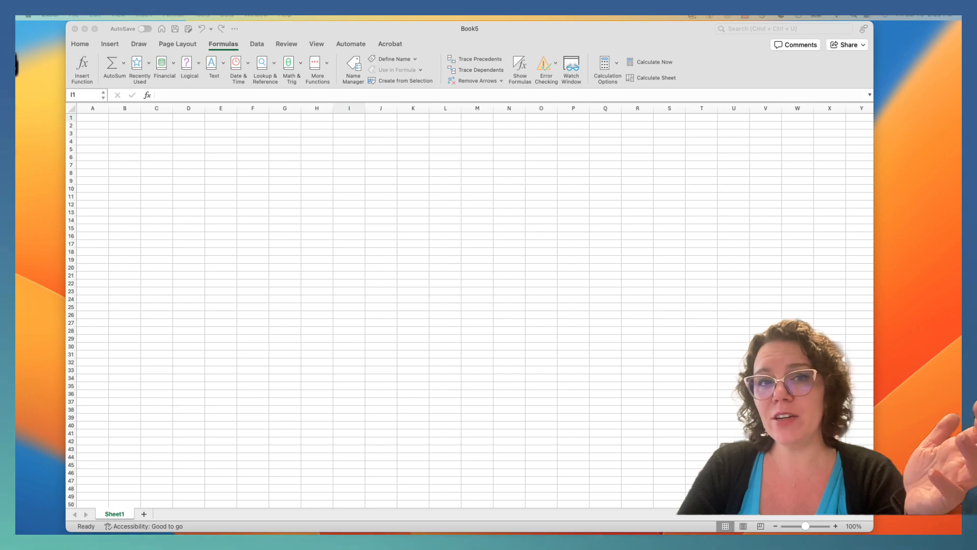
# Switch to the Firefox window with the census data page and bring it fully into view.
pyautogui.click(17, 96)
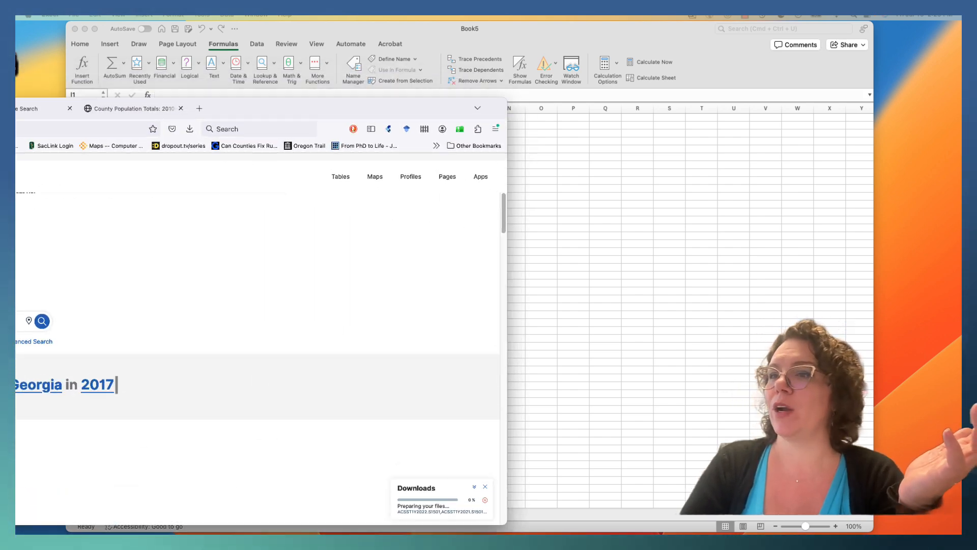
pyautogui.moveTo(17, 96); pyautogui.dragTo(109, 53)
pyautogui.doubleClick(108, 51)
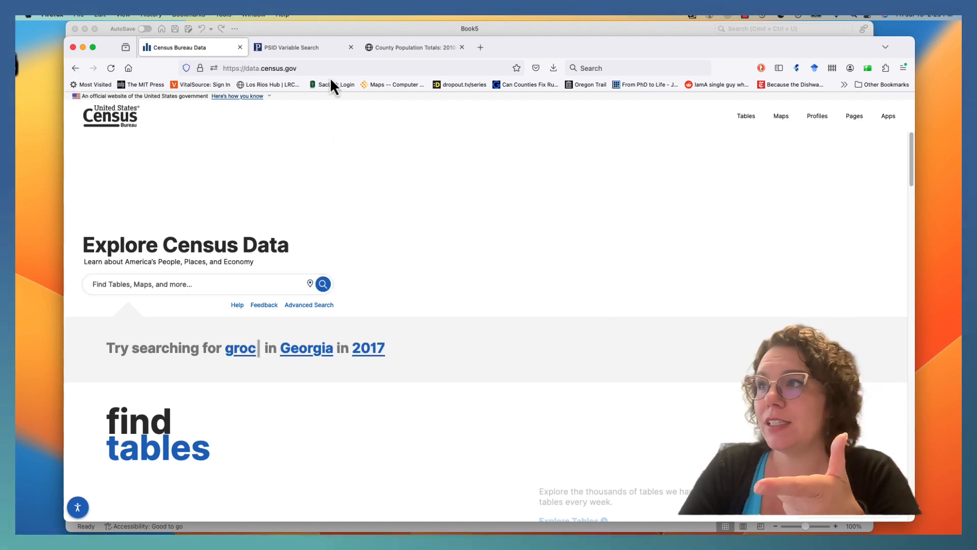
# On the Panel Study of Income Dynamics site, go from the home page through the Data Center to Variable Search.
pyautogui.click(299, 50)
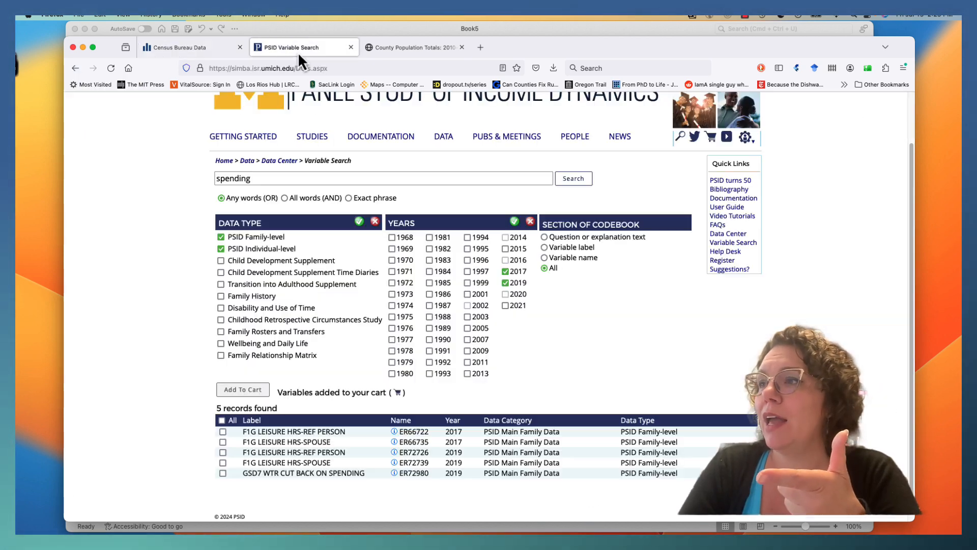
pyautogui.click(322, 113)
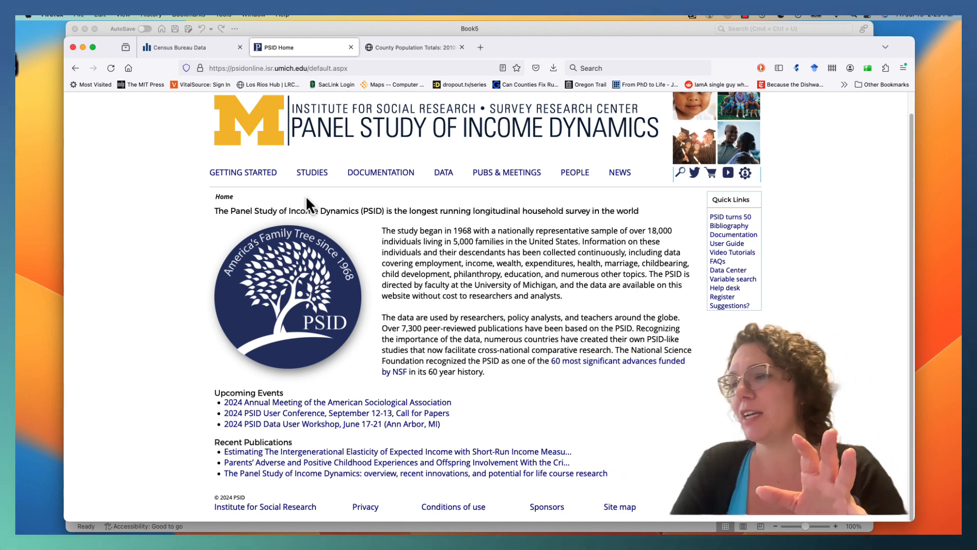
pyautogui.click(445, 175)
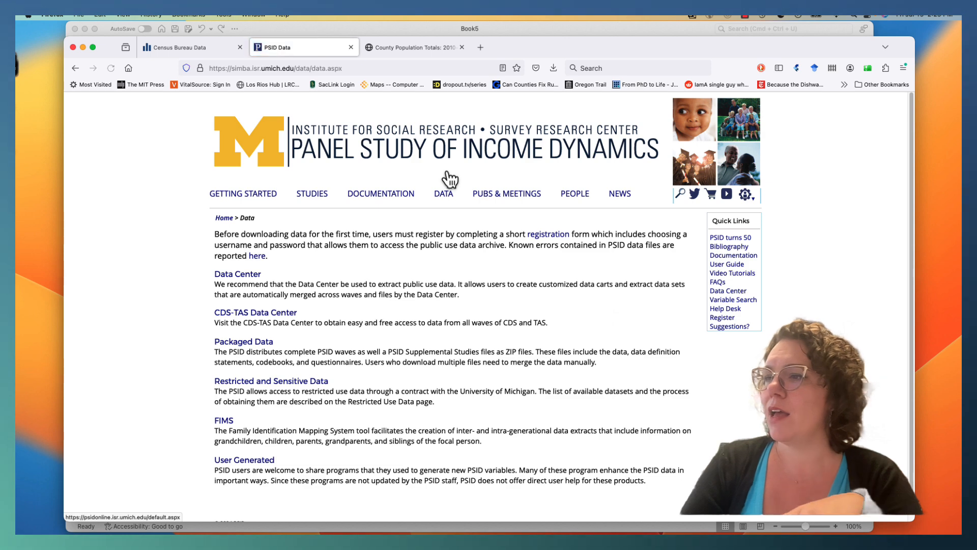
pyautogui.click(248, 280)
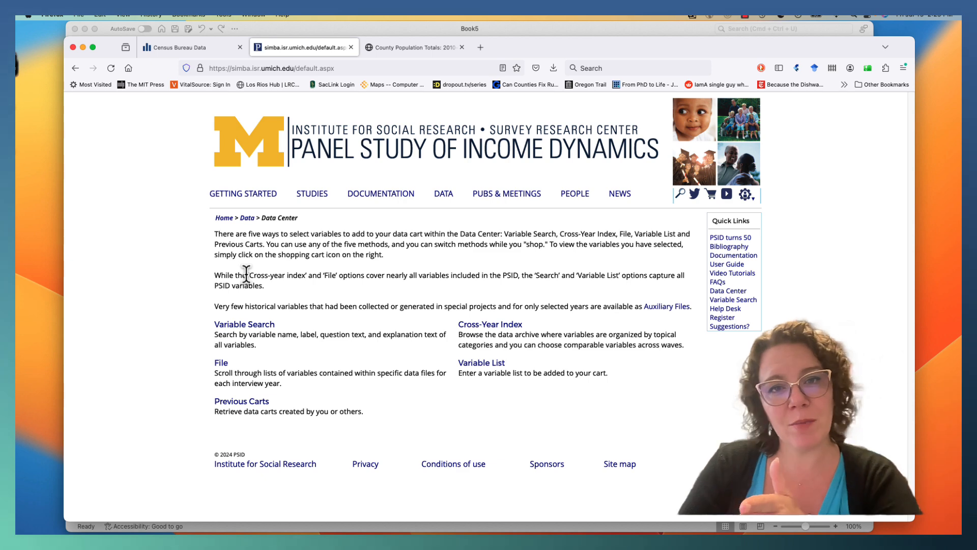
pyautogui.click(257, 326)
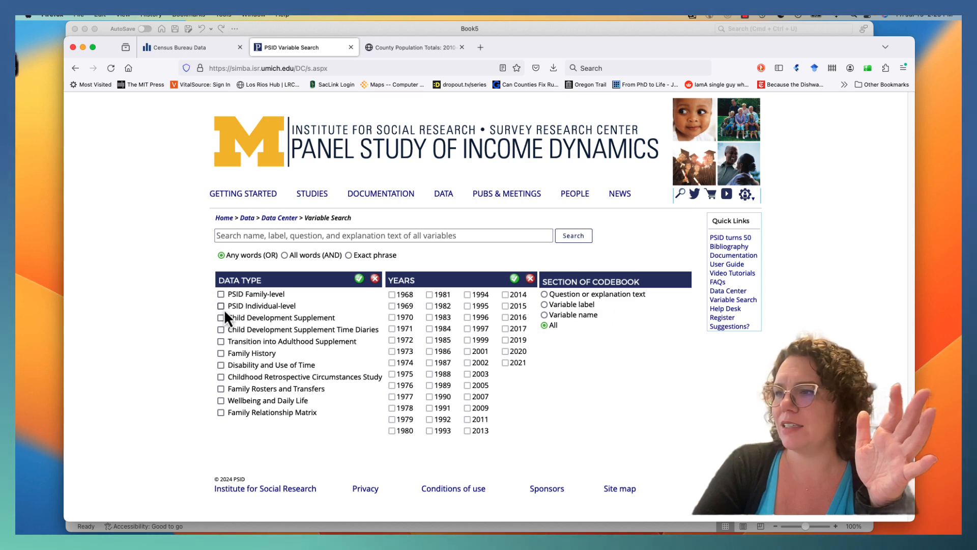
# Limit the variable search to PSID Individual-level data for 2009, 2011, 2013, 2015, 2017, 2019 and 2021.
pyautogui.click(220, 307)
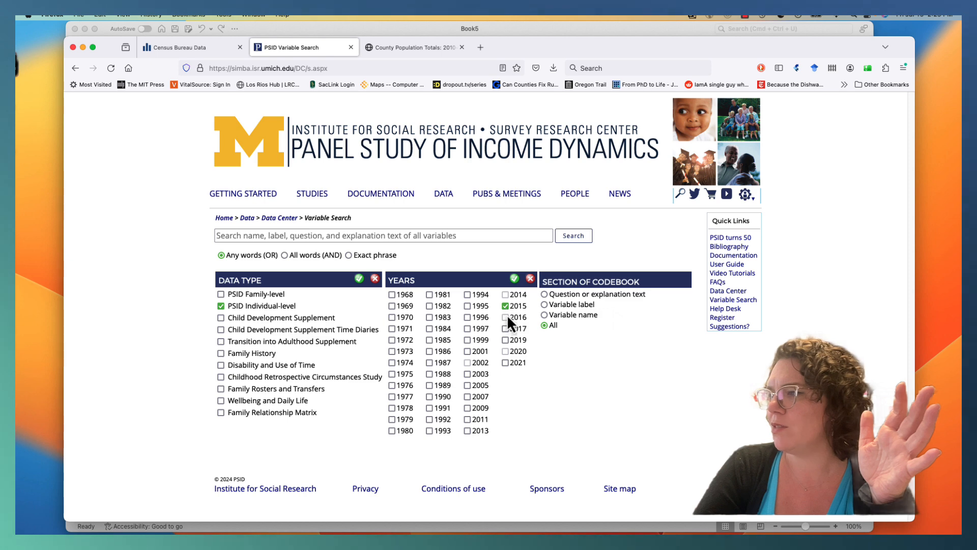
pyautogui.click(506, 328)
pyautogui.click(506, 340)
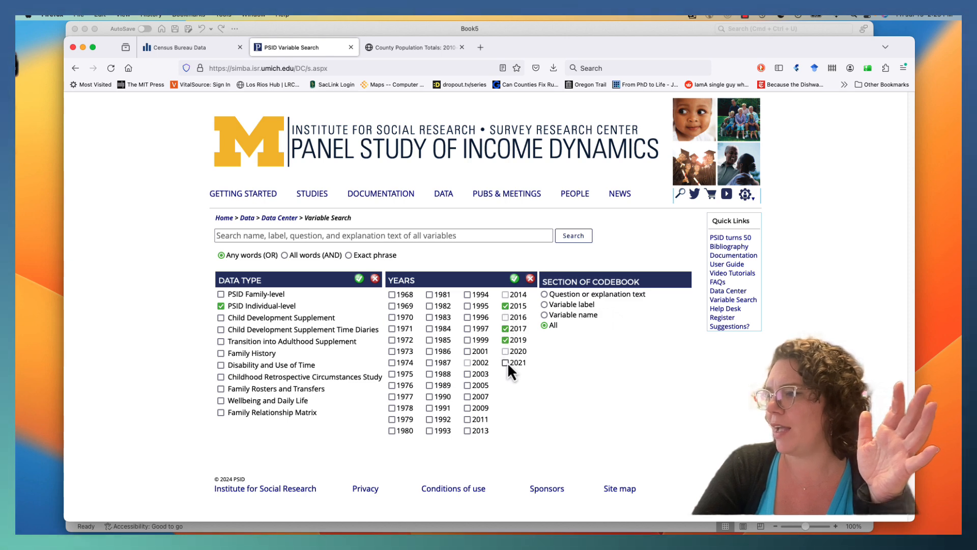
pyautogui.click(505, 363)
pyautogui.click(467, 431)
pyautogui.click(467, 419)
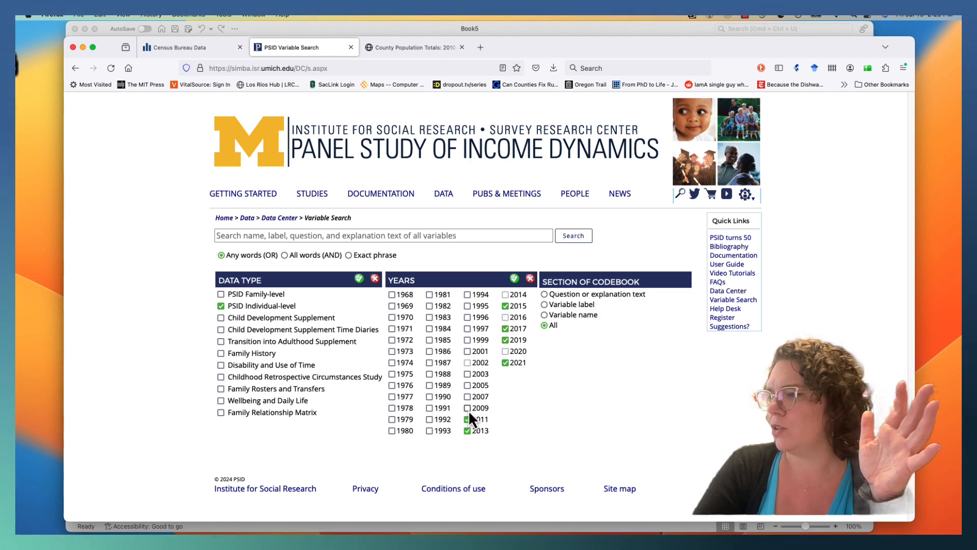
pyautogui.click(467, 408)
# Search the PSID variables for "house".
pyautogui.click(446, 235)
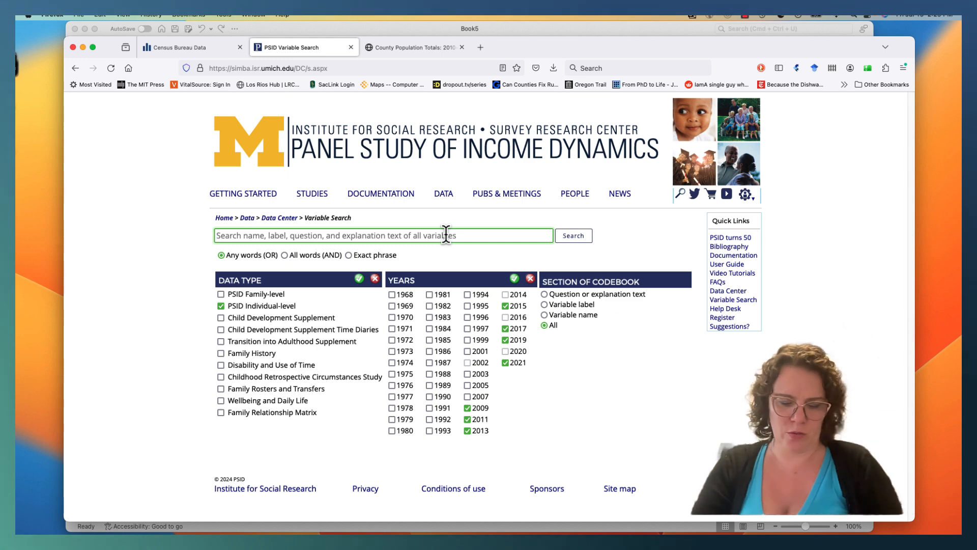
pyautogui.write('hous')
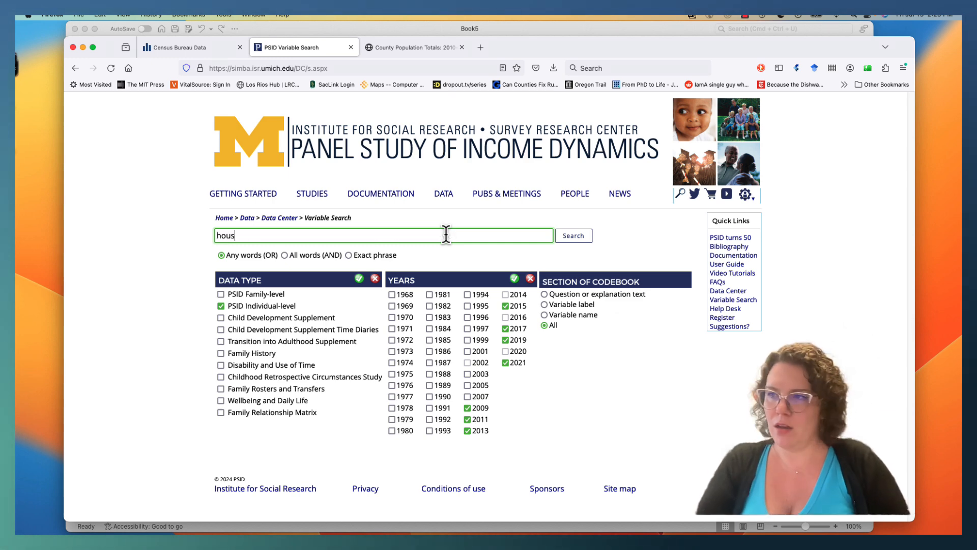
pyautogui.press('BackSpace')
pyautogui.press('BackSpace')
pyautogui.write('ouse')
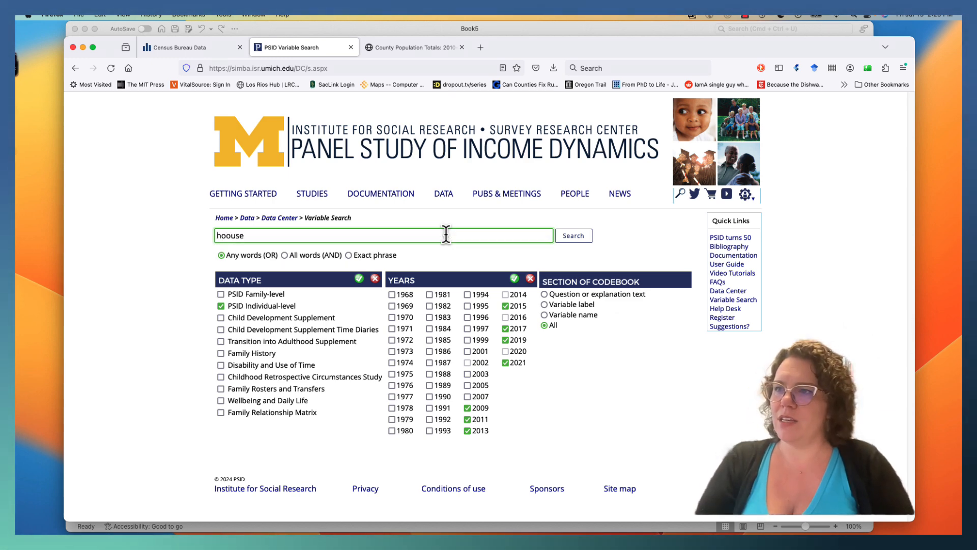
pyautogui.click(227, 235)
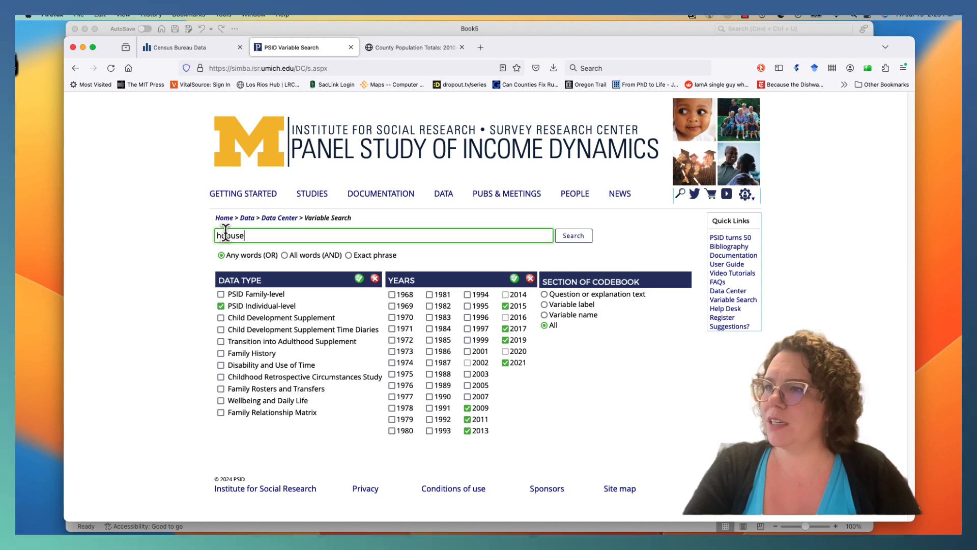
pyautogui.press('BackSpace')
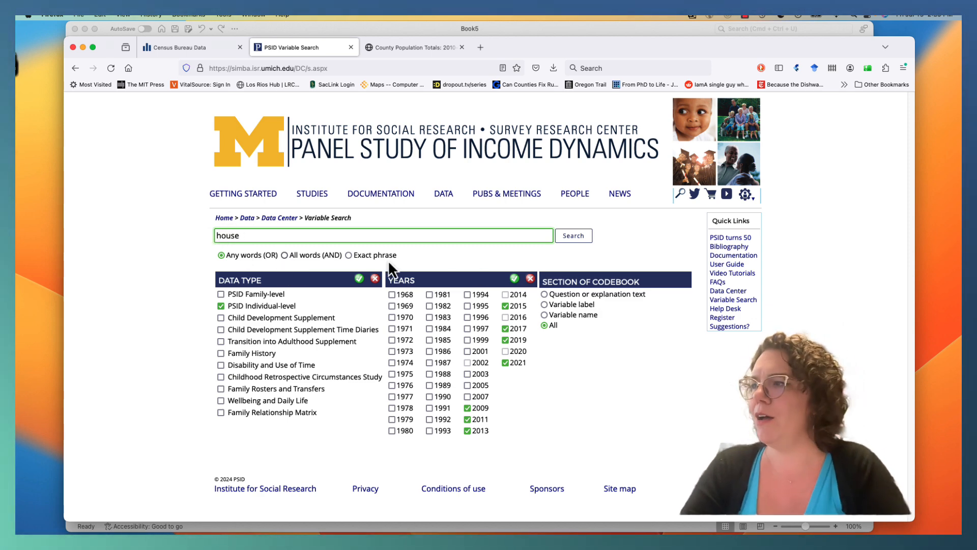
pyautogui.click(572, 235)
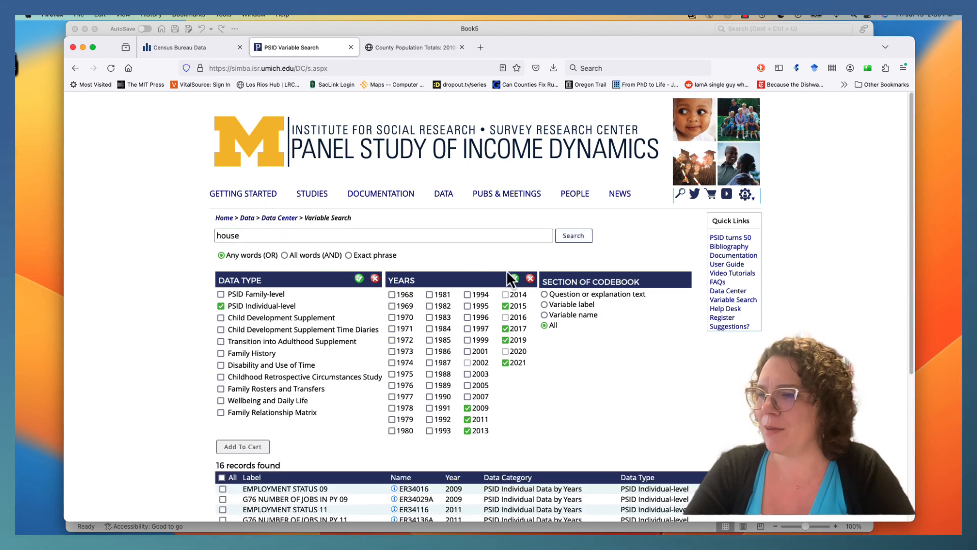
# Select the EMPLOYMENT STATUS 21 and G76 NUMBER OF JOBS IN PY 21 variables and add them to the cart.
pyautogui.scroll(-8, 516, 343)
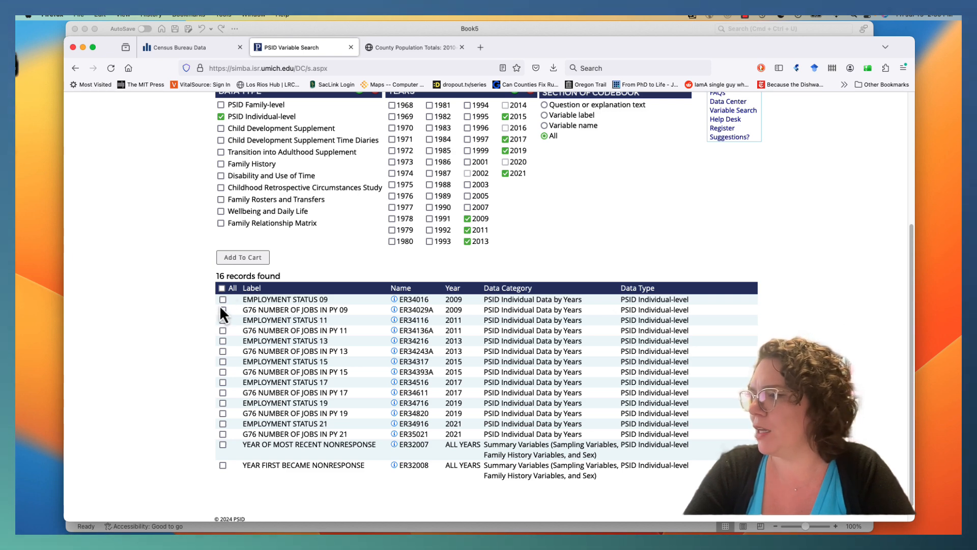
pyautogui.click(222, 426)
pyautogui.click(222, 434)
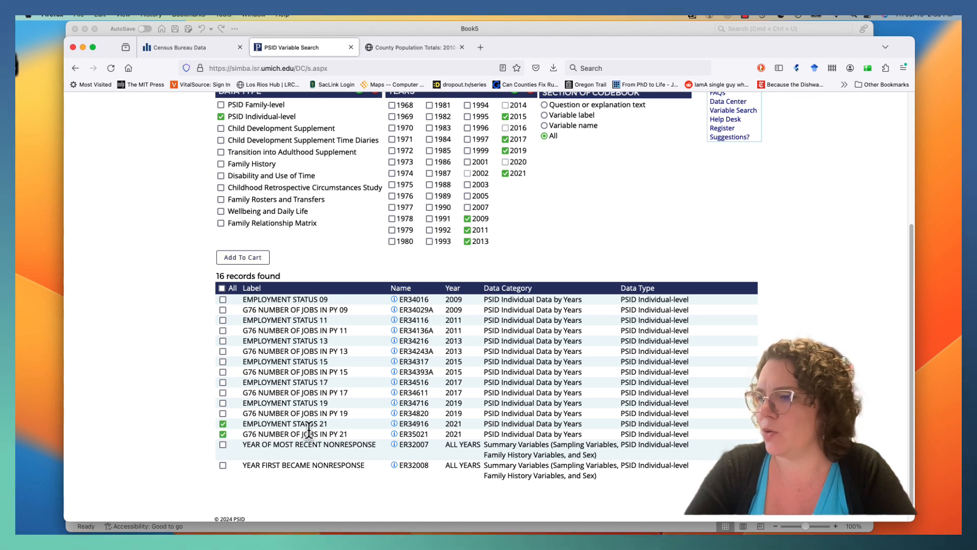
pyautogui.scroll(2, 636, 248)
pyautogui.scroll(3, 634, 249)
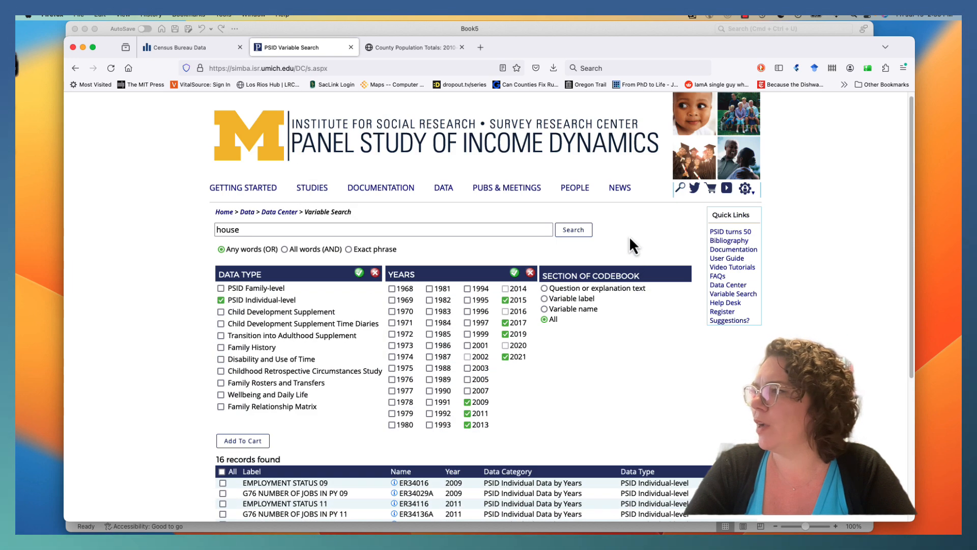
pyautogui.click(238, 446)
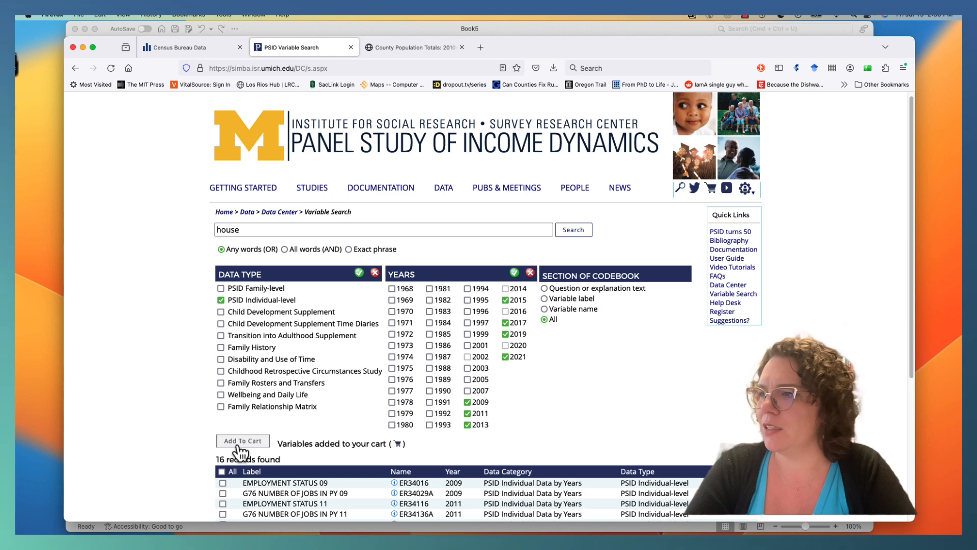
# Open the data cart, mark the 2017 and 2021 groups, and proceed to checkout.
pyautogui.click(399, 444)
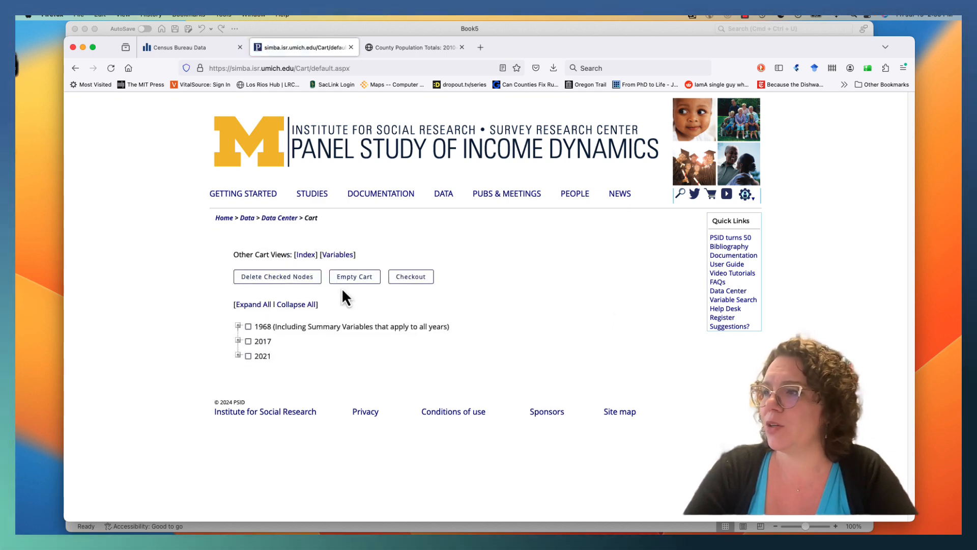
pyautogui.click(249, 341)
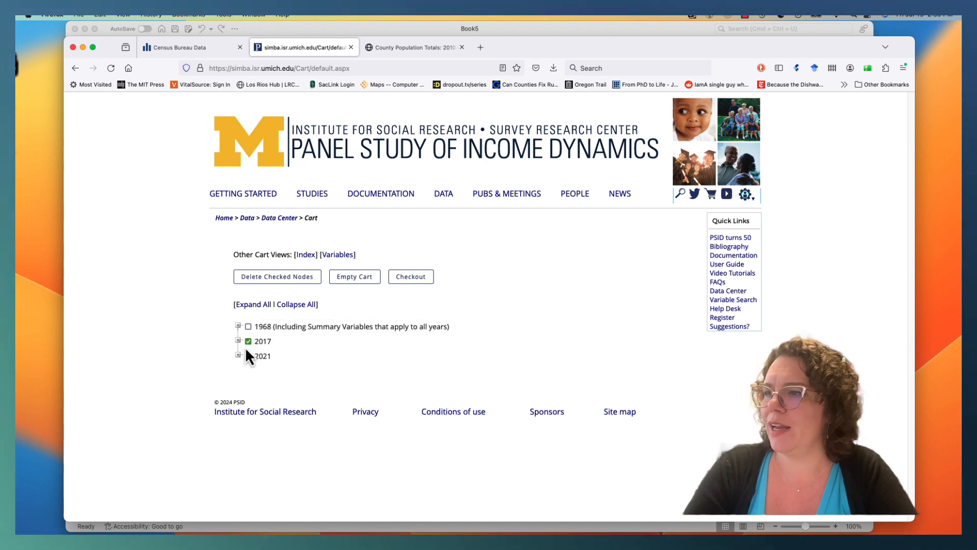
pyautogui.click(248, 356)
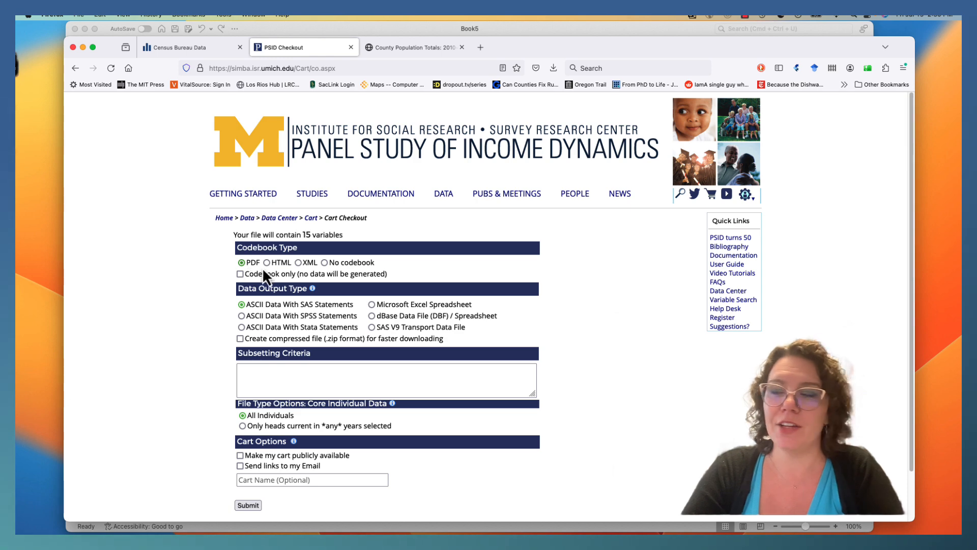
# Request the cart data as a Microsoft Excel Spreadsheet with a PDF codebook and submit the checkout form.
pyautogui.click(298, 263)
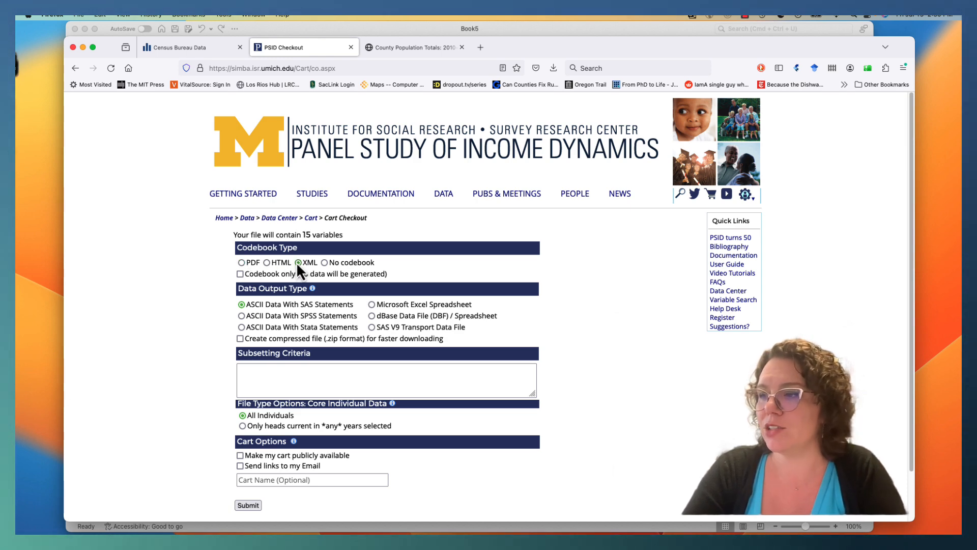
pyautogui.click(243, 262)
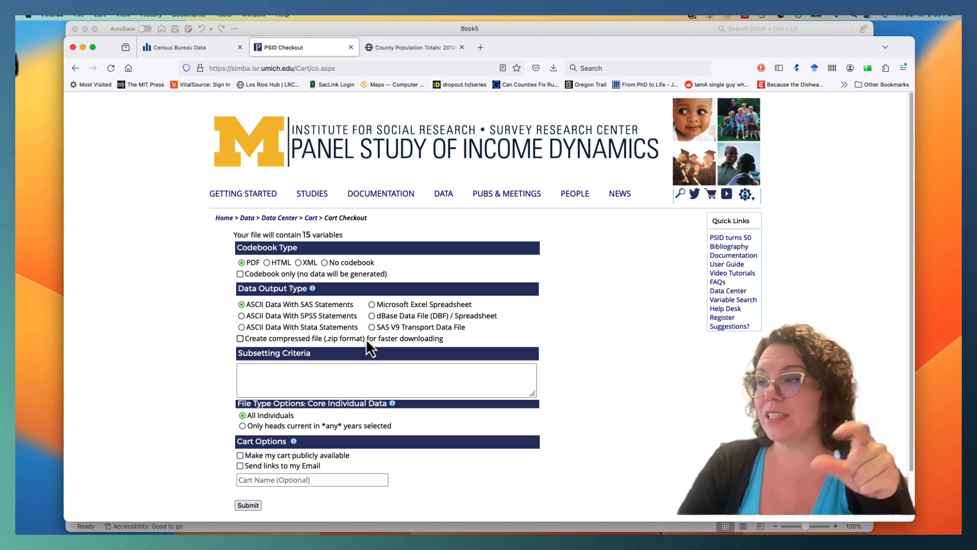
pyautogui.click(371, 304)
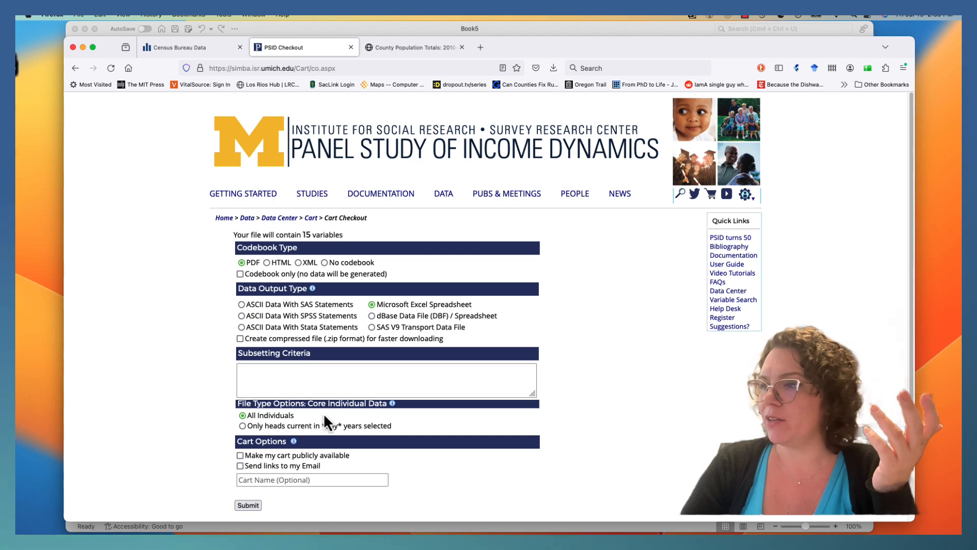
pyautogui.click(243, 506)
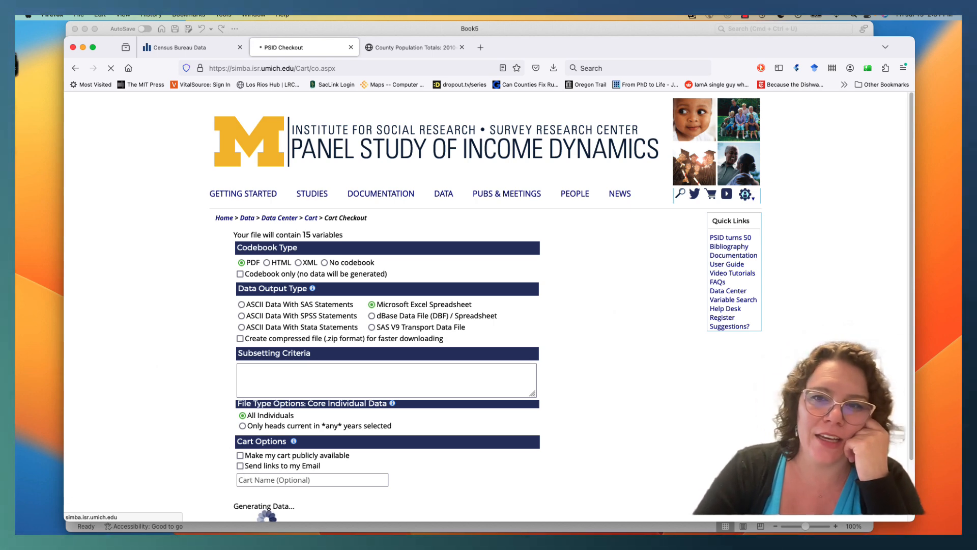
# Download the J335993.xlsx data file from the PSID cart page into the Examples - Data folder.
pyautogui.press('super+Tab')
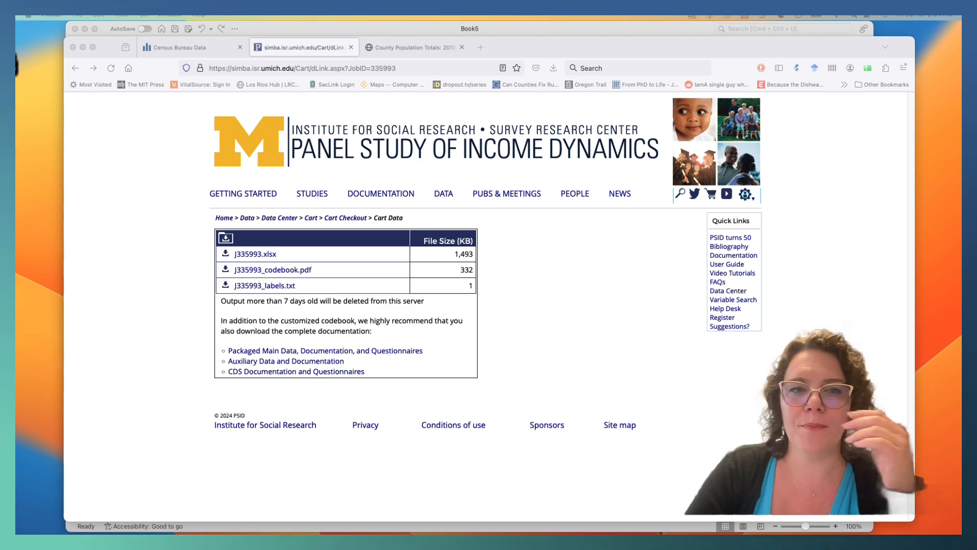
pyautogui.rightClick(274, 256)
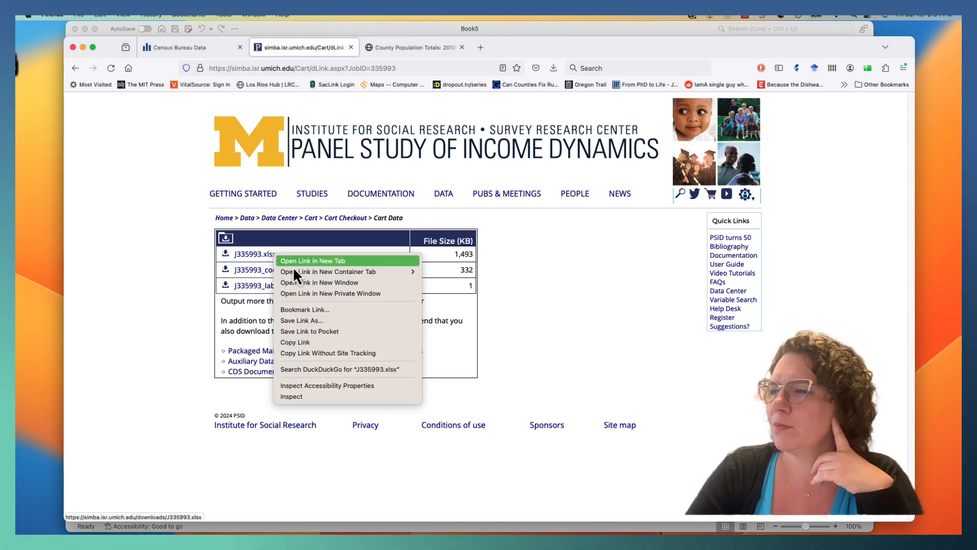
pyautogui.click(252, 256)
pyautogui.click(253, 256)
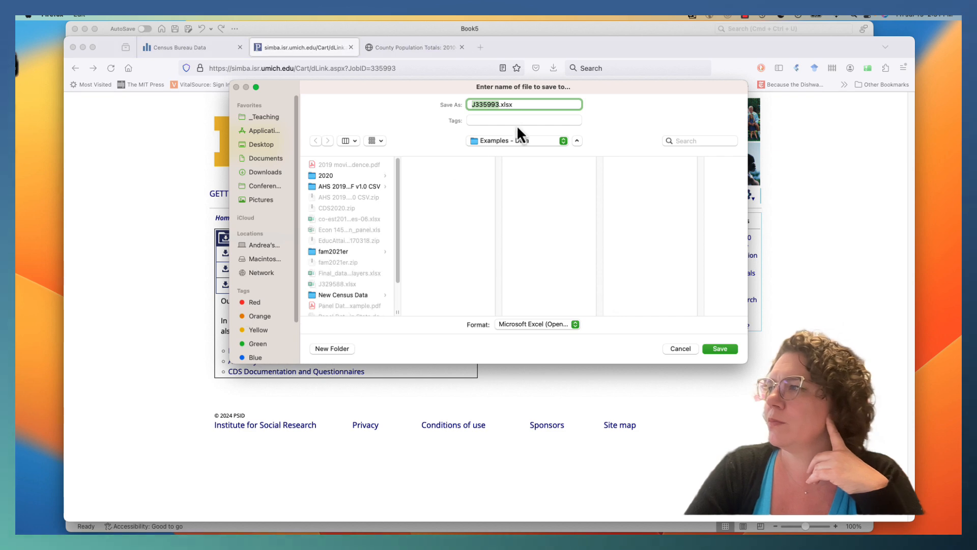
pyautogui.click(720, 349)
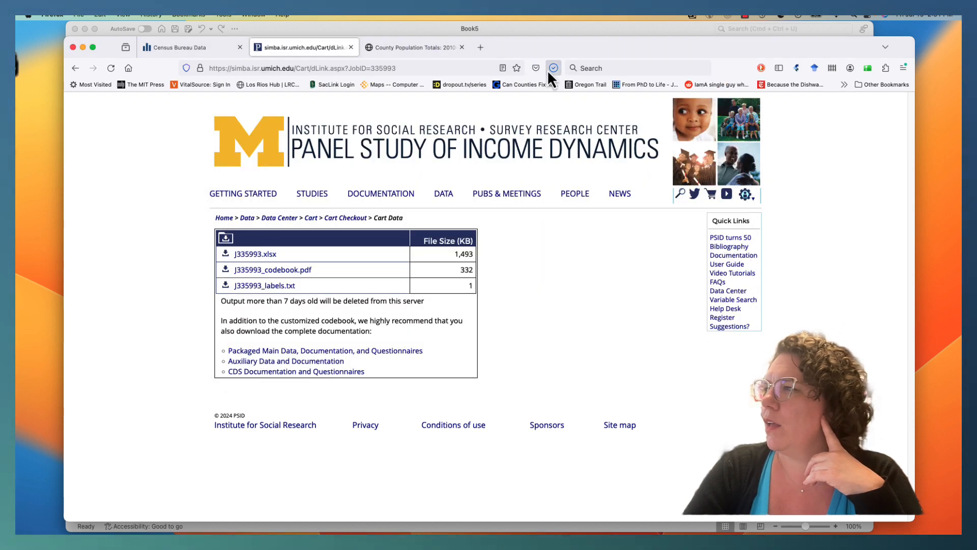
# Open the downloaded J335993.xlsx workbook in Excel and enlarge its window to show all the variable columns.
pyautogui.click(548, 69)
pyautogui.click(490, 95)
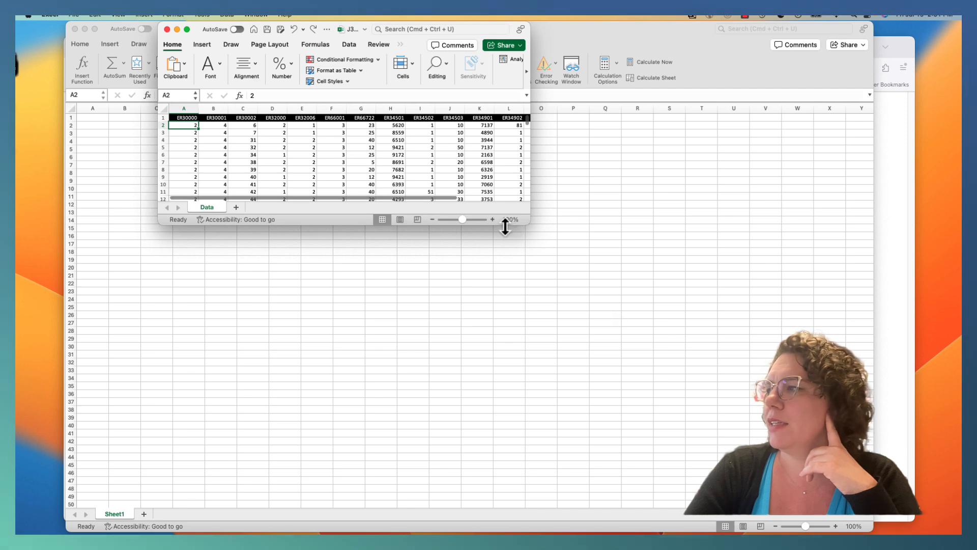
pyautogui.moveTo(609, 379); pyautogui.dragTo(768, 531)
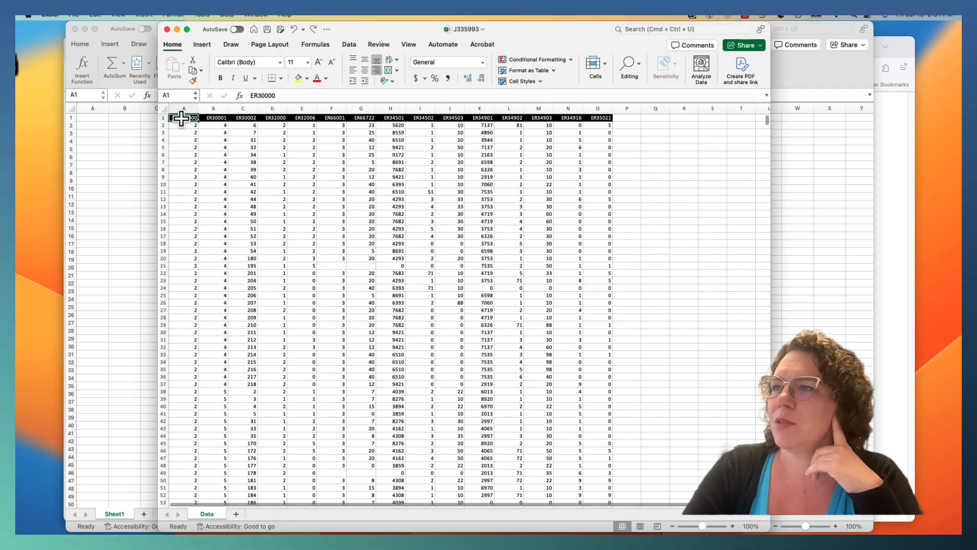
# Inspect the coded variable headers and data, including the ER30002, ER34501 and ER34502 columns.
pyautogui.click(243, 118)
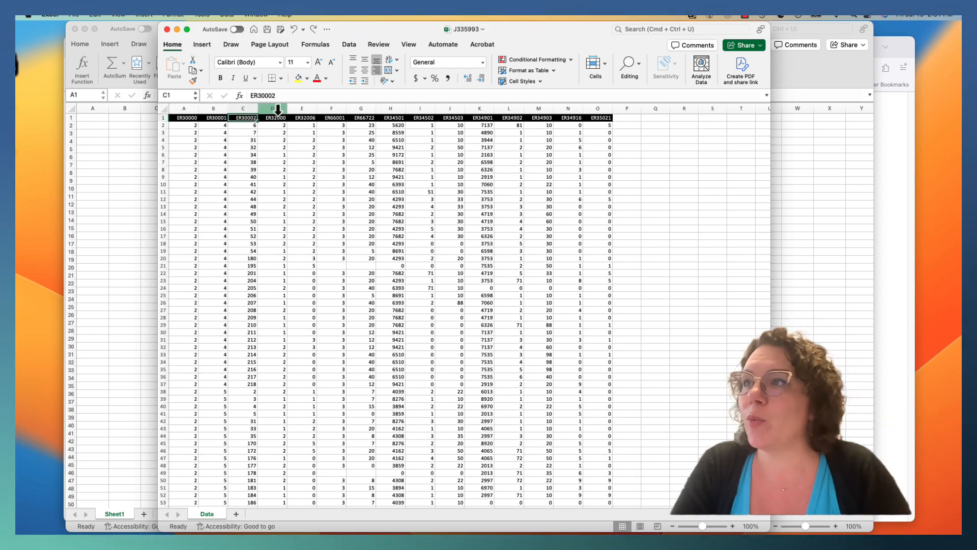
pyautogui.click(395, 132)
pyautogui.click(398, 109)
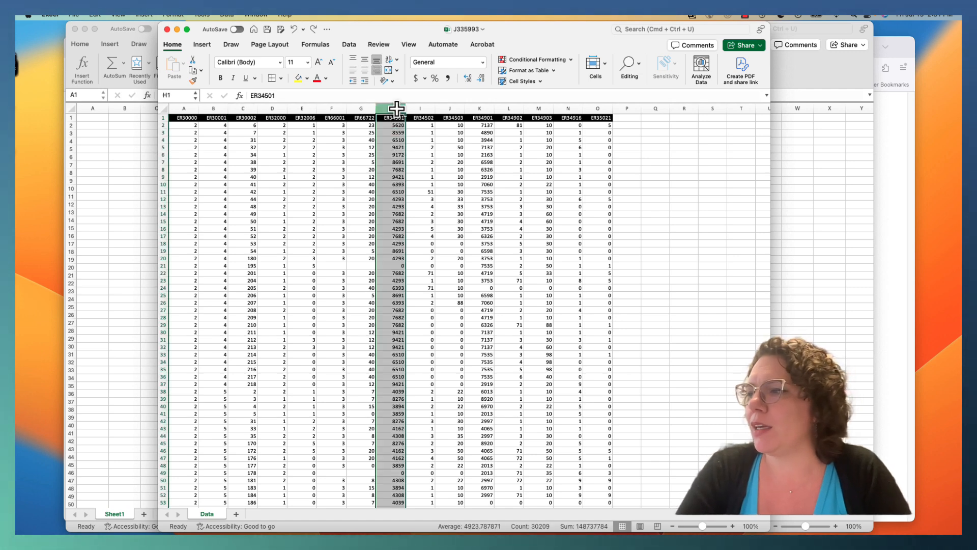
pyautogui.click(428, 105)
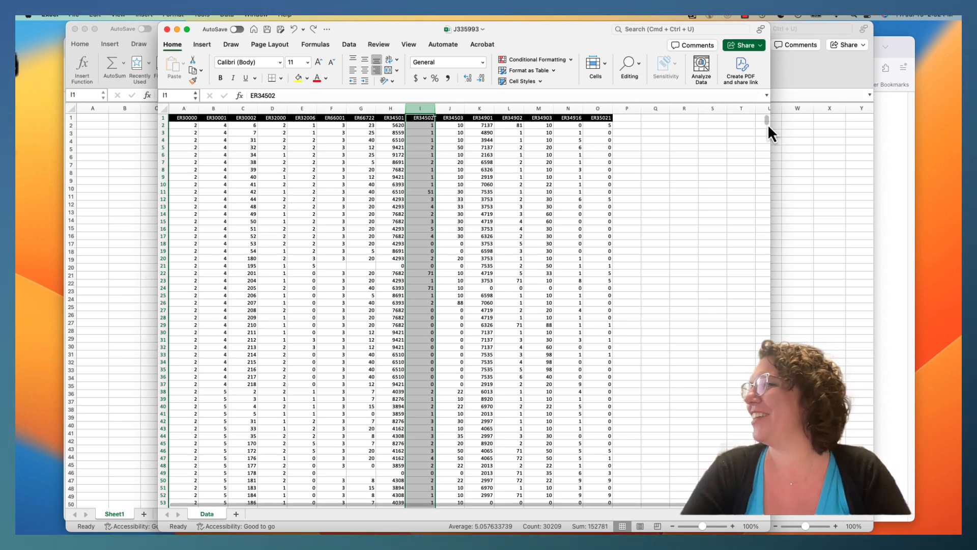
# Switch back to the browser, download J335993_codebook.pdf into the Examples - Data folder, and open it in Acrobat.
pyautogui.click(901, 142)
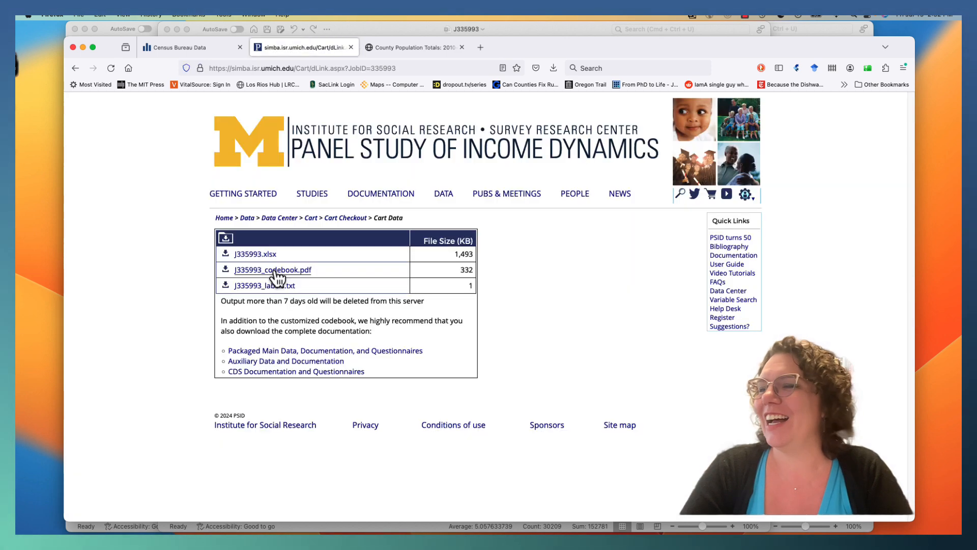
pyautogui.click(275, 272)
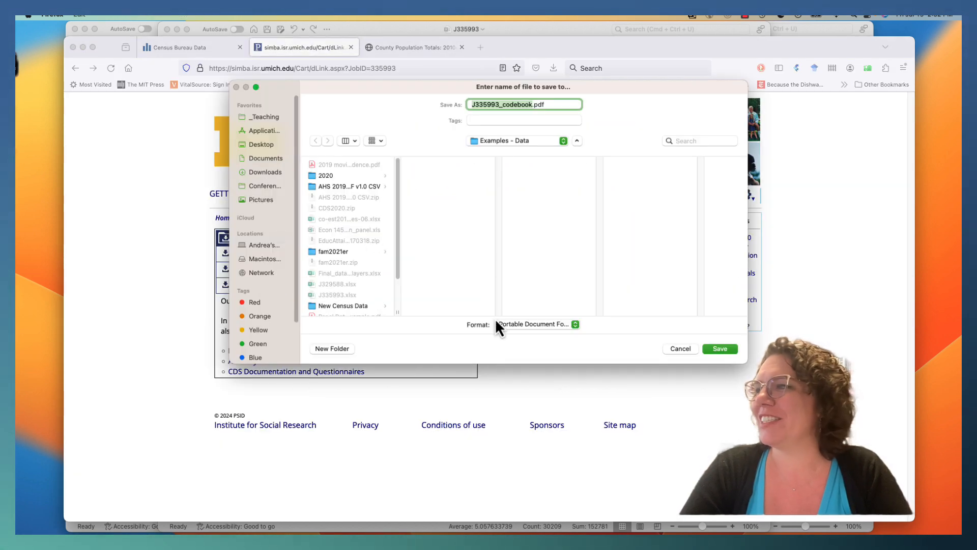
pyautogui.click(728, 348)
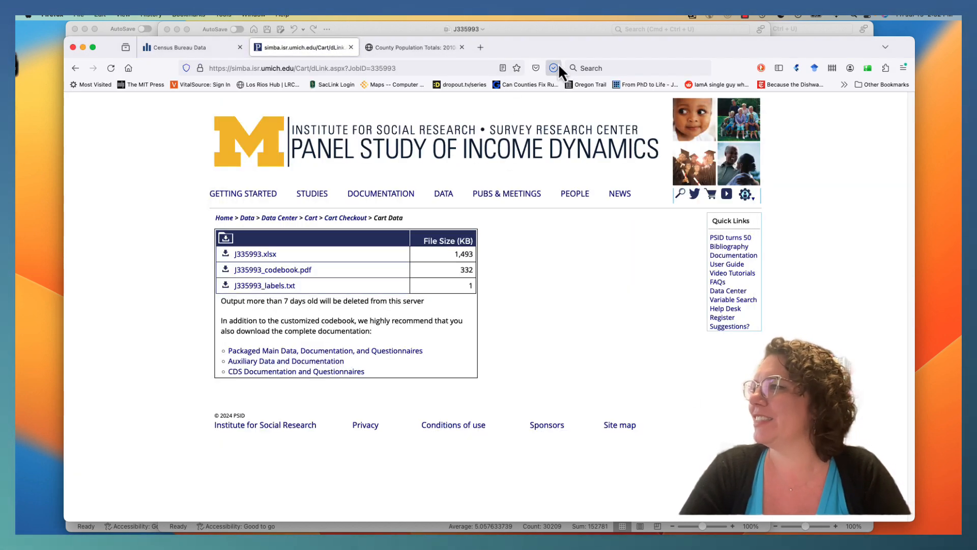
pyautogui.click(554, 67)
pyautogui.click(495, 92)
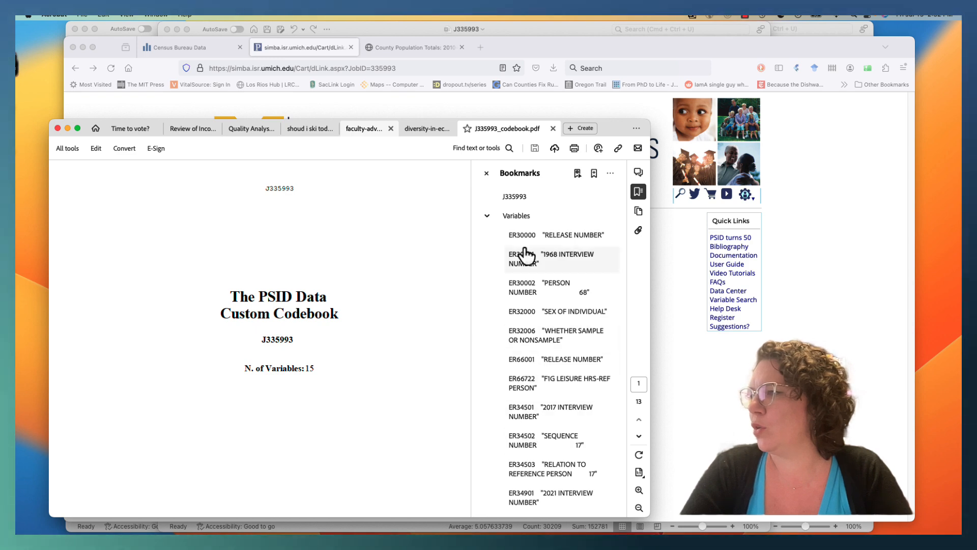
# Examine the codebook's variable list and code definitions, down to the ER35021 number-of-jobs entry.
pyautogui.scroll(-5, 524, 303)
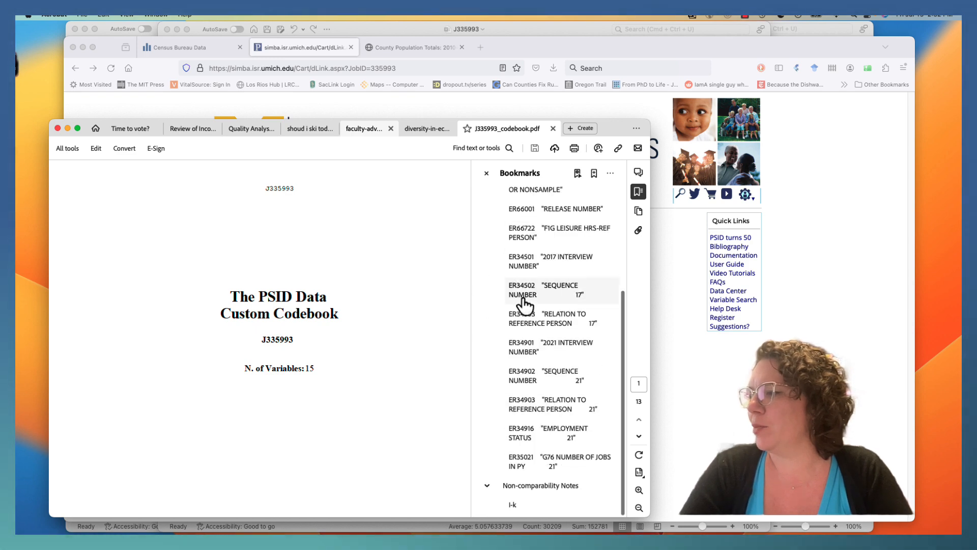
pyautogui.scroll(-15, 387, 412)
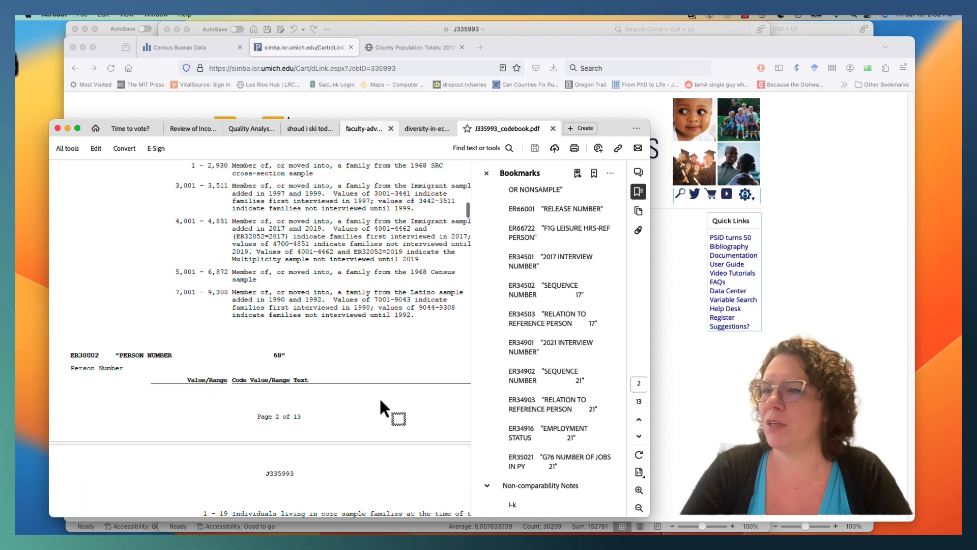
pyautogui.scroll(-20, 381, 401)
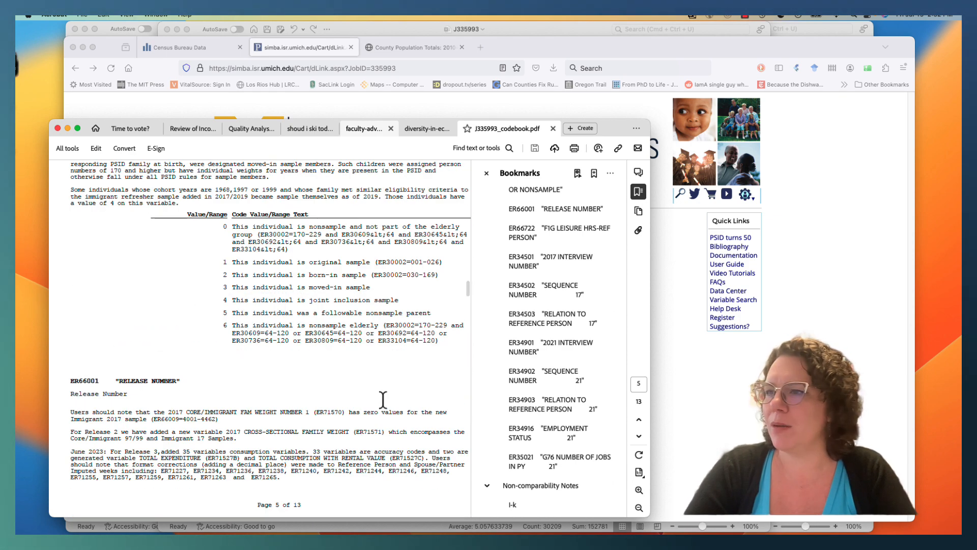
pyautogui.scroll(-10, 383, 399)
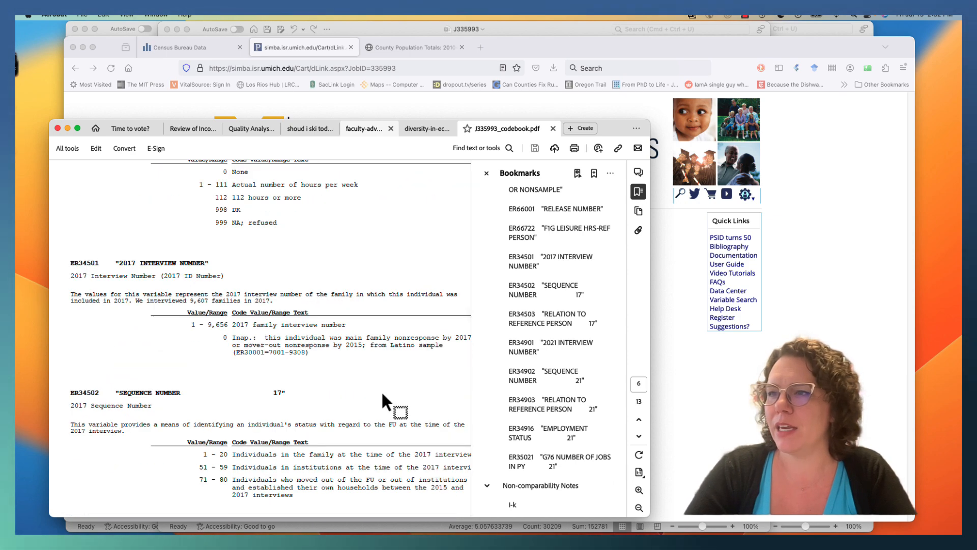
pyautogui.scroll(-10, 382, 399)
pyautogui.scroll(-5, 382, 378)
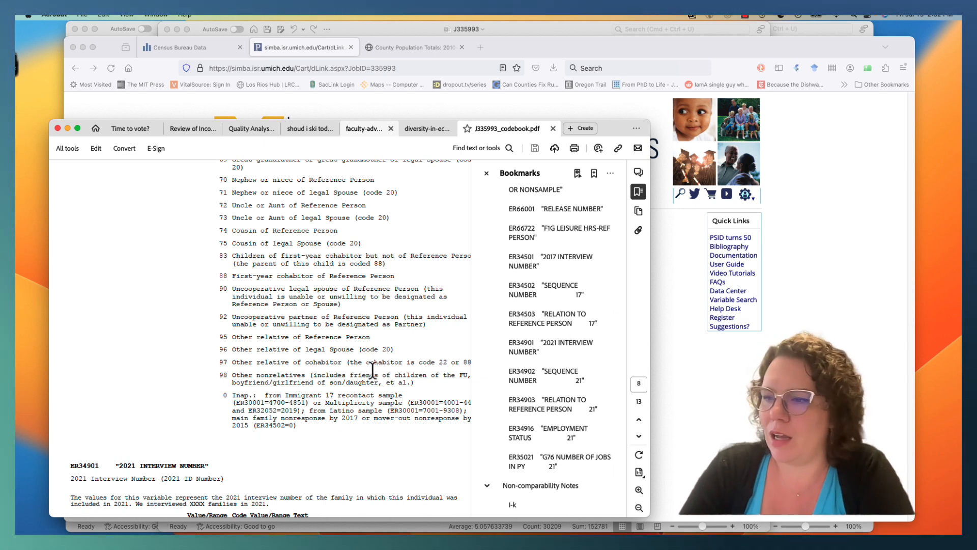
pyautogui.scroll(-10, 372, 370)
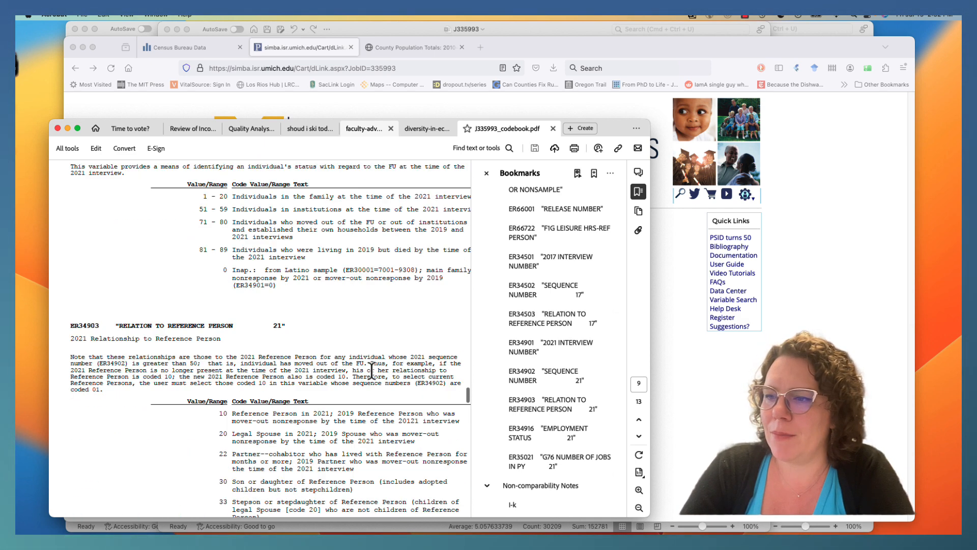
pyautogui.scroll(-3, 372, 370)
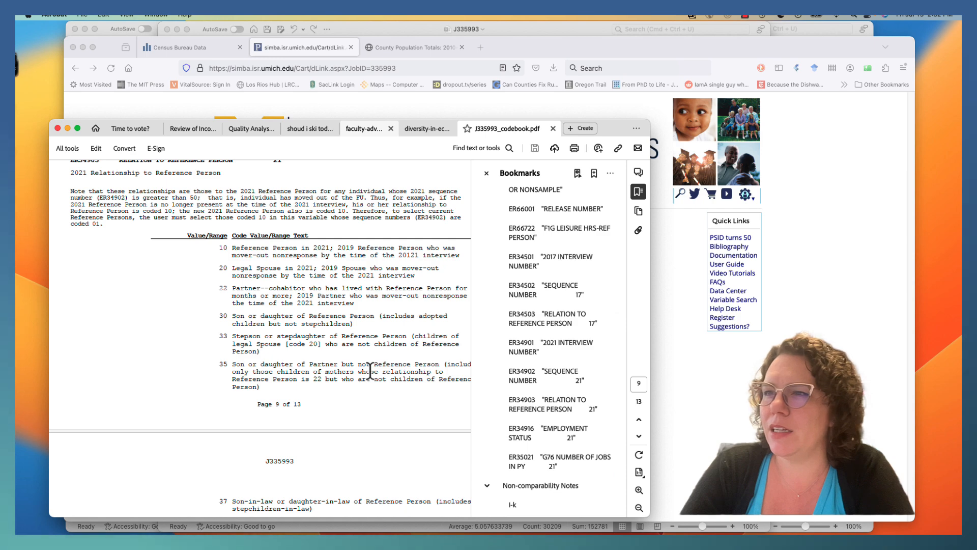
pyautogui.scroll(-20, 367, 372)
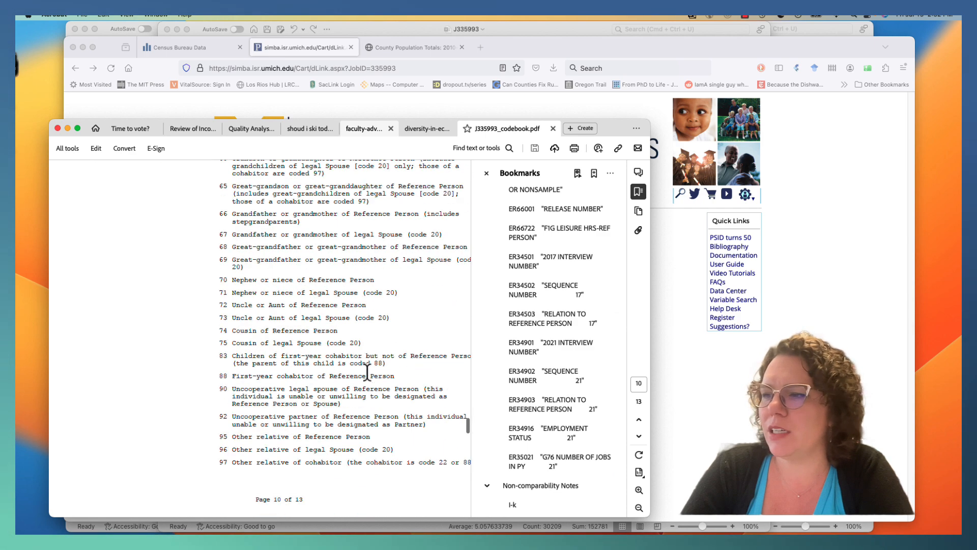
pyautogui.scroll(-3, 365, 368)
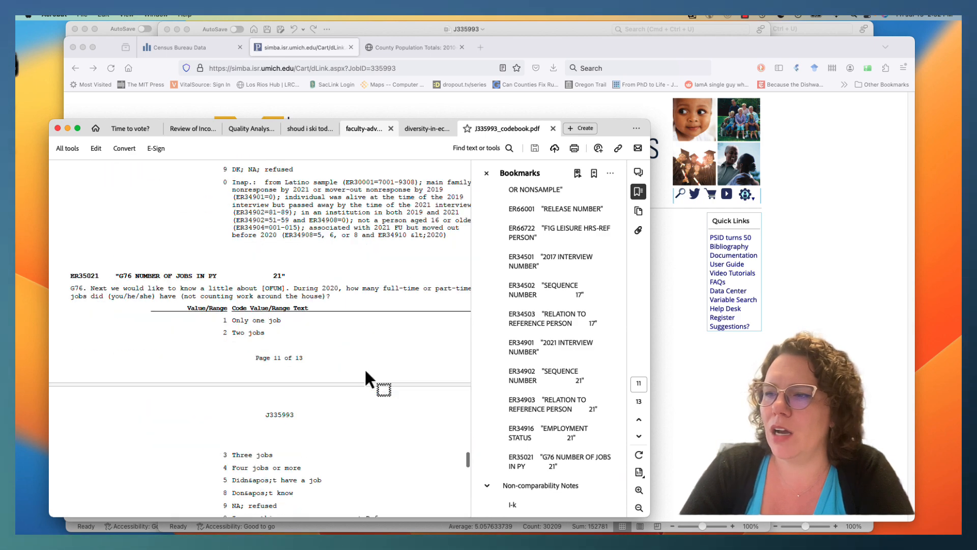
pyautogui.moveTo(223, 284); pyautogui.dragTo(327, 382)
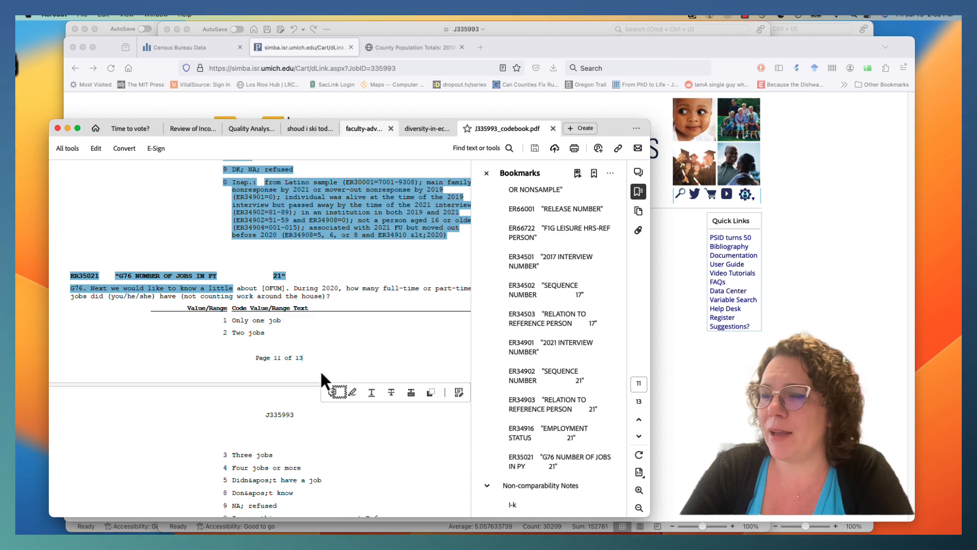
pyautogui.click(269, 325)
pyautogui.scroll(-2, 266, 349)
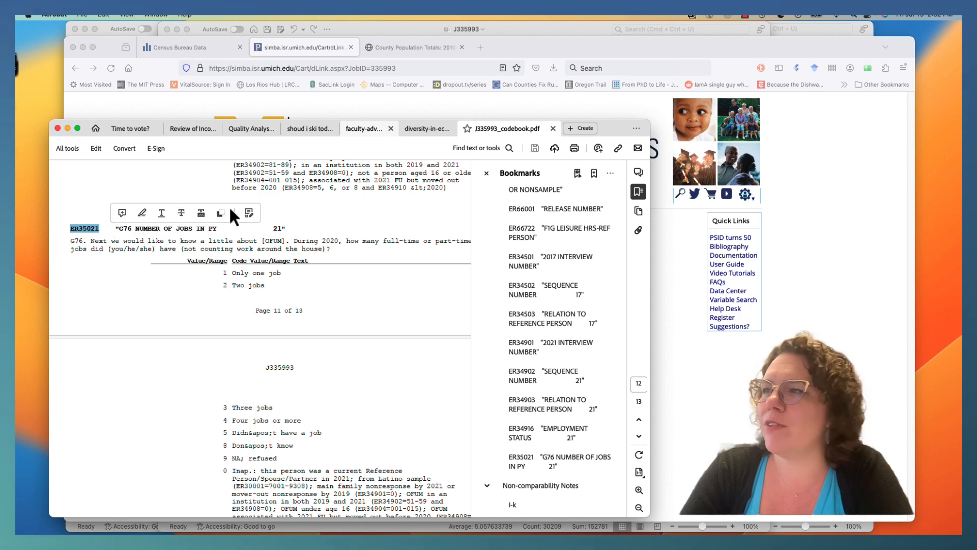
# In the J335993 workbook, replace the ER35021 header in O1 with "NumberofJobs", then close the workbook with its changes saved.
pyautogui.click(420, 32)
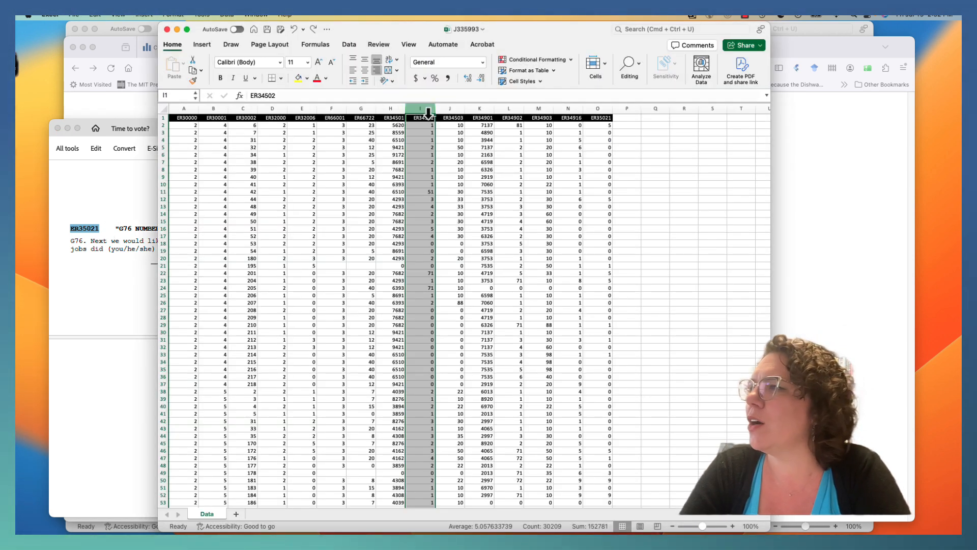
pyautogui.click(593, 120)
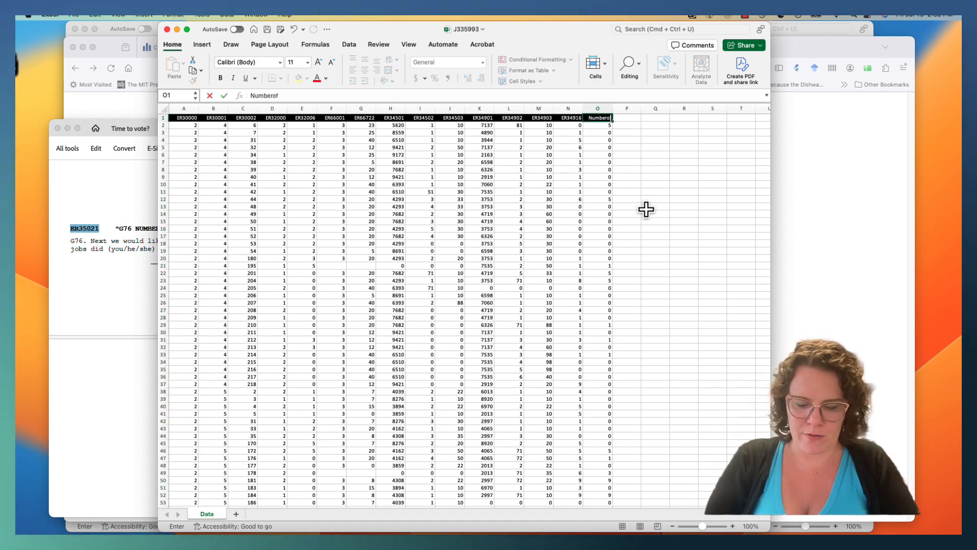
pyautogui.write('NumberofJobs')
pyautogui.press('Return')
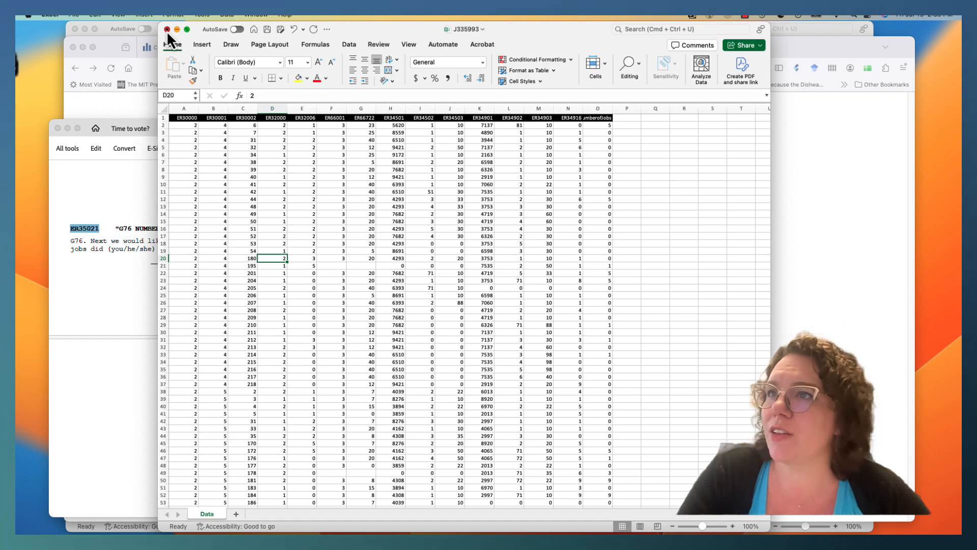
pyautogui.click(167, 29)
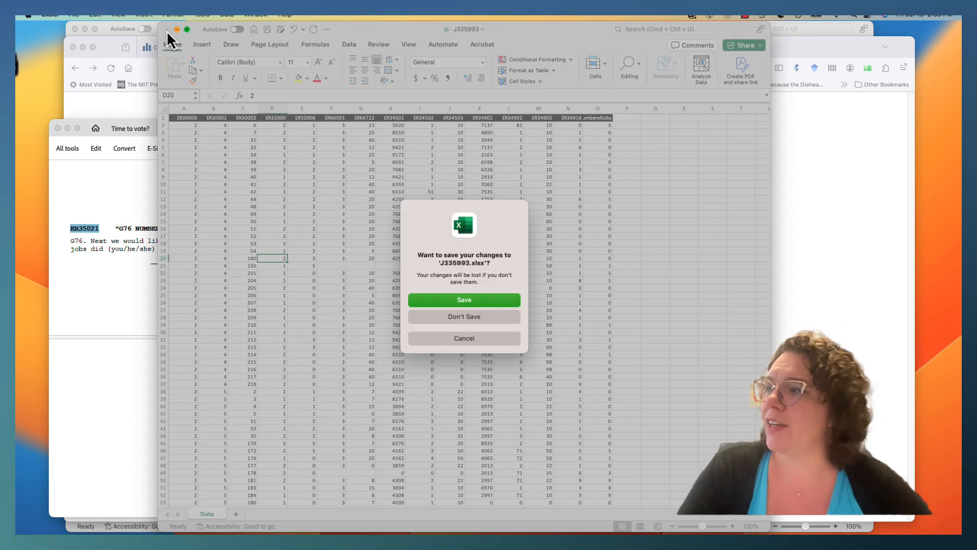
pyautogui.click(469, 300)
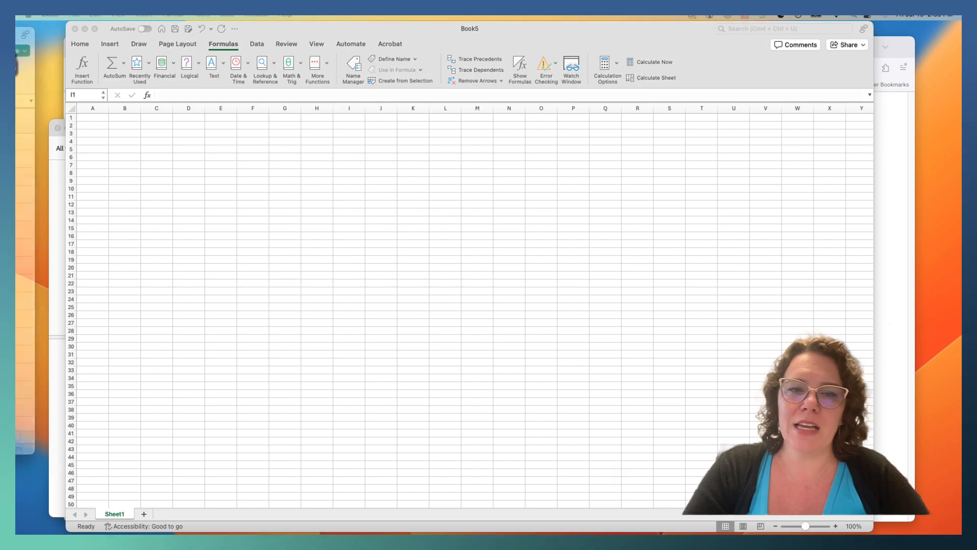
# Switch to the "Data for Poverty and Education" workbook and reposition and enlarge its window to full screen.
pyautogui.press('super+grave')
pyautogui.doubleClick(148, 43)
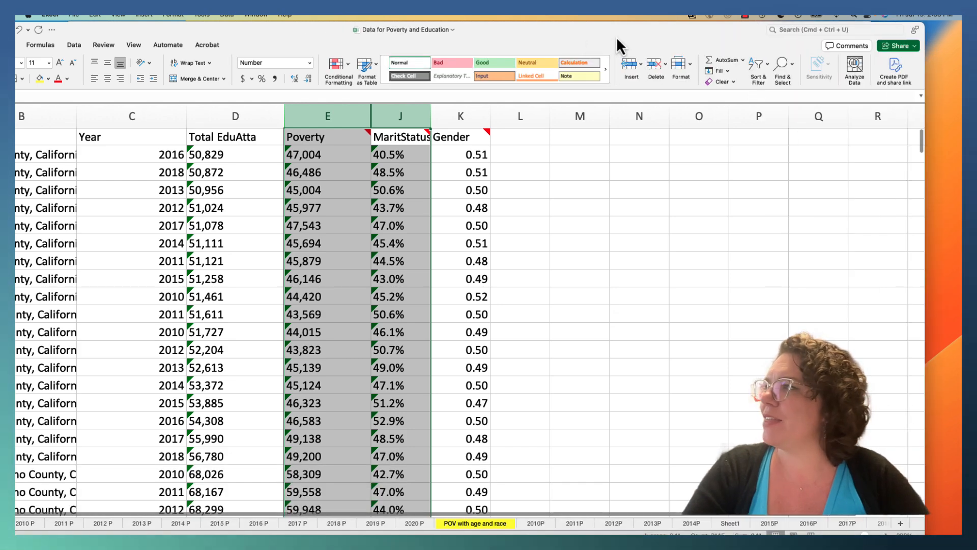
pyautogui.moveTo(538, 34); pyautogui.dragTo(617, 33)
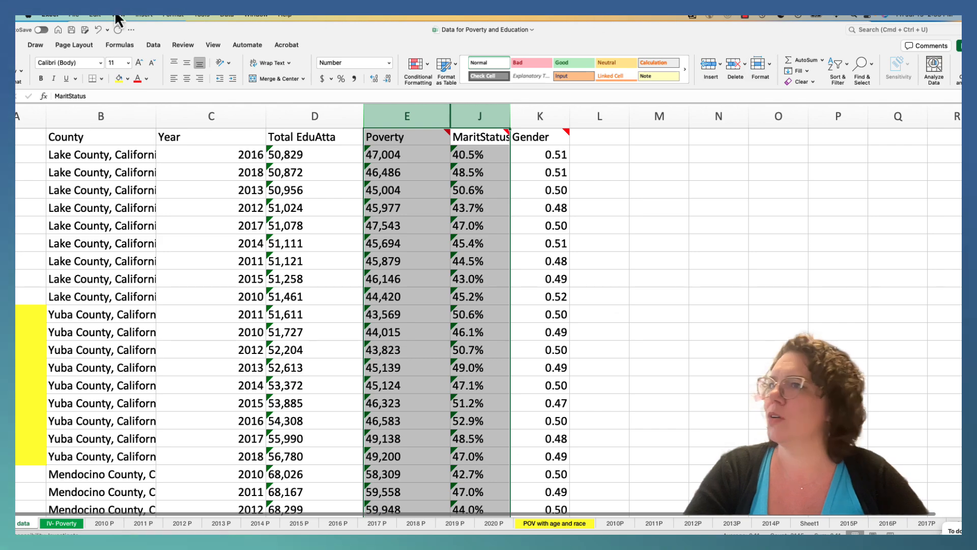
pyautogui.doubleClick(241, 33)
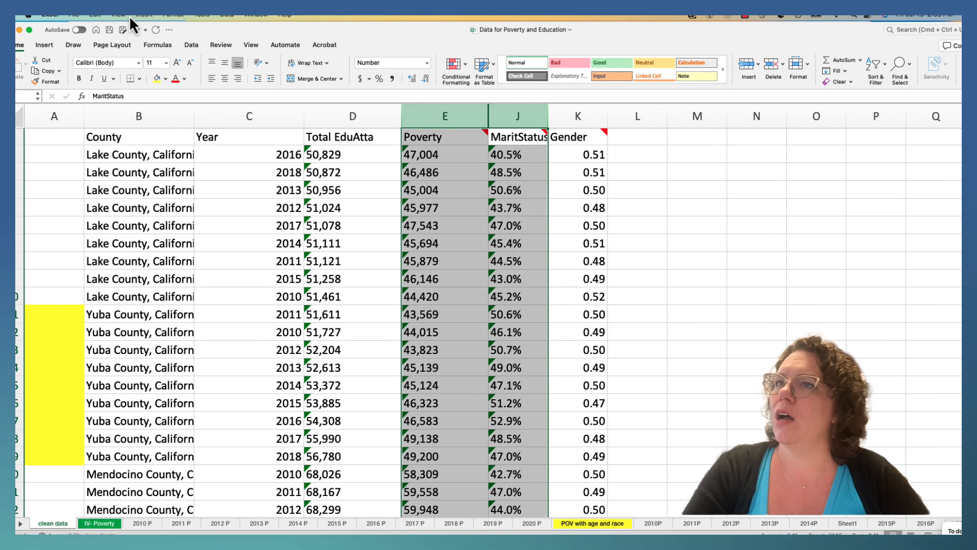
pyautogui.click(29, 31)
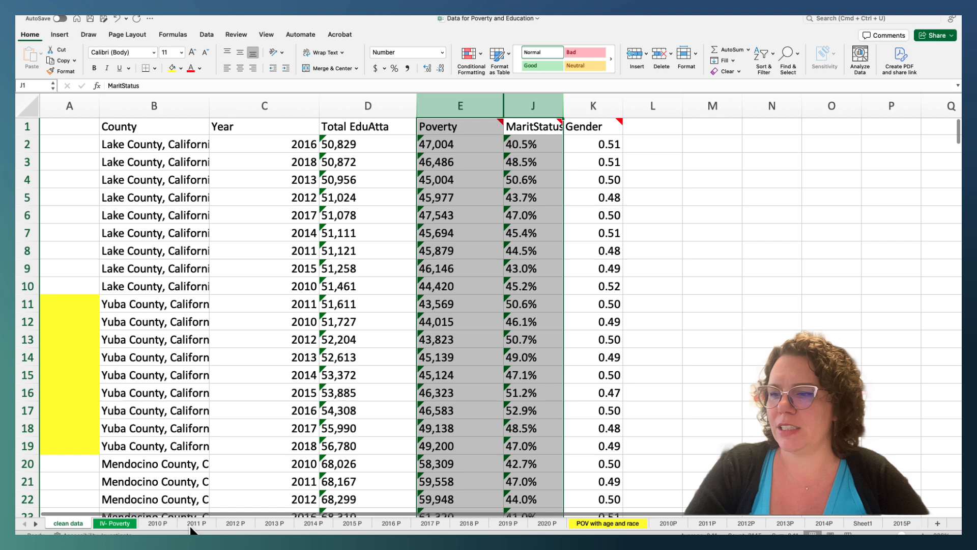
# Look through the 2011 P, 2012 P and 2013 P sheets of county poverty and education estimates.
pyautogui.click(192, 524)
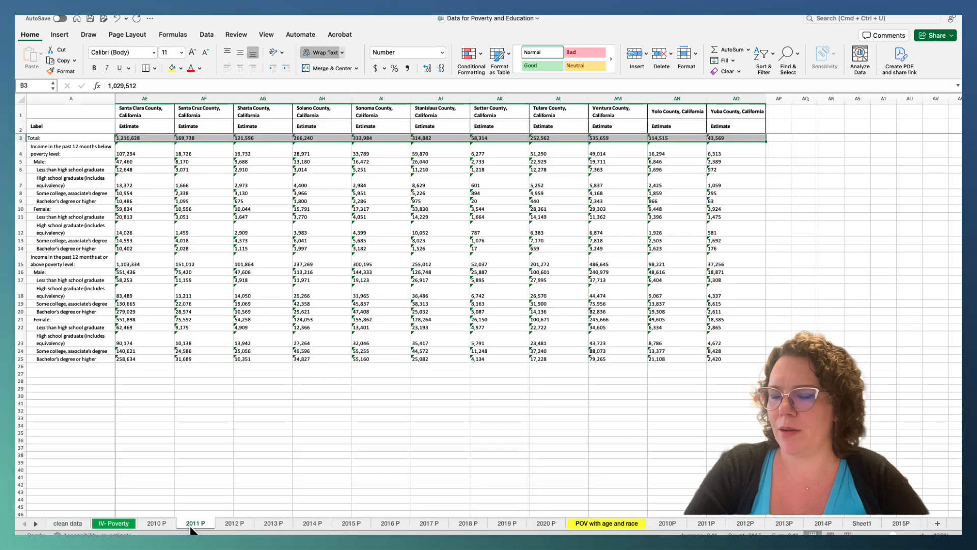
pyautogui.click(234, 524)
pyautogui.click(274, 523)
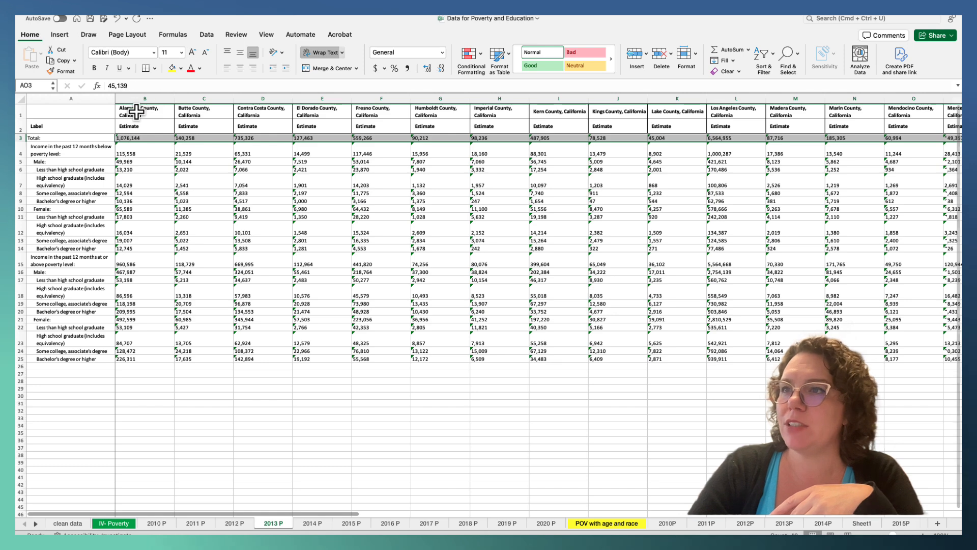
# Look through the county estimates on the 2013 P sheet and on the yearly sheets from 2010 P to 2015 P.
pyautogui.moveTo(135, 106); pyautogui.dragTo(312, 373)
pyautogui.click(267, 176)
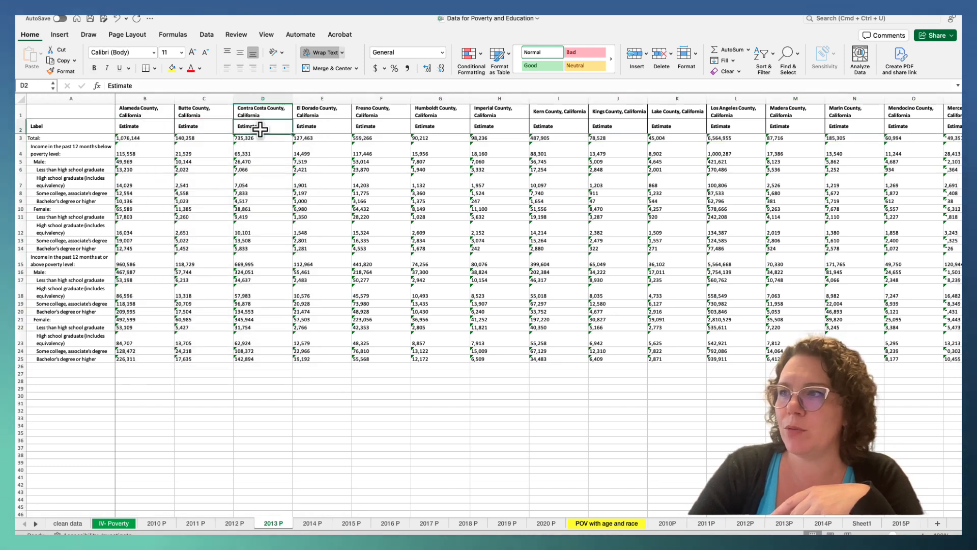
pyautogui.click(387, 169)
pyautogui.click(439, 170)
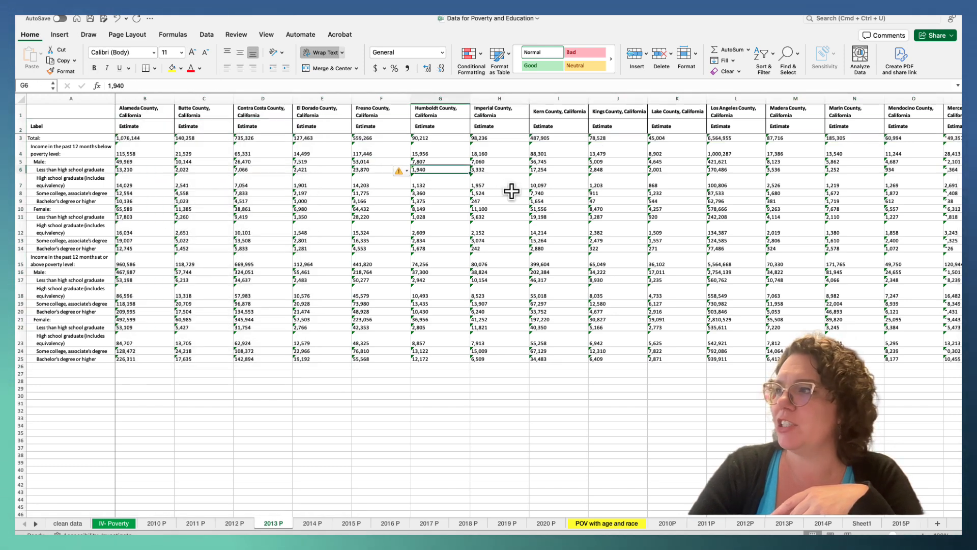
pyautogui.click(163, 523)
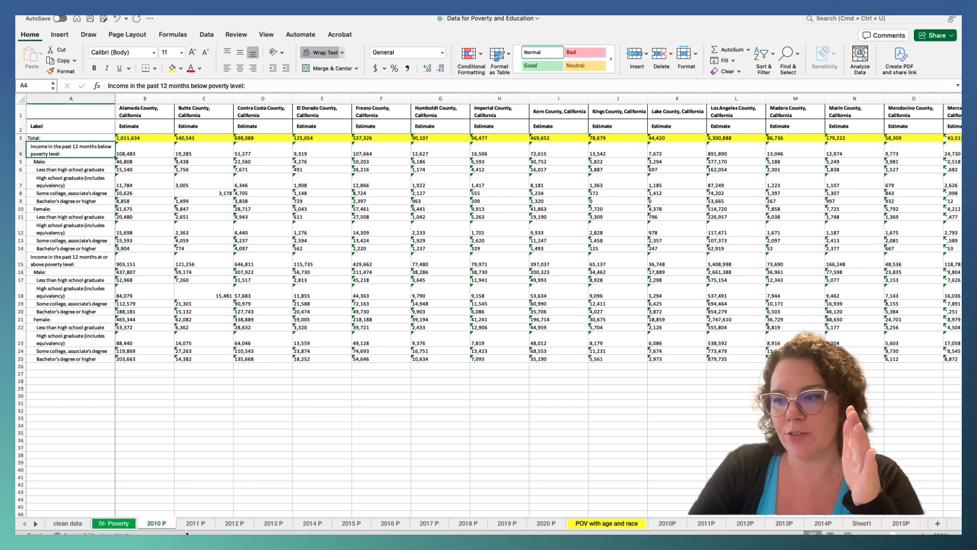
pyautogui.click(235, 523)
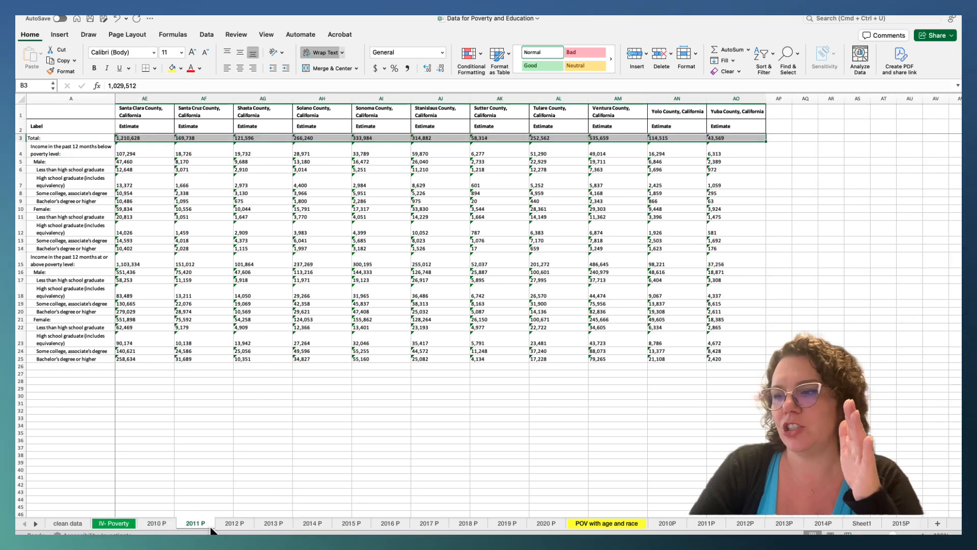
pyautogui.click(279, 523)
pyautogui.click(351, 523)
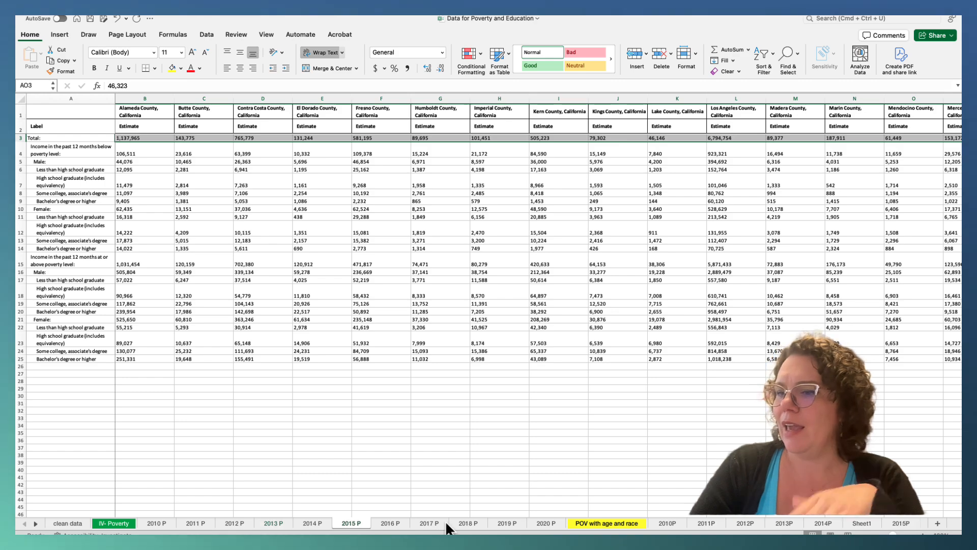
# On the clean data sheet, unhide the hidden columns between Poverty and MaritStatus.
pyautogui.click(67, 524)
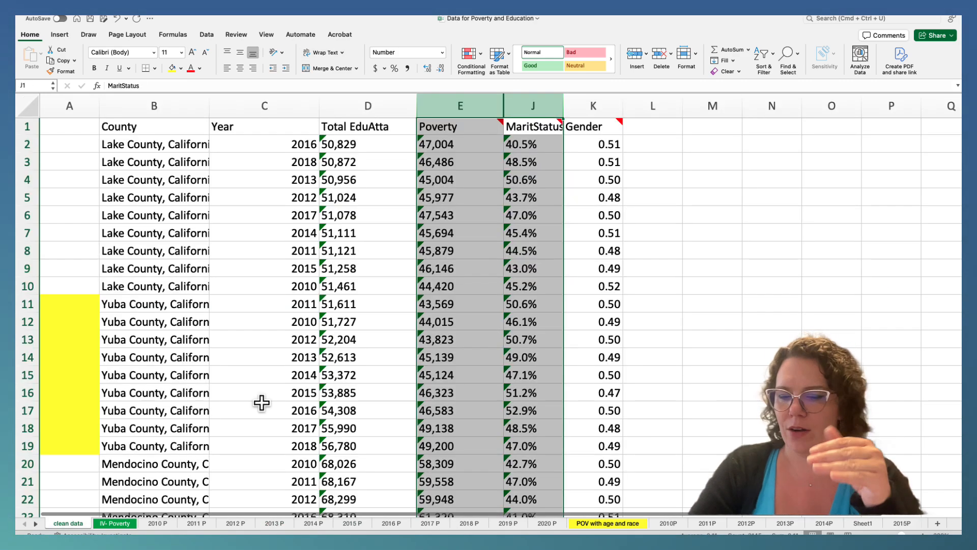
pyautogui.scroll(-5, 257, 401)
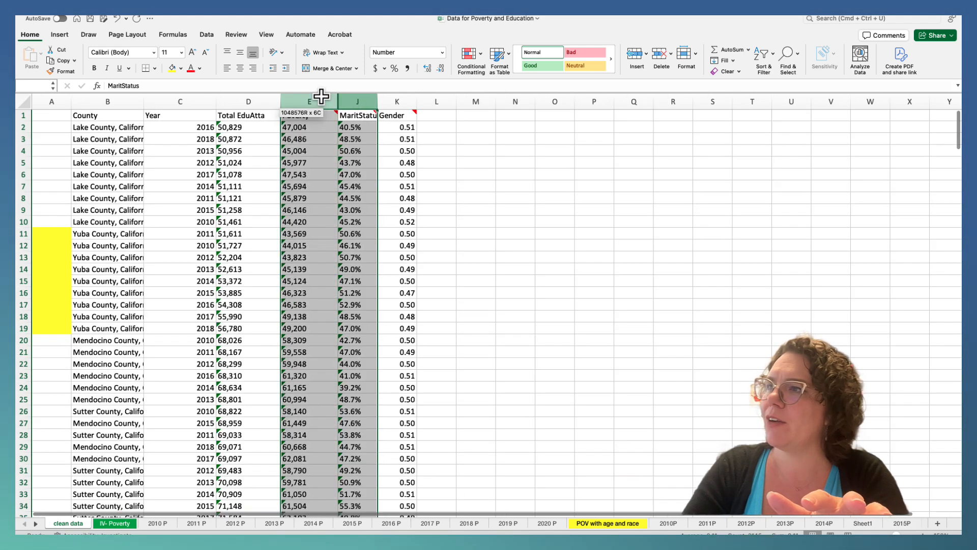
pyautogui.moveTo(358, 101); pyautogui.dragTo(328, 101)
pyautogui.rightClick(328, 101)
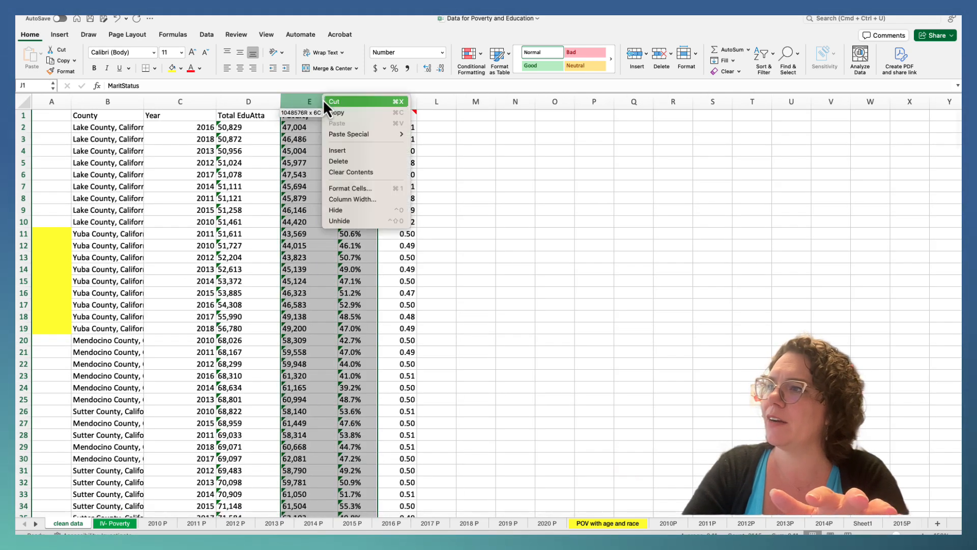
pyautogui.click(344, 221)
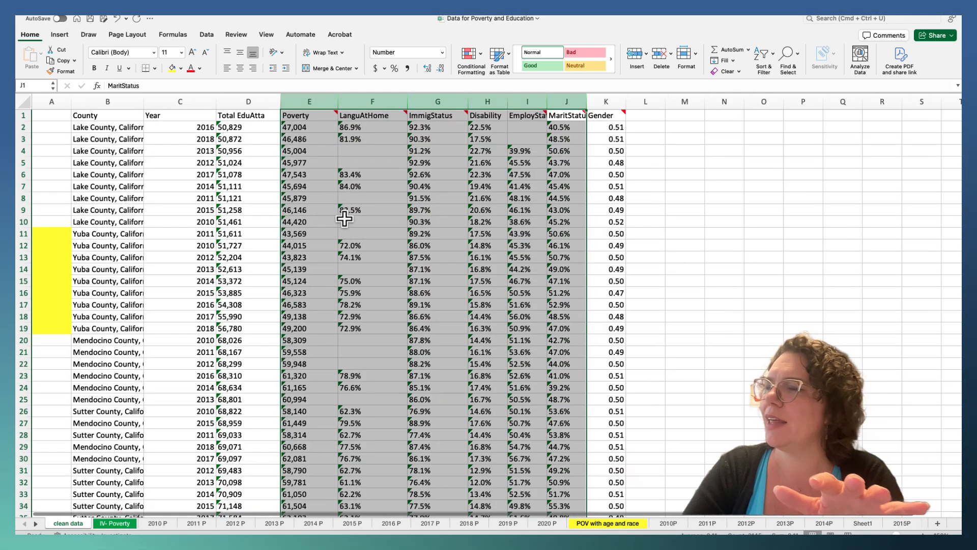
pyautogui.click(341, 210)
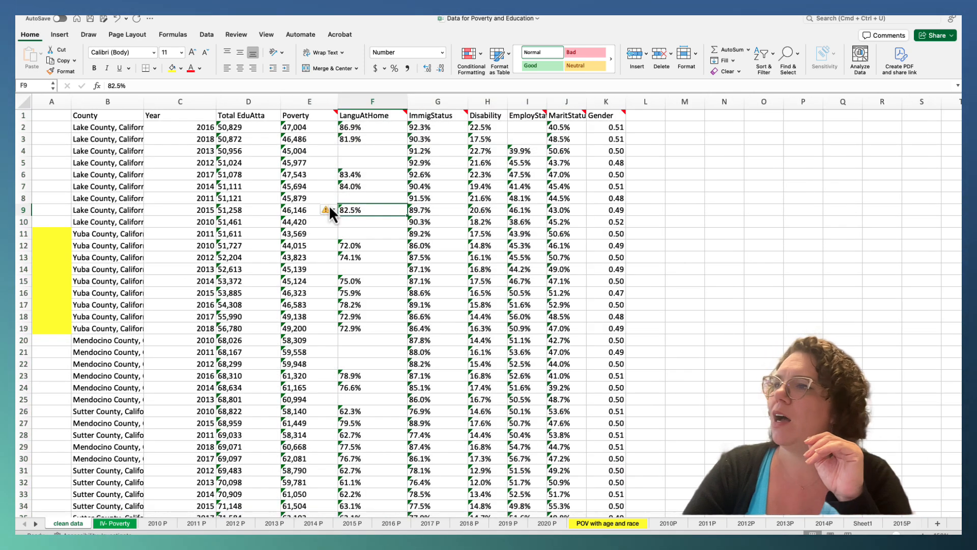
# Examine the variable columns from Total EduAtta to Gender and how the County, Year and Total EduAtta entries are ordered.
pyautogui.click(237, 105)
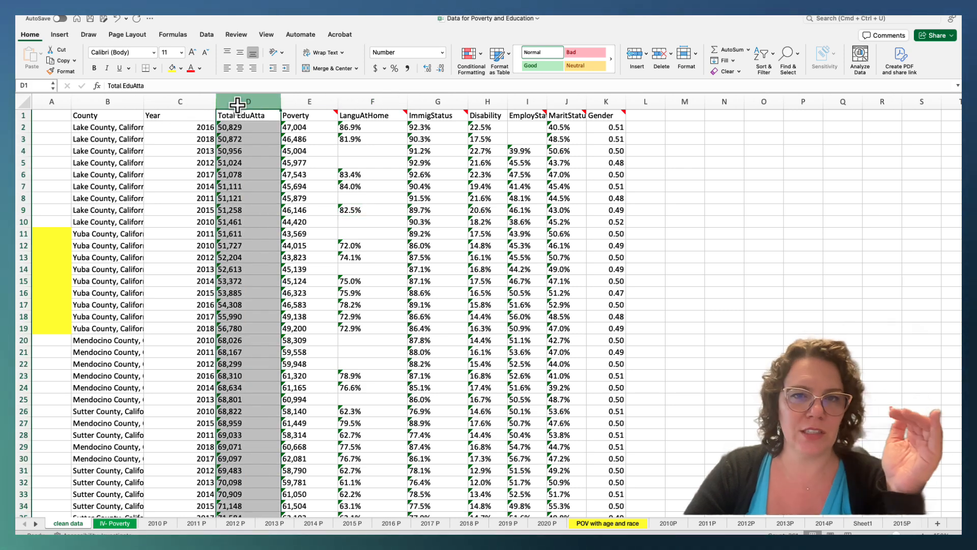
pyautogui.click(322, 102)
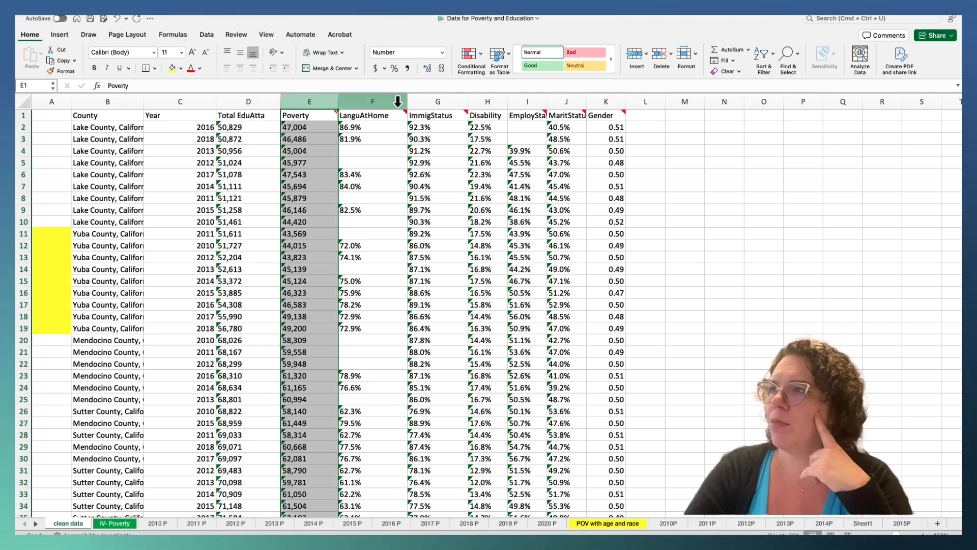
pyautogui.click(397, 101)
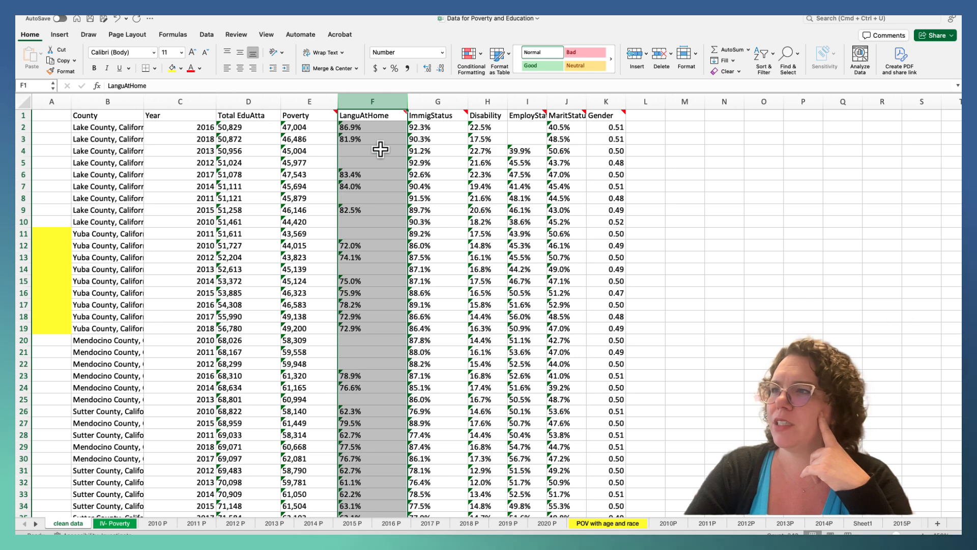
pyautogui.click(439, 99)
pyautogui.click(570, 101)
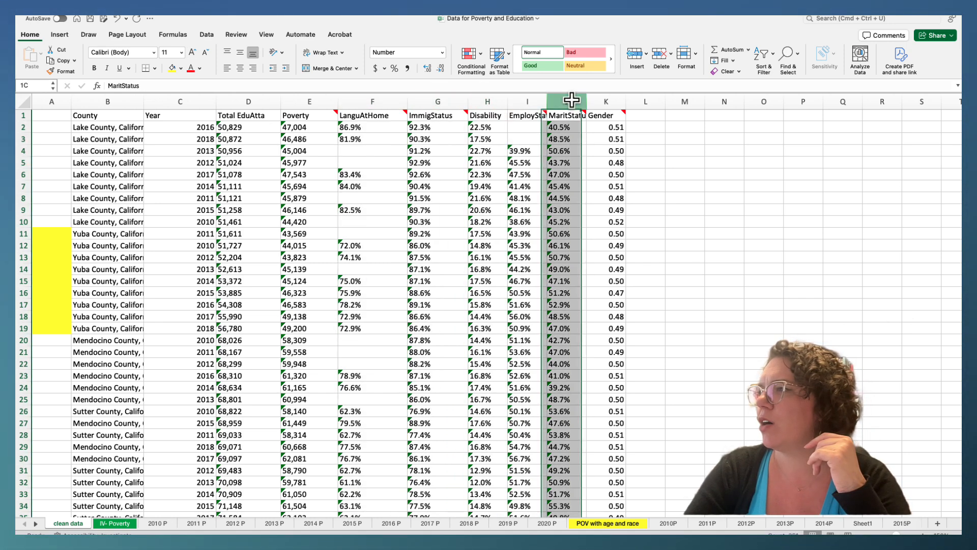
pyautogui.click(605, 103)
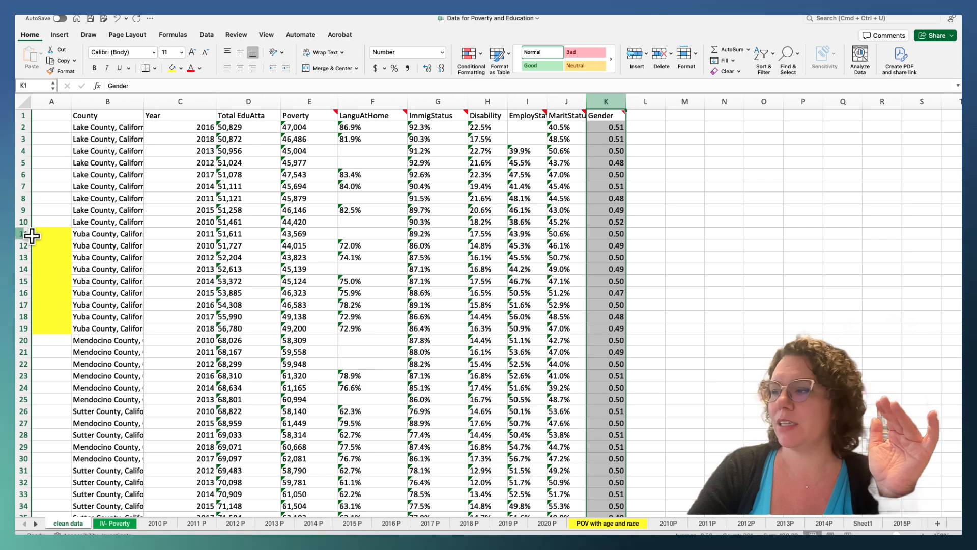
pyautogui.scroll(-4, 63, 240)
pyautogui.scroll(4, 63, 241)
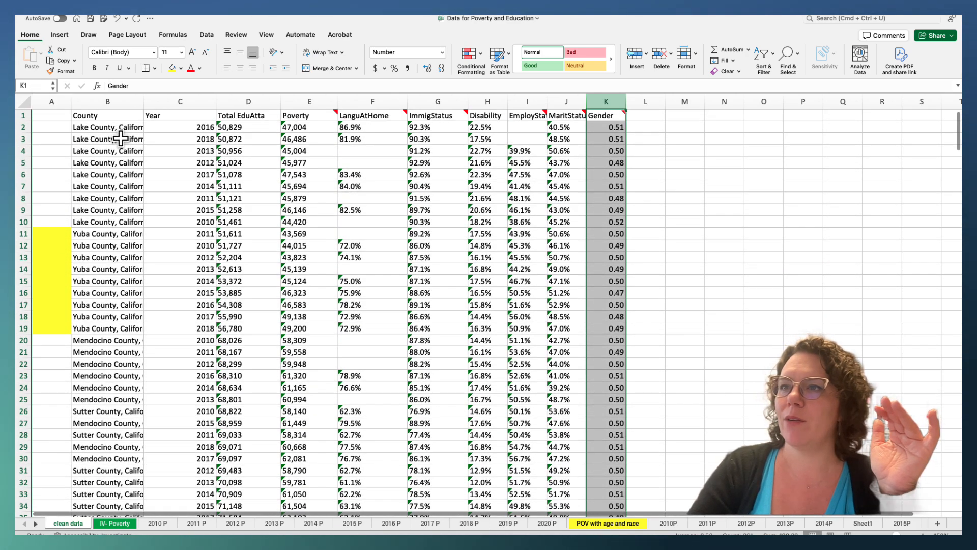
pyautogui.moveTo(123, 229); pyautogui.dragTo(107, 128)
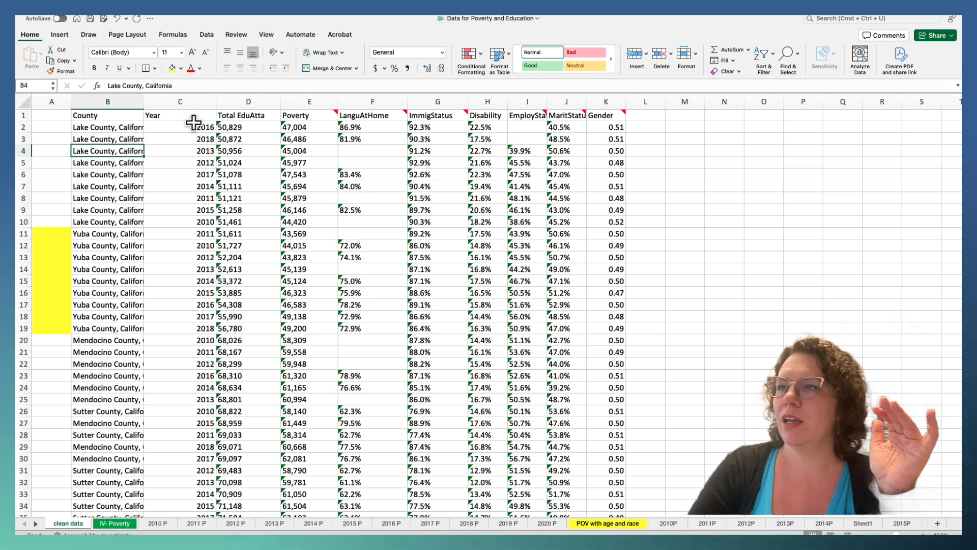
pyautogui.moveTo(201, 127); pyautogui.dragTo(181, 340)
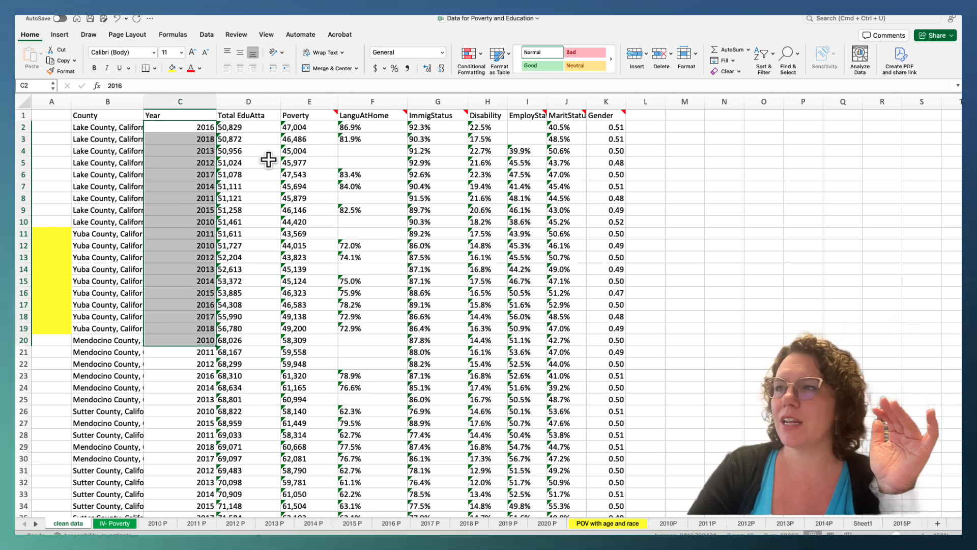
pyautogui.moveTo(253, 116); pyautogui.dragTo(235, 342)
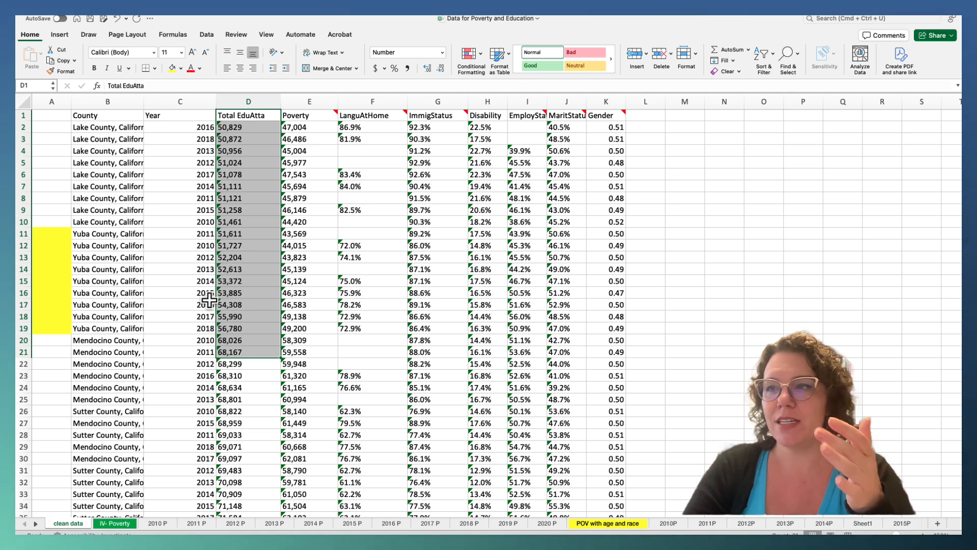
# Select the entire clean data sheet and open the Sort settings, moving the dialog off the first data columns.
pyautogui.click(23, 107)
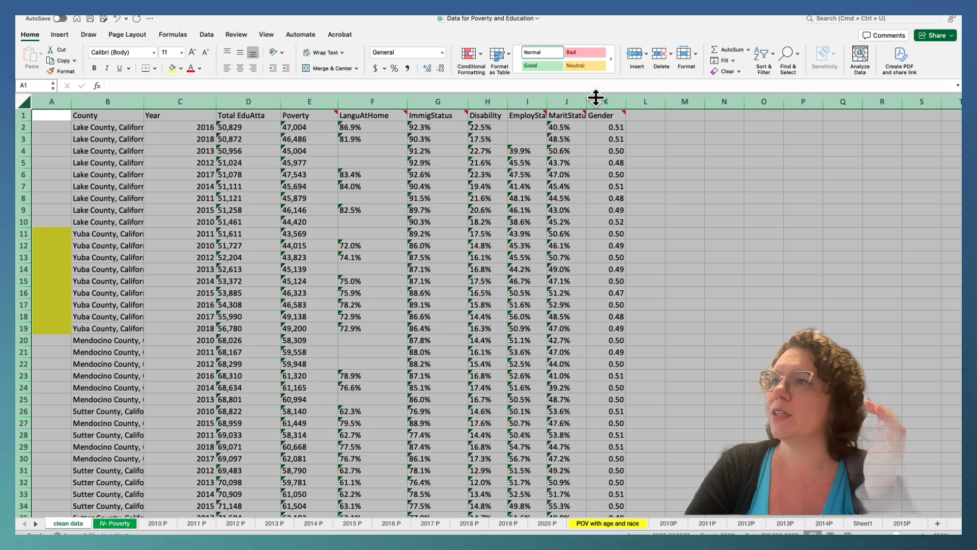
pyautogui.click(208, 34)
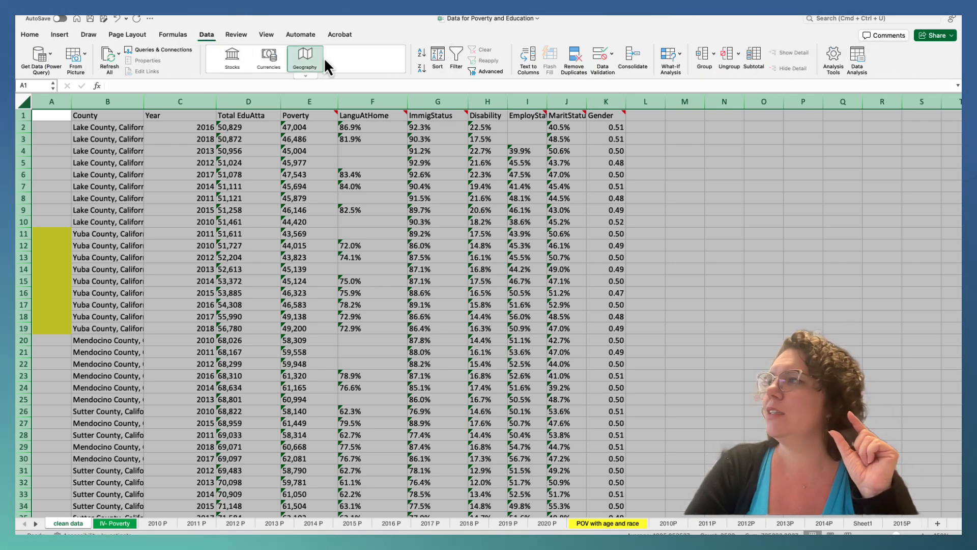
pyautogui.click(435, 57)
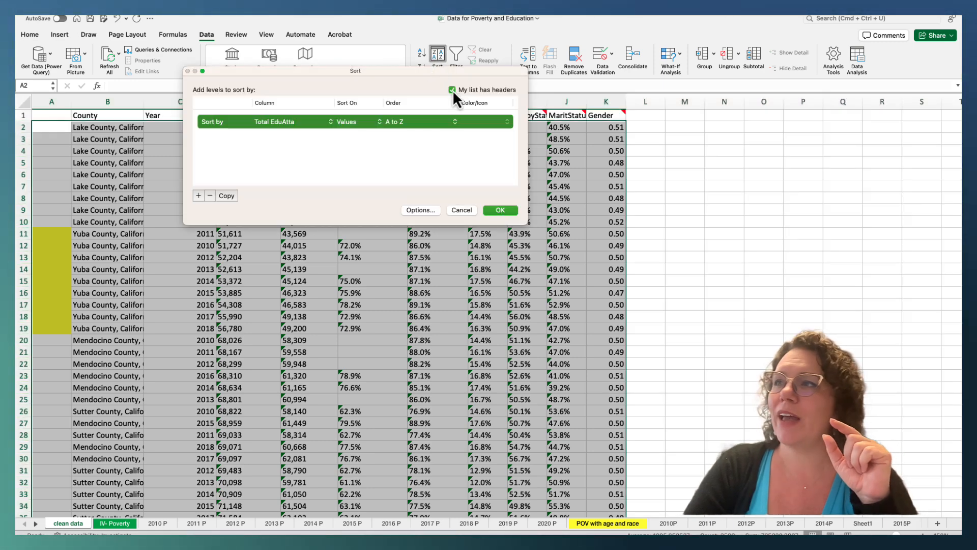
pyautogui.moveTo(310, 71); pyautogui.dragTo(560, 125)
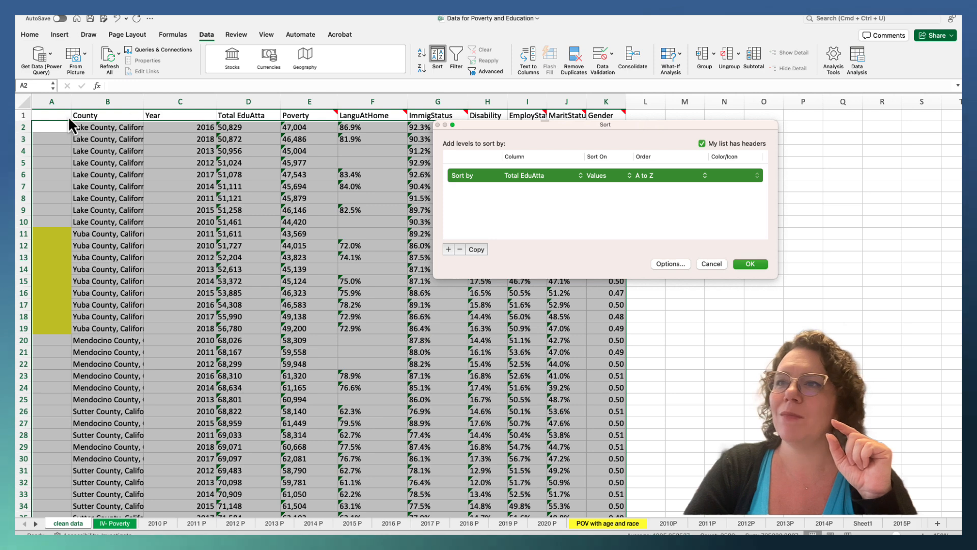
# Turn off the sort's header-row option to view the column choices by letter, and turn it back on.
pyautogui.click(702, 143)
pyautogui.click(553, 175)
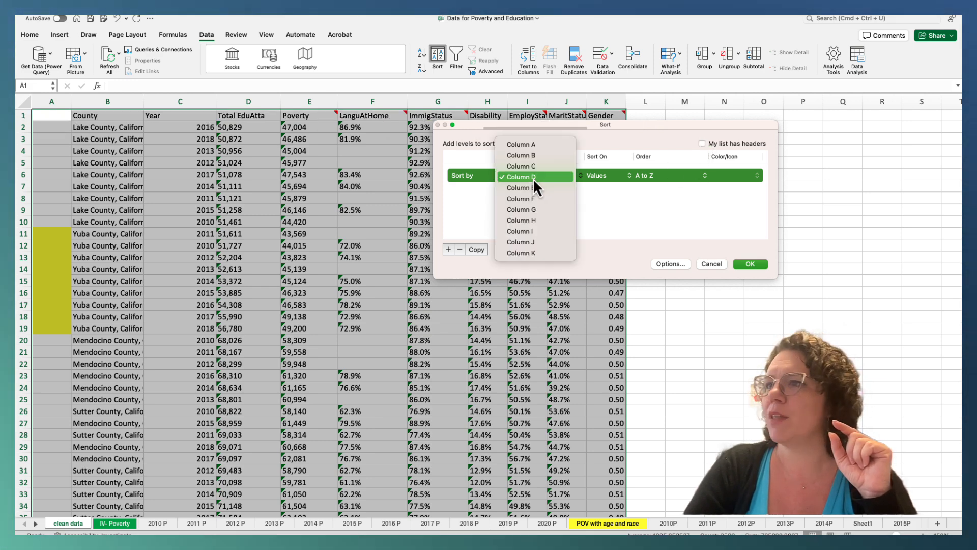
pyautogui.click(612, 134)
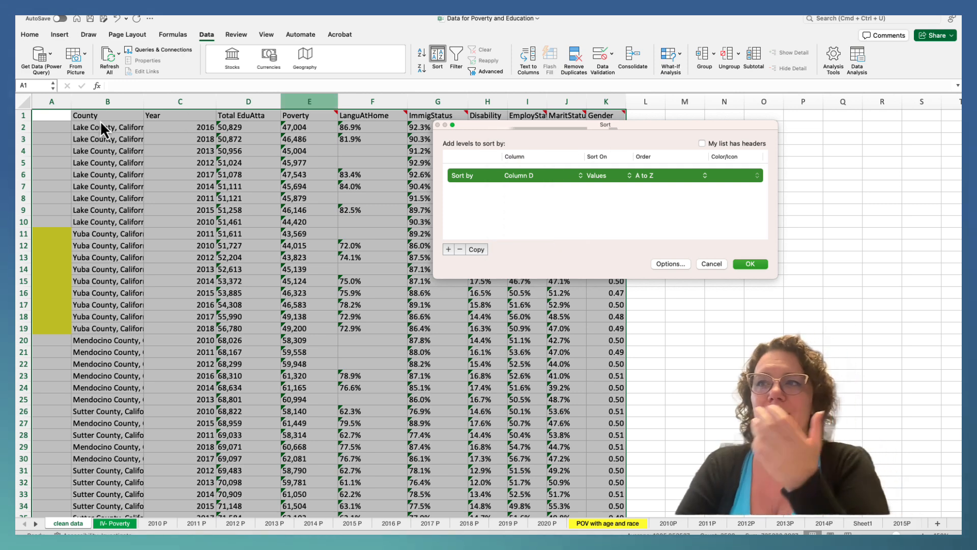
pyautogui.click(703, 143)
# Sort the data by Year from smallest to largest, with County from A to Z as the second level.
pyautogui.click(545, 177)
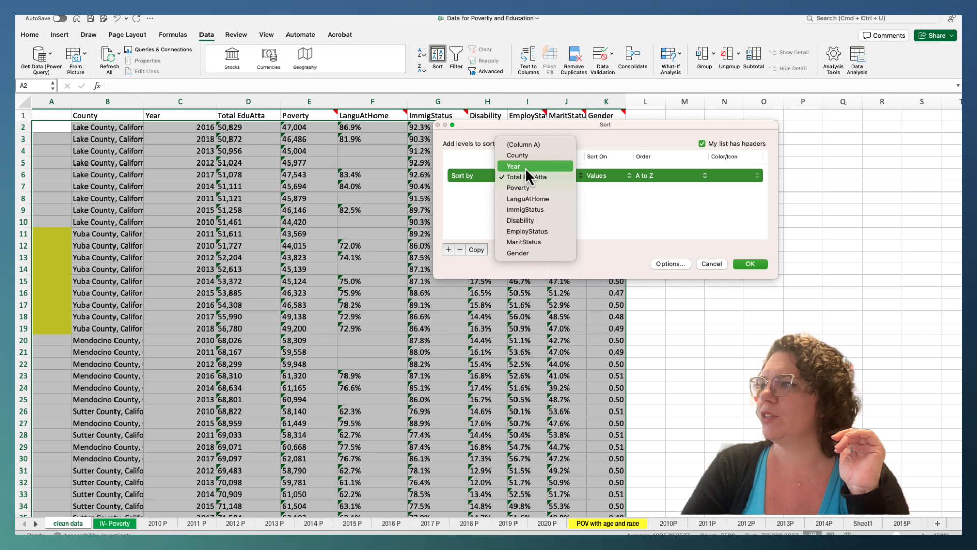
pyautogui.click(527, 167)
pyautogui.click(450, 253)
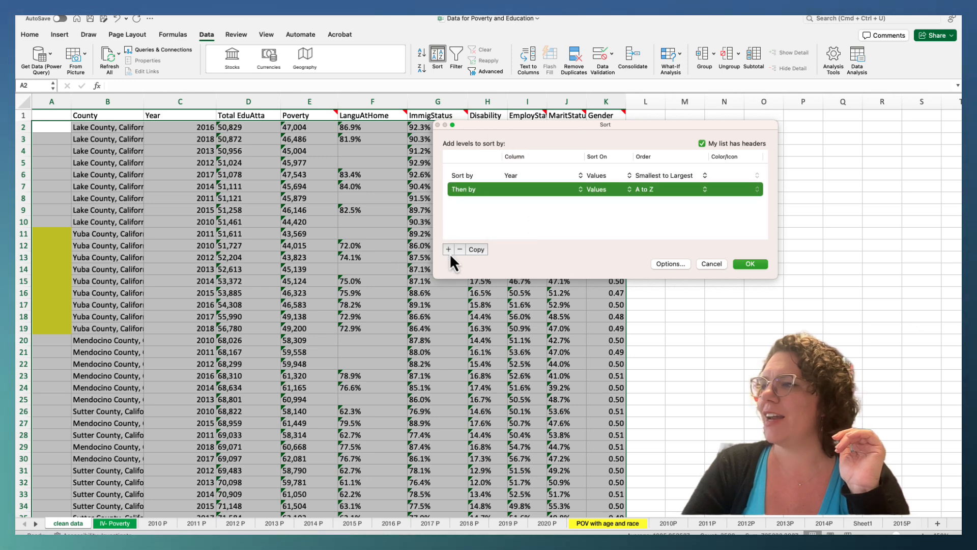
pyautogui.click(529, 188)
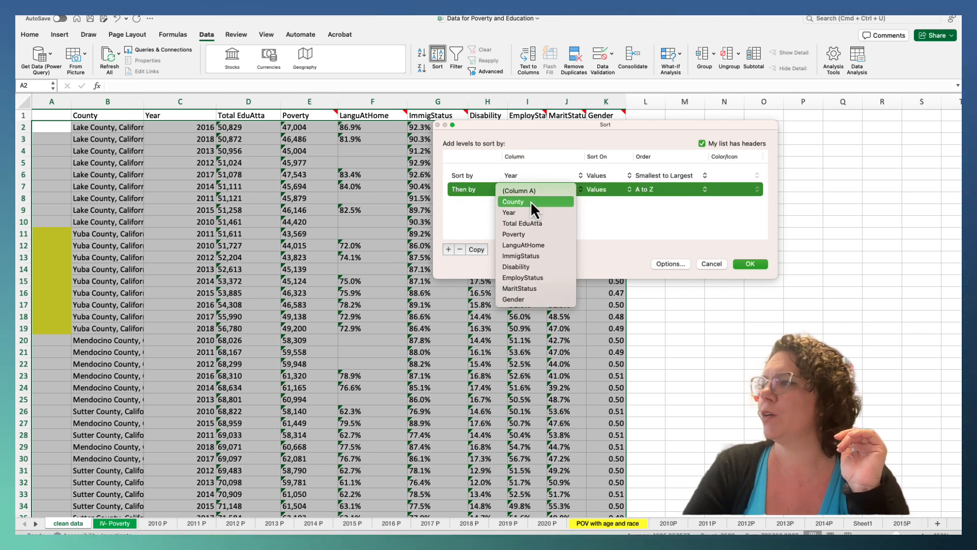
pyautogui.click(530, 202)
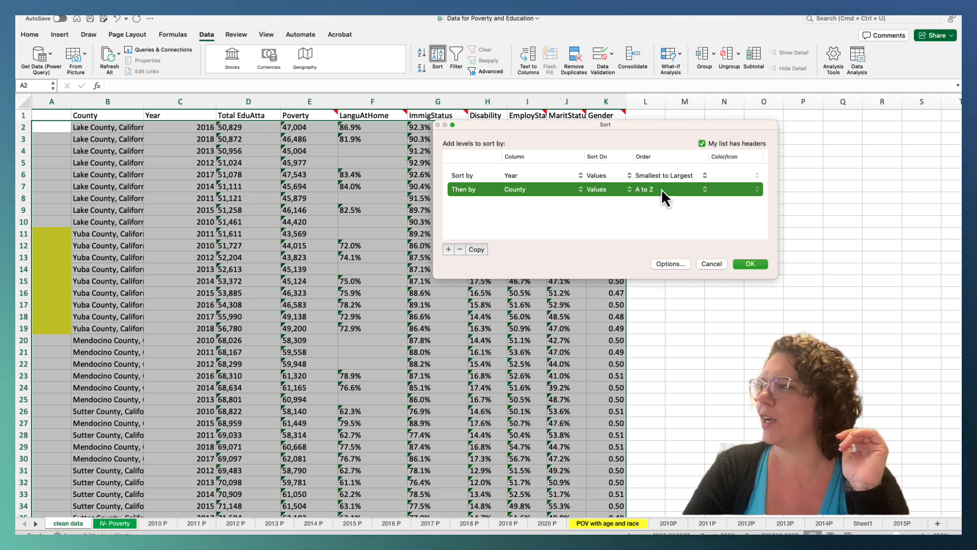
pyautogui.click(754, 263)
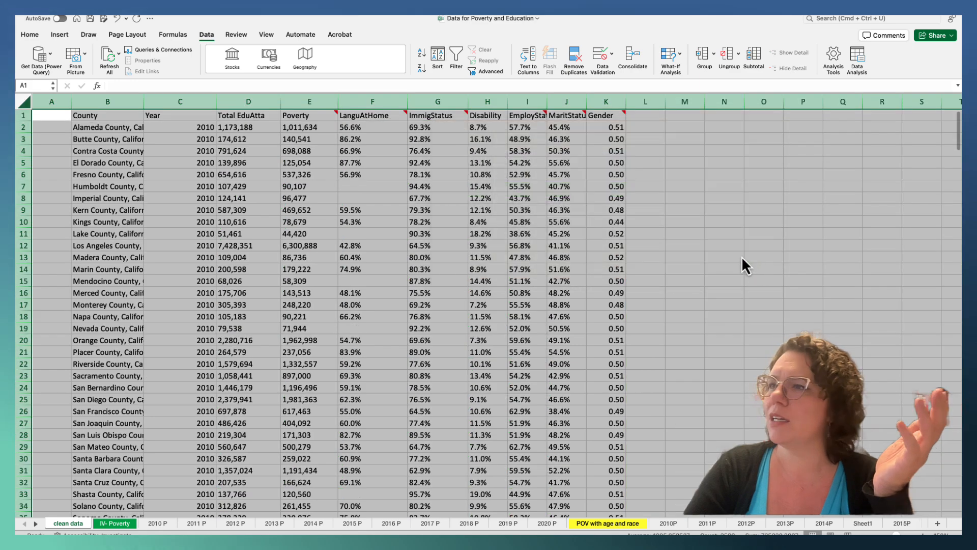
# Examine the sorted rows, checking the county order within 2010 and where the 2011 records begin.
pyautogui.click(249, 198)
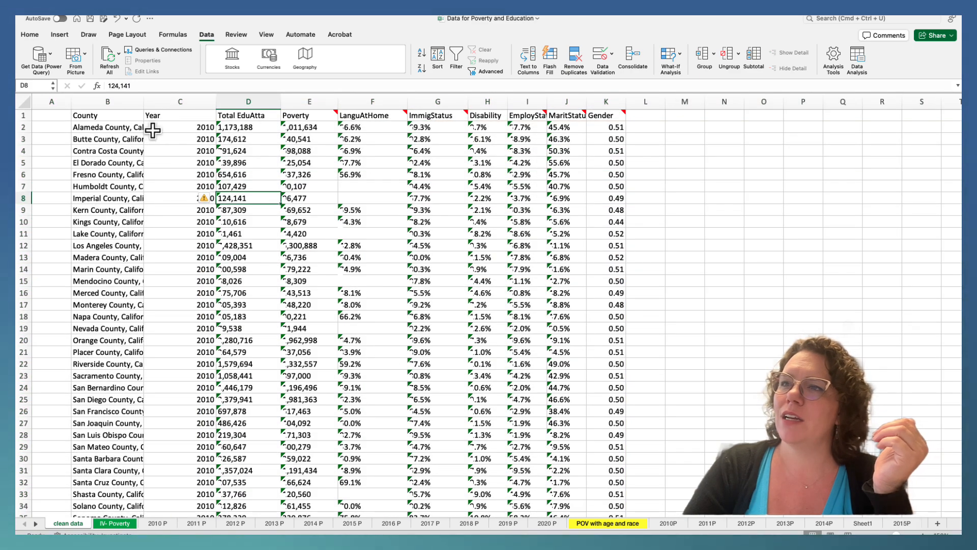
pyautogui.moveTo(152, 131); pyautogui.dragTo(149, 495)
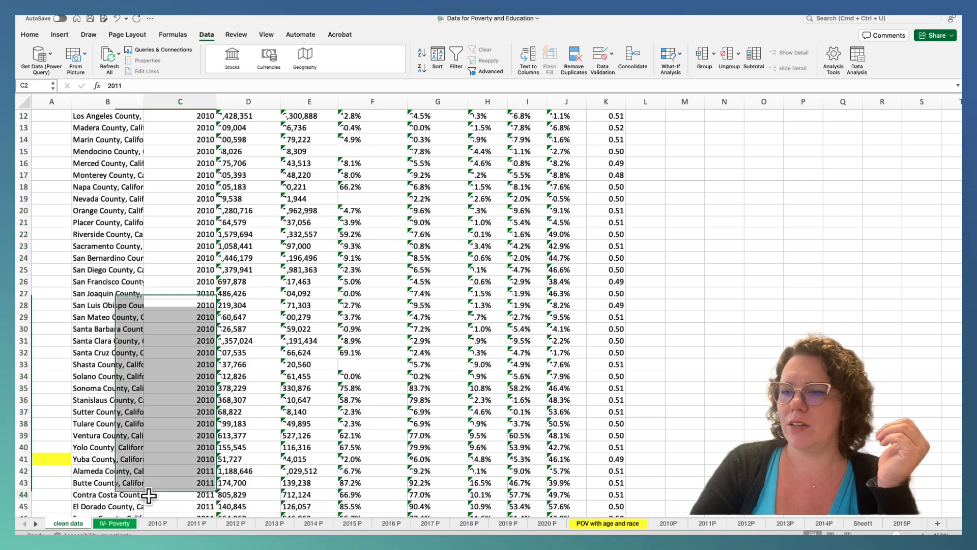
pyautogui.click(149, 495)
pyautogui.scroll(5, 164, 444)
pyautogui.scroll(-6, 162, 444)
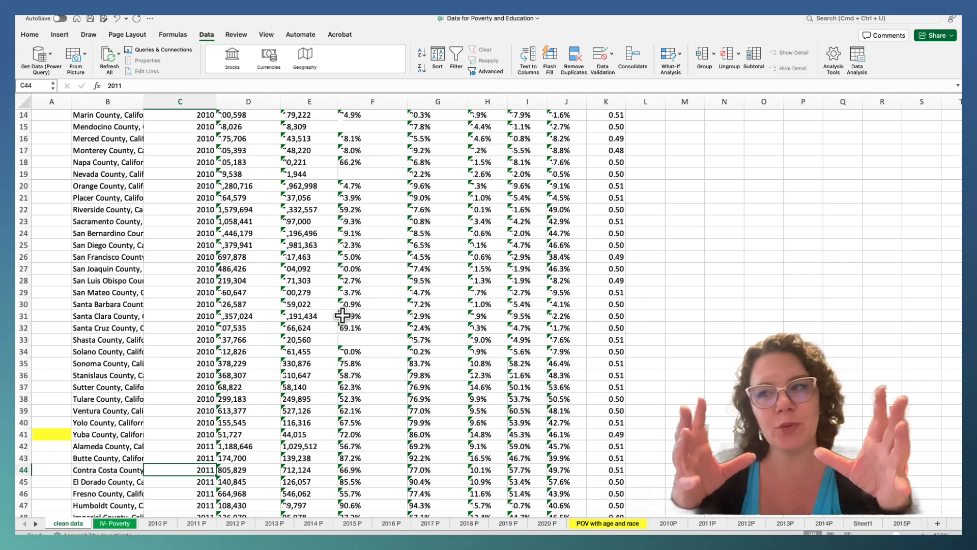
pyautogui.scroll(-5, 331, 311)
pyautogui.scroll(4, 277, 291)
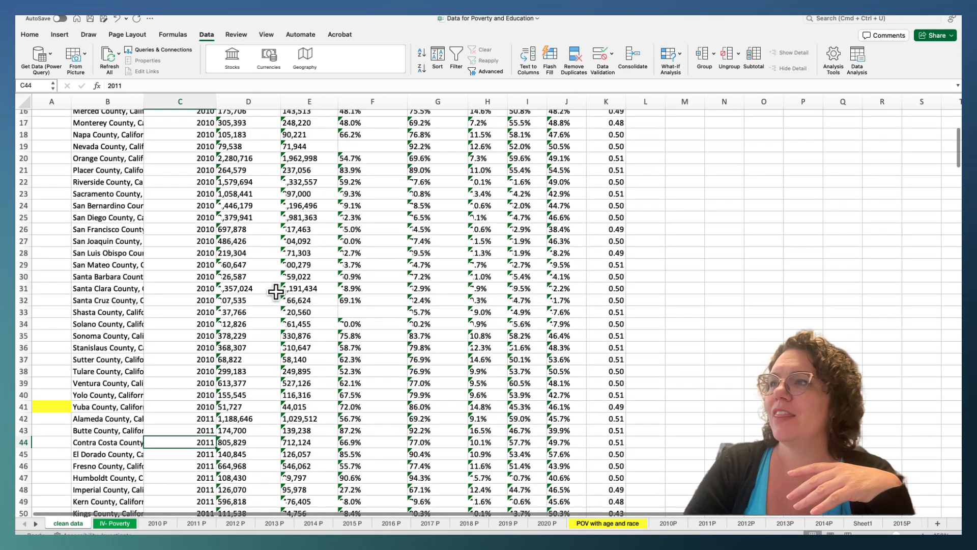
pyautogui.scroll(5, 277, 291)
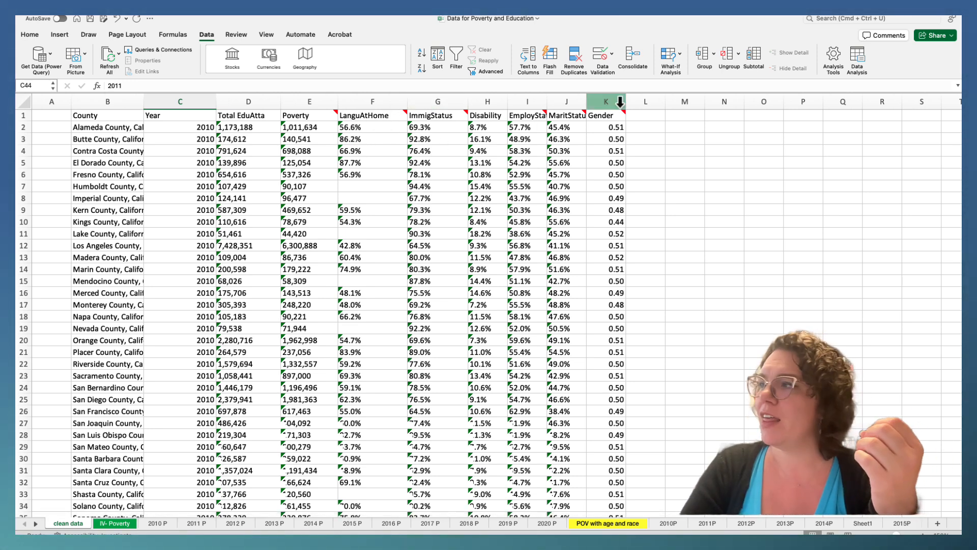
# Highlight the clean data's Poverty column and switch to the browser's Census page for County Population Totals: 2010-2019.
pyautogui.click(640, 127)
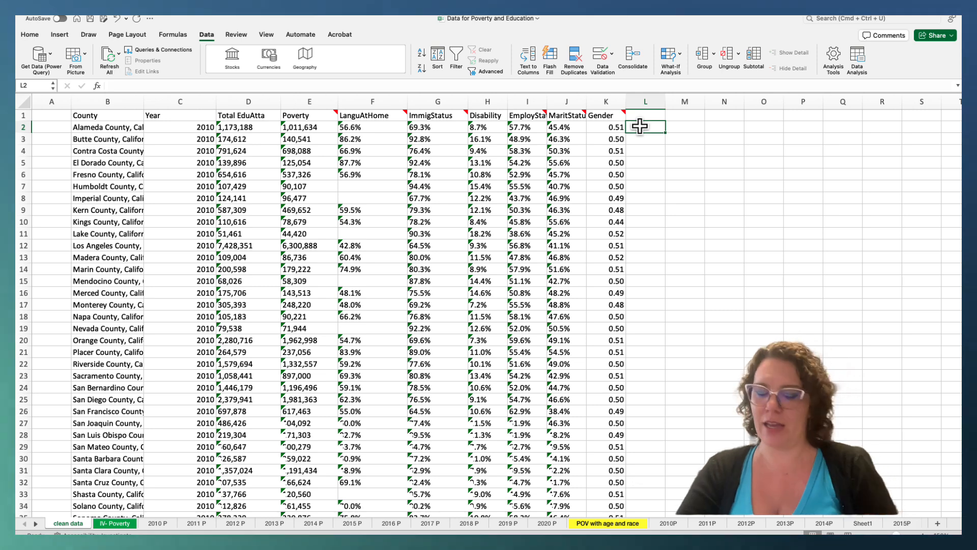
pyautogui.click(300, 103)
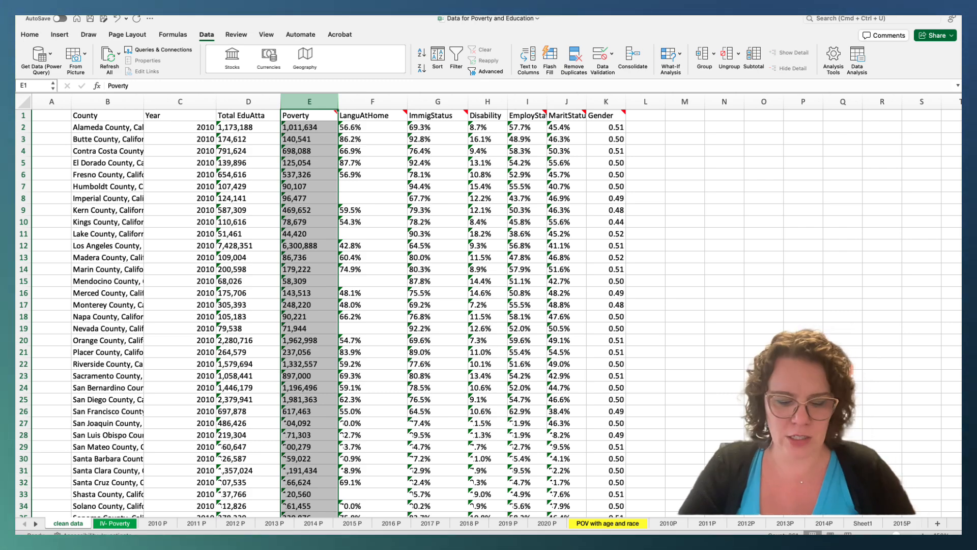
pyautogui.hotkey('ctrl', 'Up')
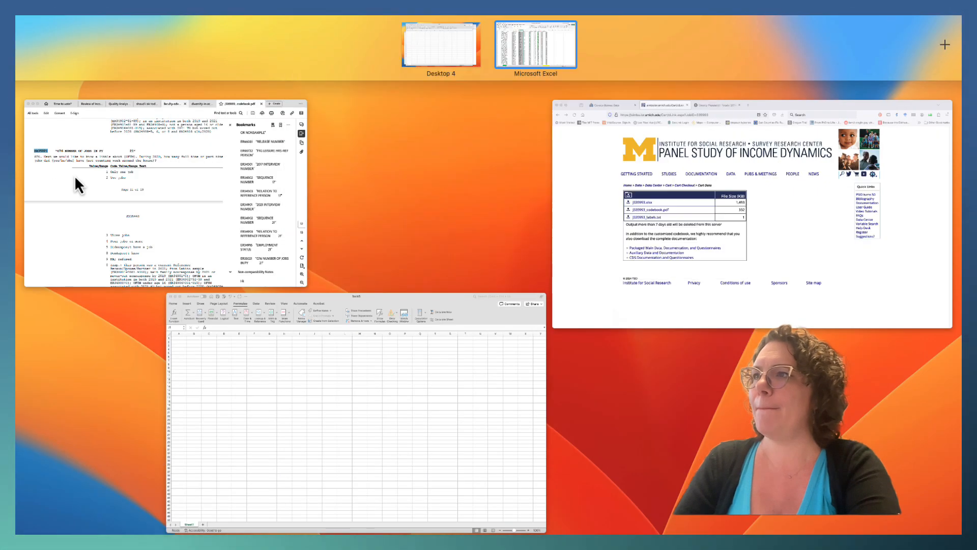
pyautogui.click(713, 183)
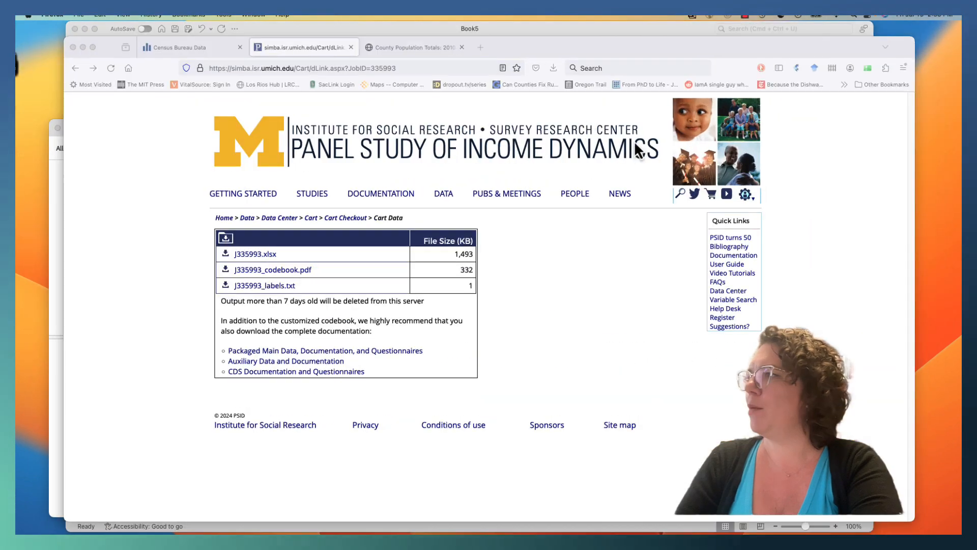
pyautogui.click(415, 48)
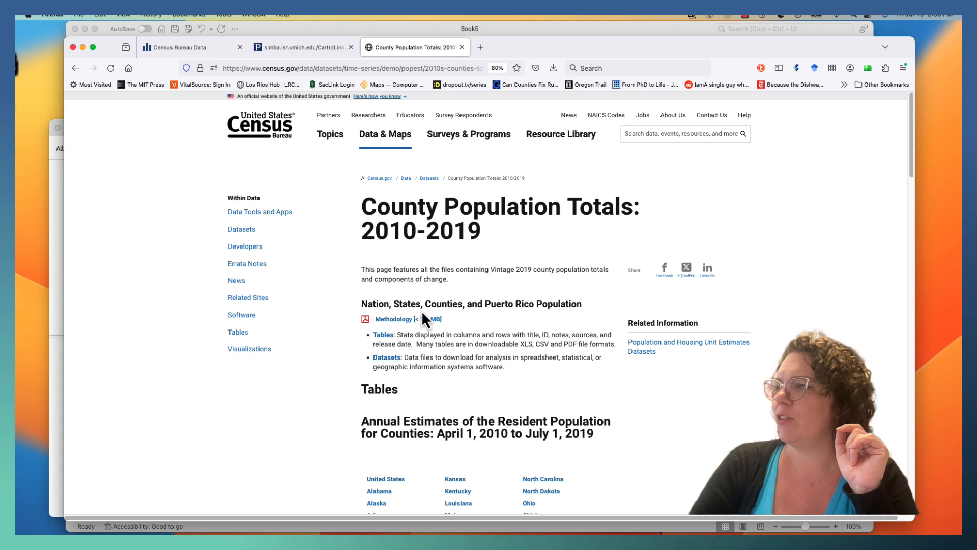
# Cancel saving California's annual county population estimates file and bring up the co-est2019-annres-06 workbook.
pyautogui.scroll(-5, 431, 353)
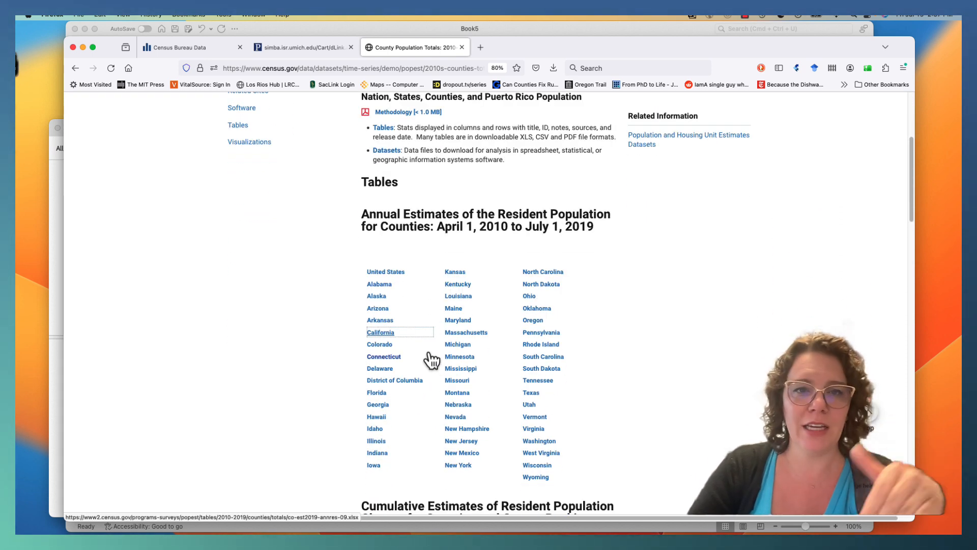
pyautogui.click(385, 334)
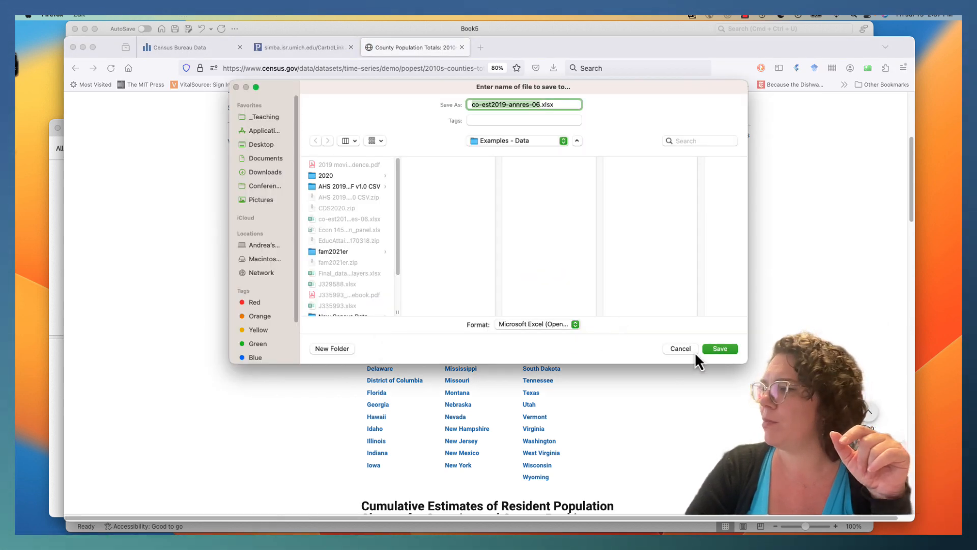
pyautogui.click(691, 350)
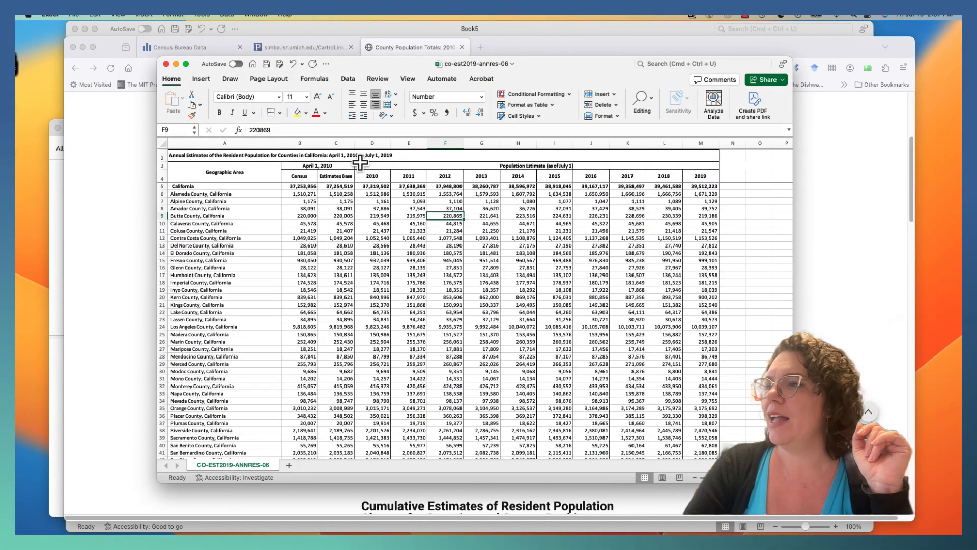
# Look through the county rows of the California population estimates and move the workbook window aside.
pyautogui.moveTo(204, 196); pyautogui.dragTo(194, 482)
pyautogui.click(462, 318)
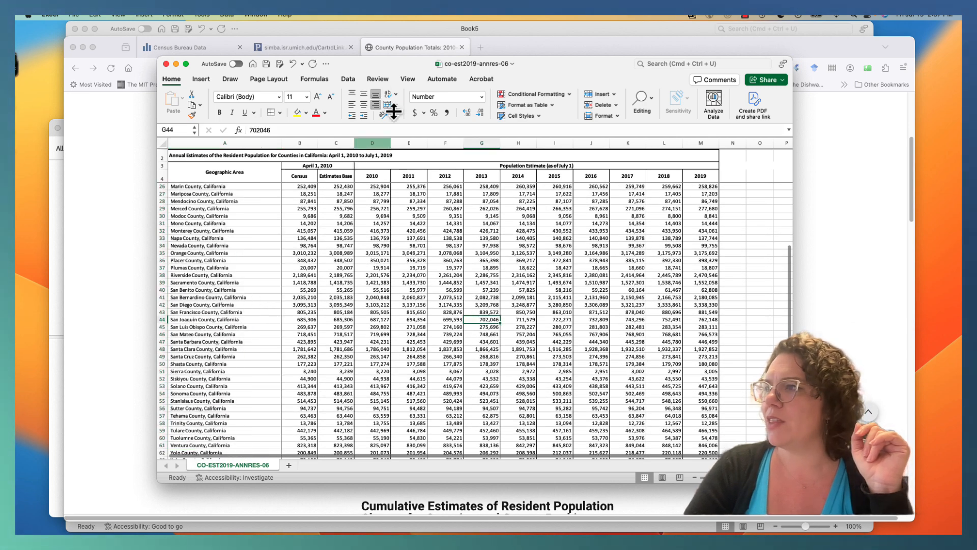
pyautogui.moveTo(409, 65); pyautogui.dragTo(541, 55)
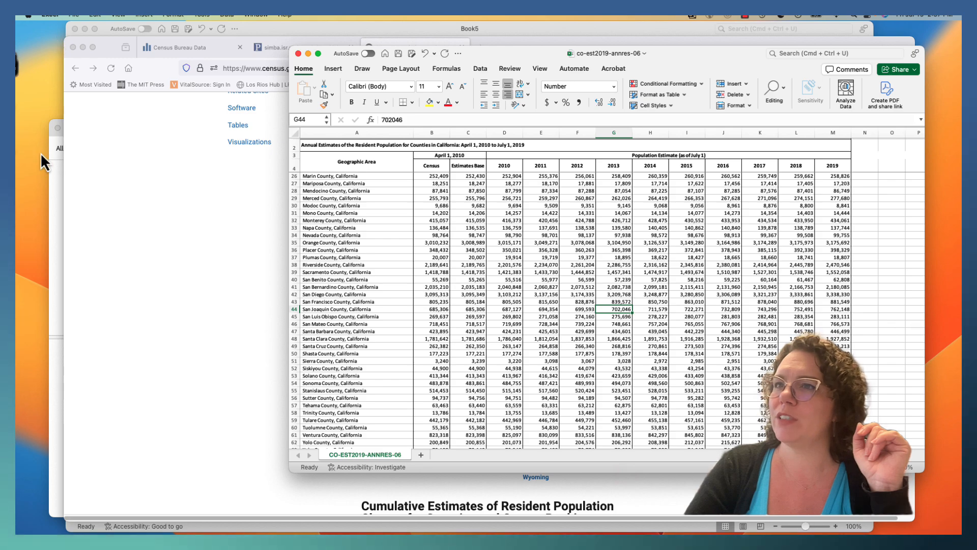
# Minimise the codebook PDF and move the browser window down to uncover the Excel workbooks behind it.
pyautogui.click(53, 184)
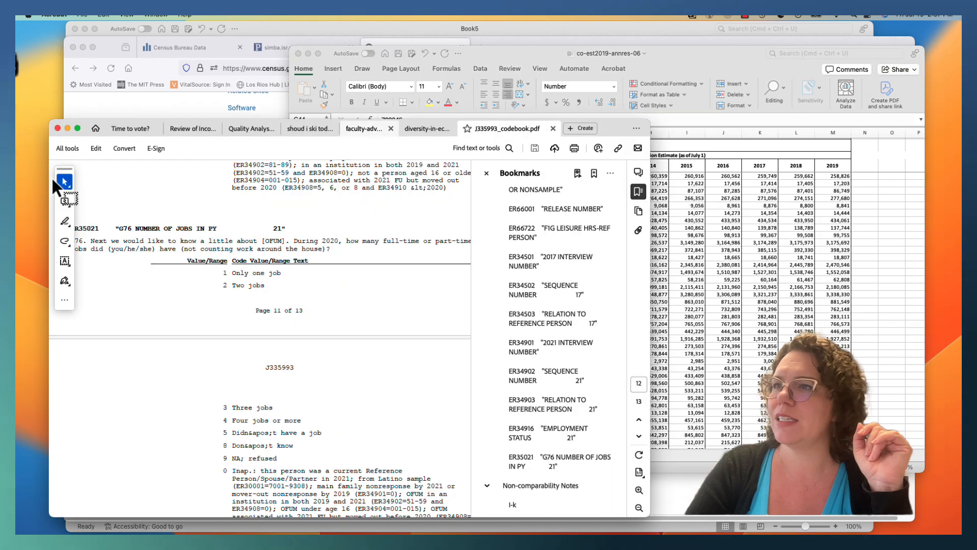
pyautogui.click(67, 128)
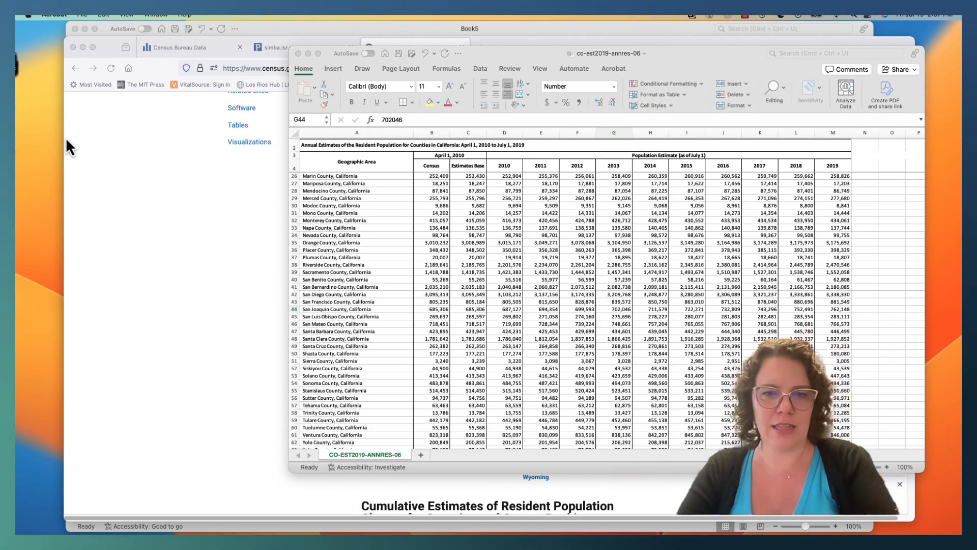
pyautogui.hotkey('ctrl', 'Up')
pyautogui.click(585, 431)
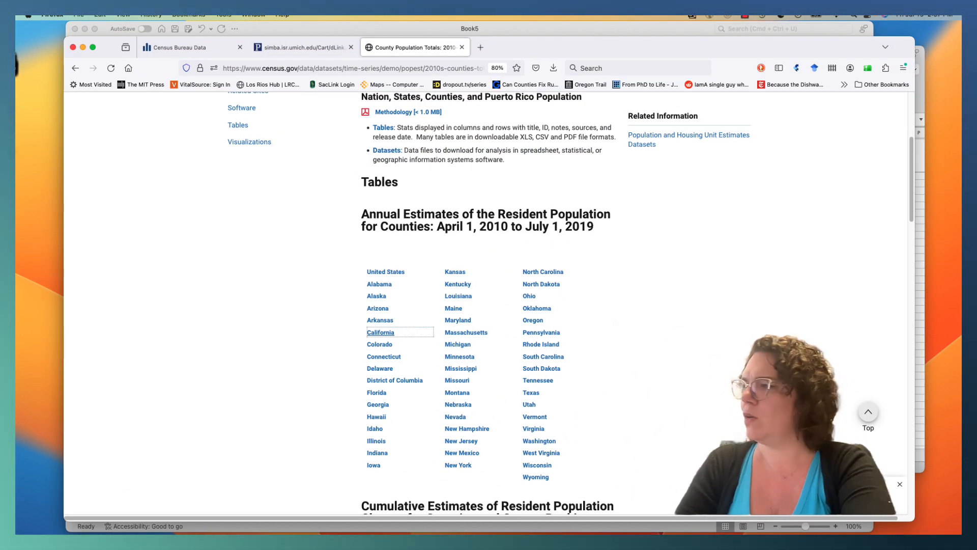
pyautogui.moveTo(513, 48); pyautogui.dragTo(491, 211)
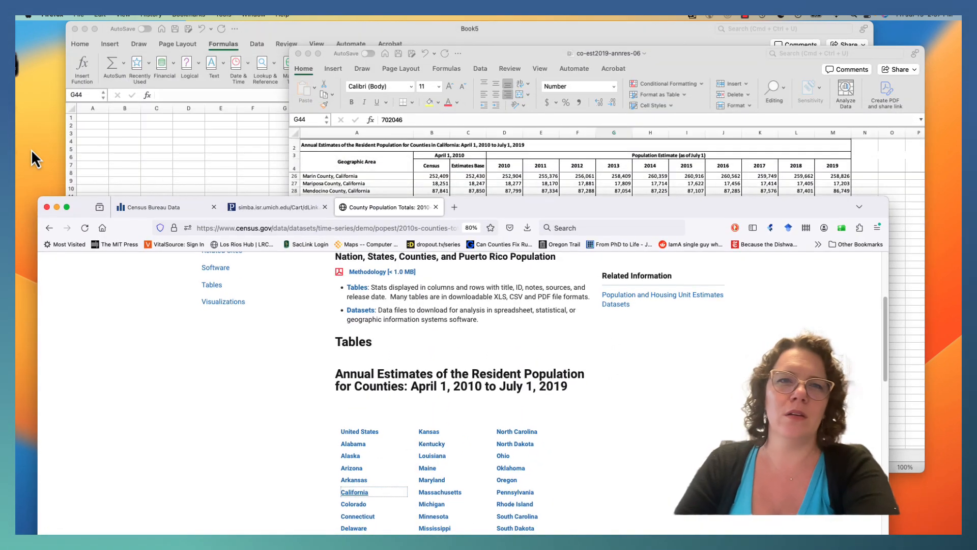
# Return to Excel and reopen the recent workbook Data for Poverty and Education.
pyautogui.hotkey('ctrl', 'Up')
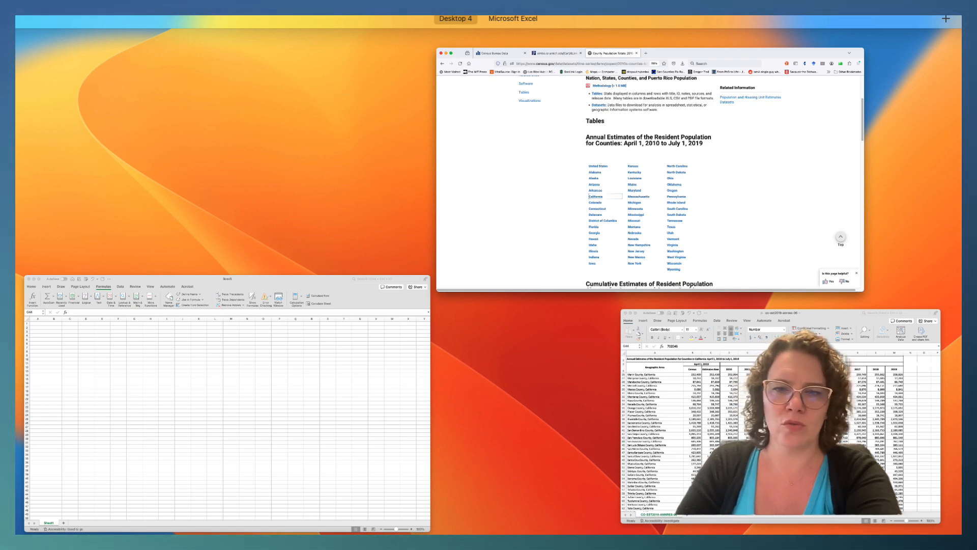
pyautogui.hotkey('ctrl', 'Up')
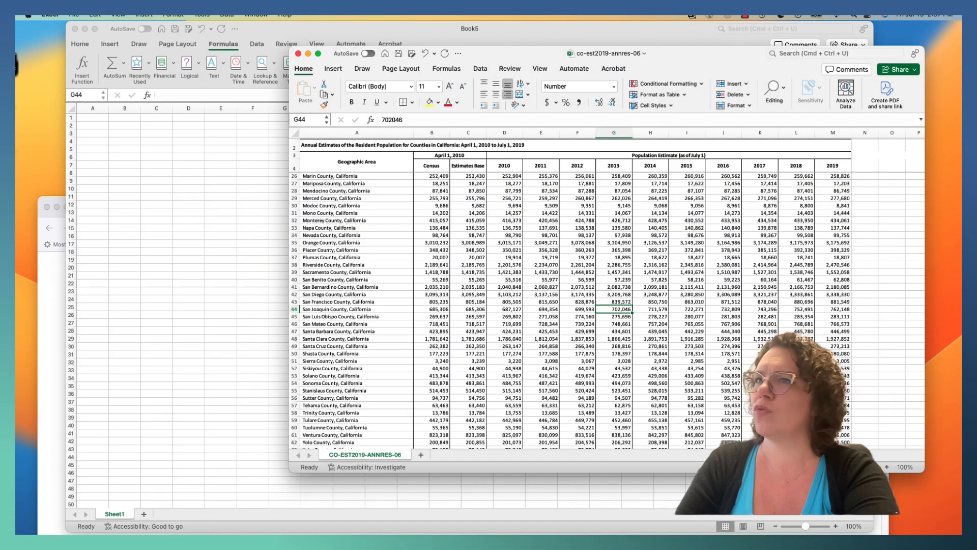
pyautogui.click(77, 13)
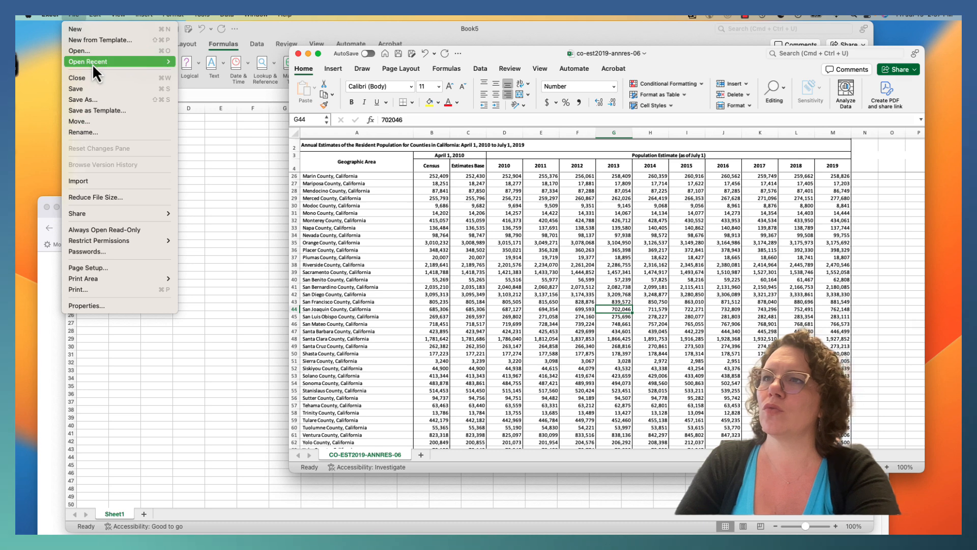
pyautogui.moveTo(93, 61)
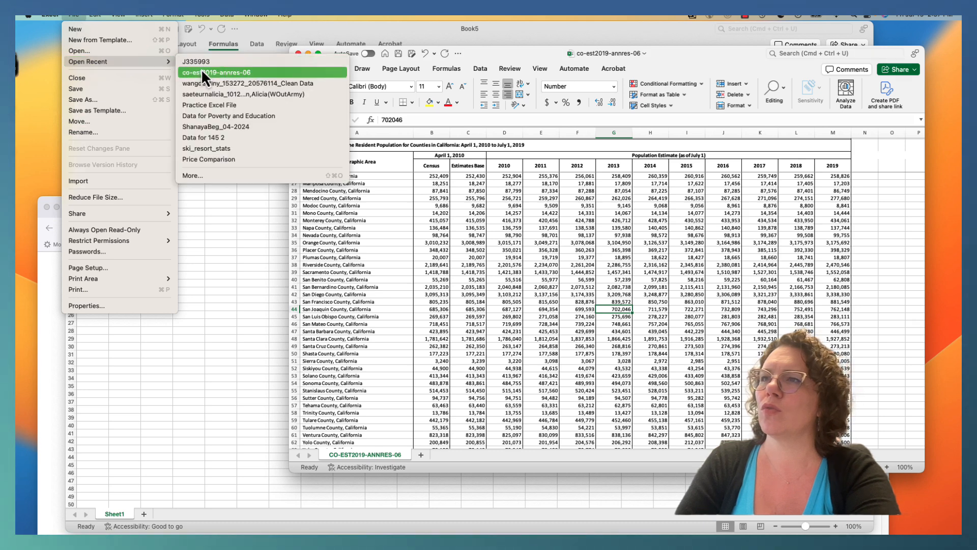
pyautogui.click(201, 115)
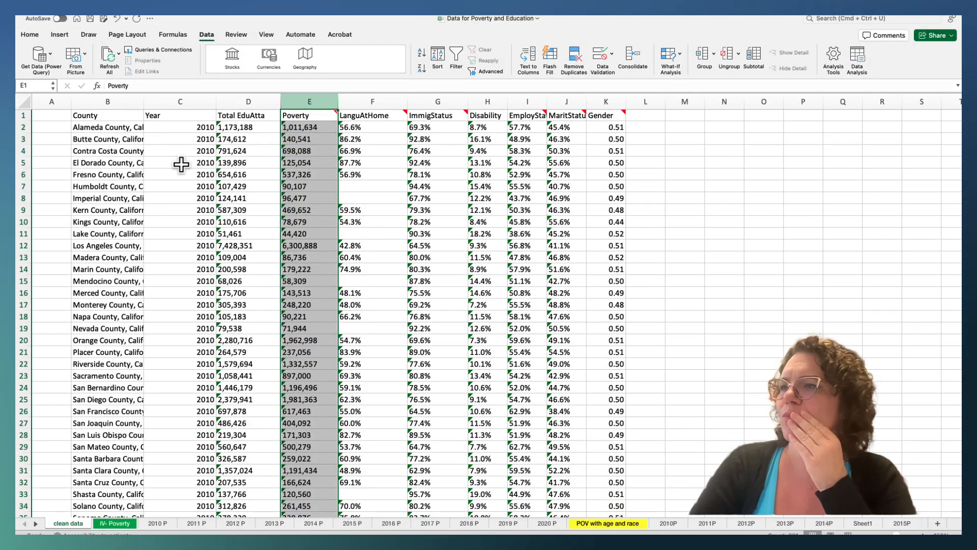
# Take Data for Poverty and Education out of full screen and arrange it side by side with the co-est2019-annres-06 workbook.
pyautogui.moveTo(51, 16)
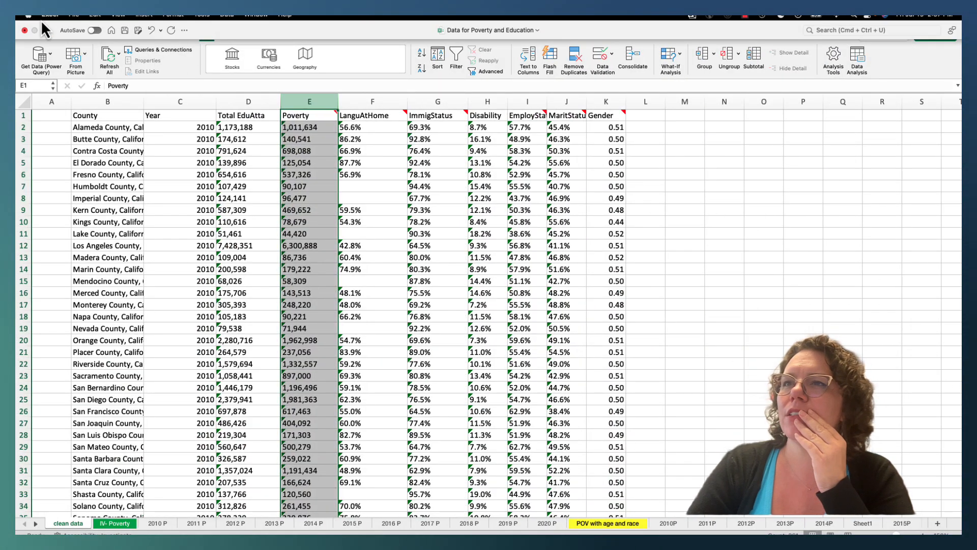
pyautogui.click(45, 32)
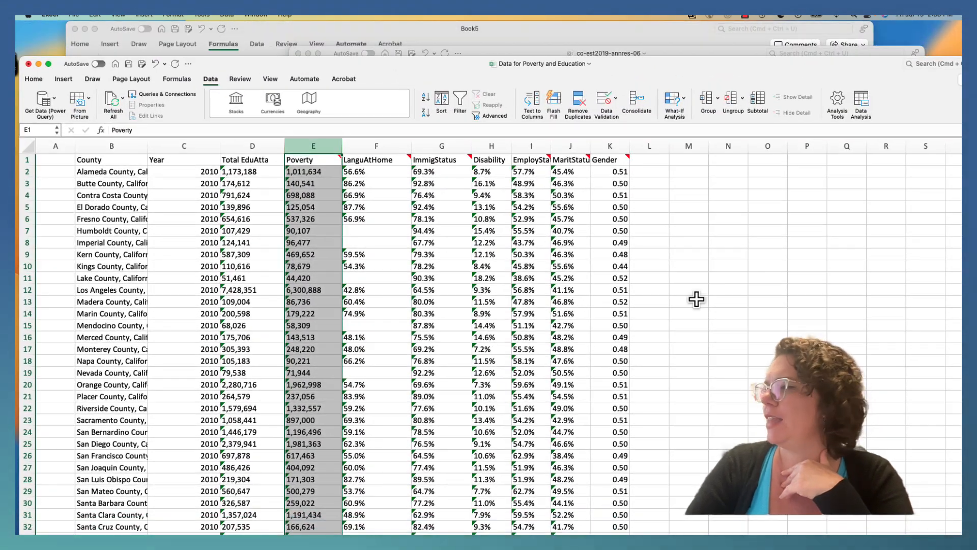
pyautogui.moveTo(810, 74); pyautogui.dragTo(672, 60)
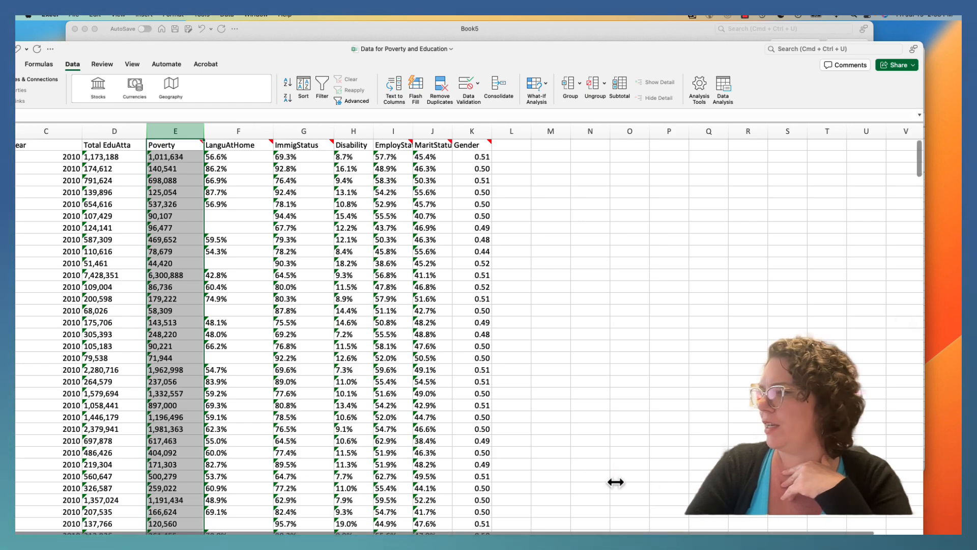
pyautogui.moveTo(615, 482); pyautogui.dragTo(578, 478)
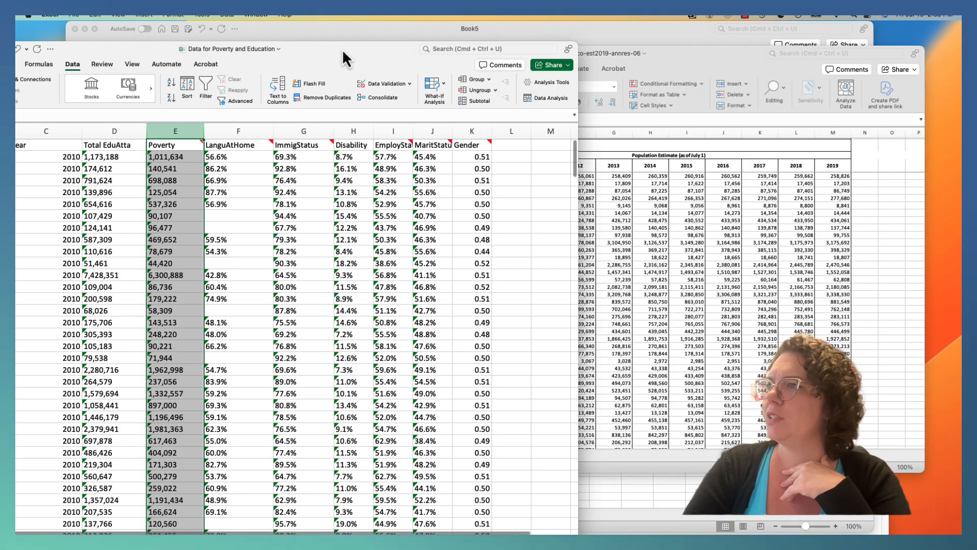
pyautogui.moveTo(342, 48); pyautogui.dragTo(425, 10)
pyautogui.moveTo(701, 48); pyautogui.dragTo(813, 62)
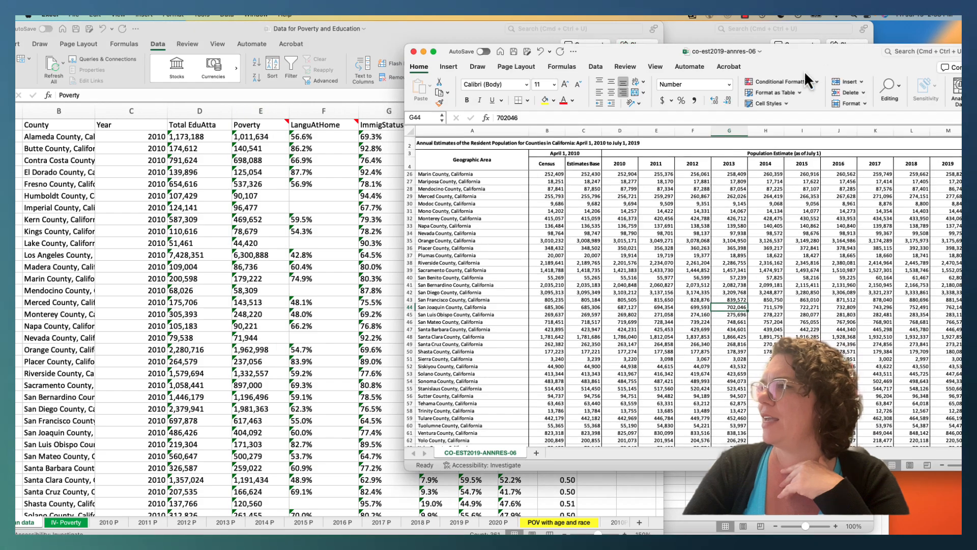
# Compare the county lists in the census estimates and the clean data, including where the 2011 records start.
pyautogui.scroll(-9, 515, 244)
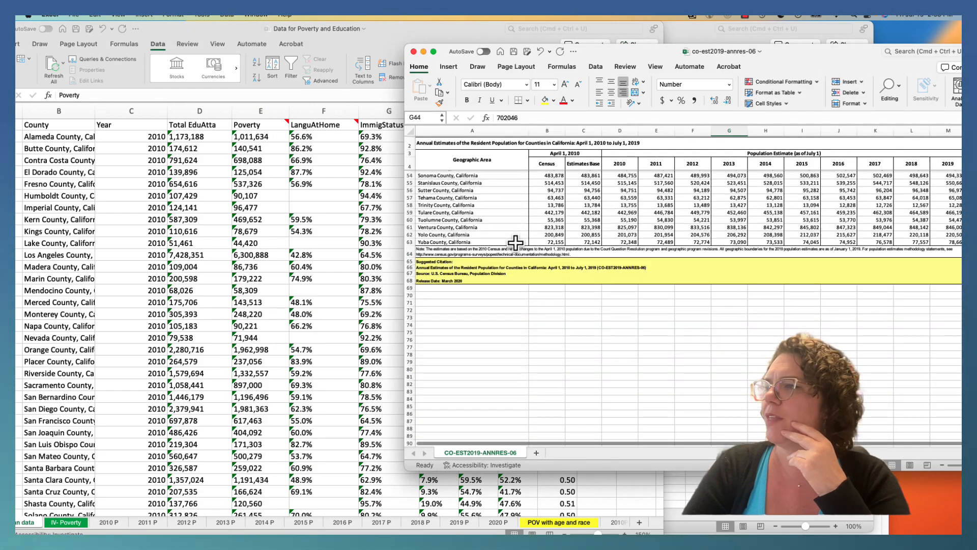
pyautogui.scroll(15, 515, 244)
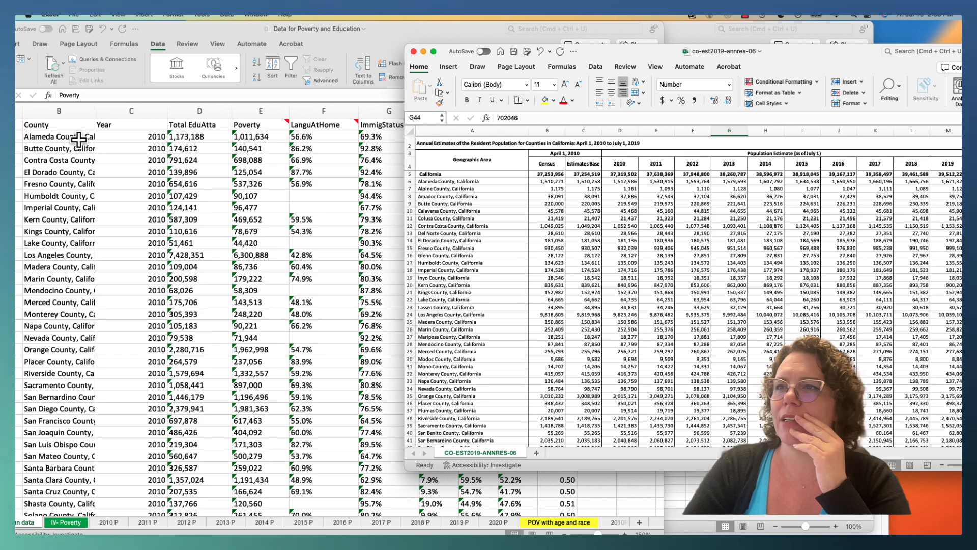
pyautogui.click(71, 221)
pyautogui.click(51, 148)
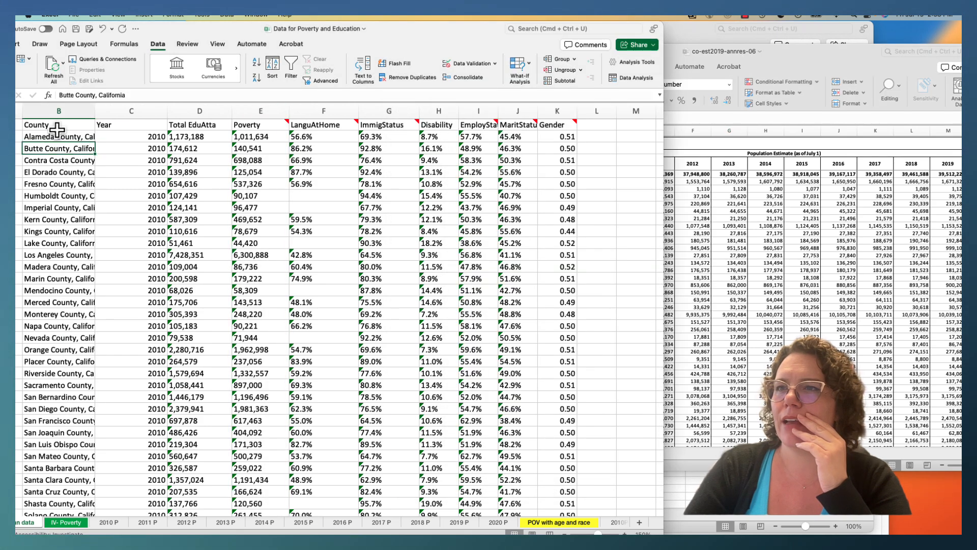
pyautogui.click(36, 124)
pyautogui.moveTo(51, 137); pyautogui.dragTo(96, 219)
pyautogui.click(281, 247)
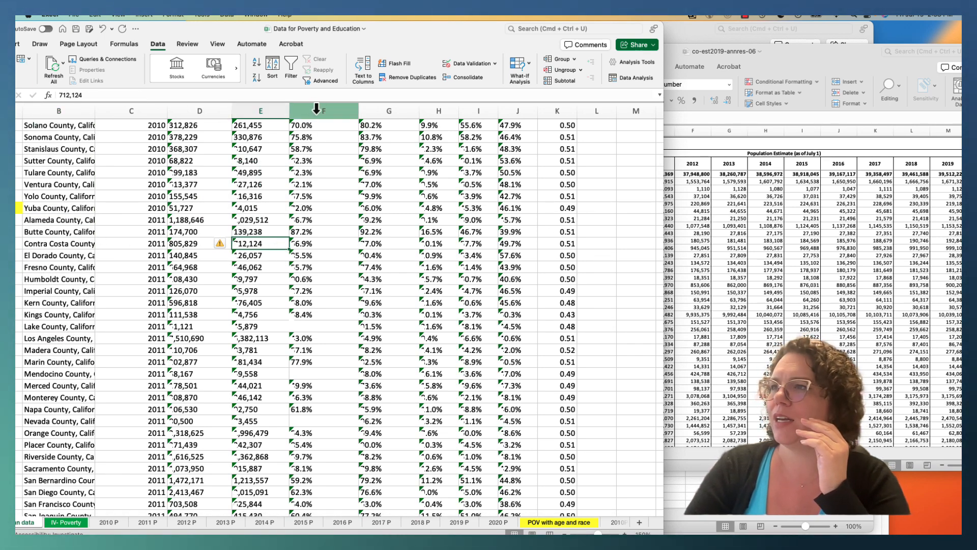
# Hide columns F through K, LanguAtHome to Gender, in the clean data sheet.
pyautogui.moveTo(321, 111); pyautogui.dragTo(541, 117)
pyautogui.rightClick(543, 114)
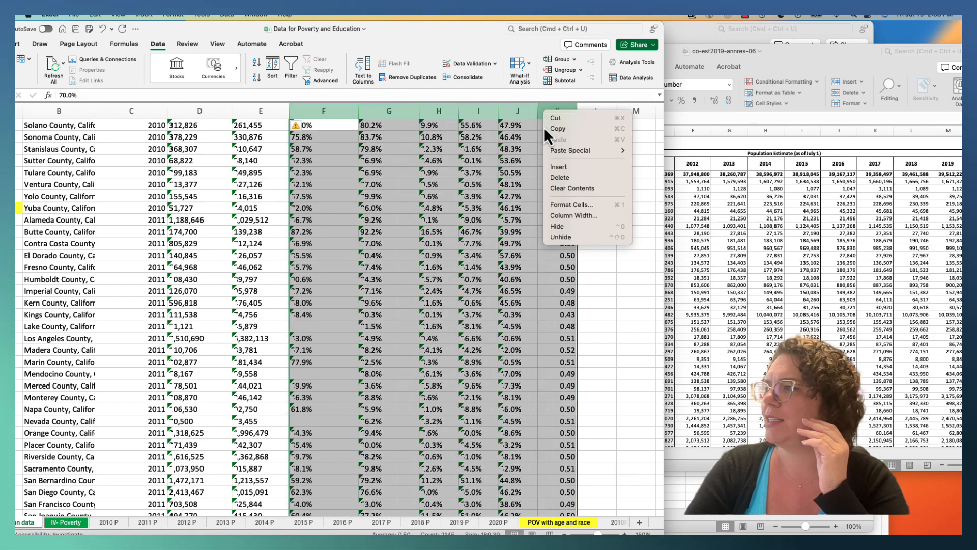
pyautogui.click(566, 227)
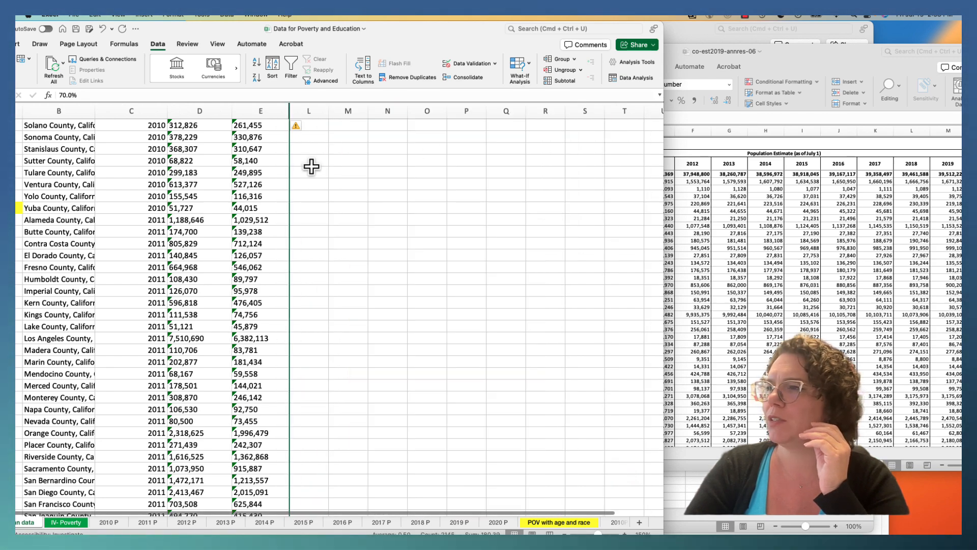
# Label cell L1 of the clean data sheet as TotPop for the total population.
pyautogui.scroll(-5, 310, 168)
pyautogui.scroll(15, 309, 167)
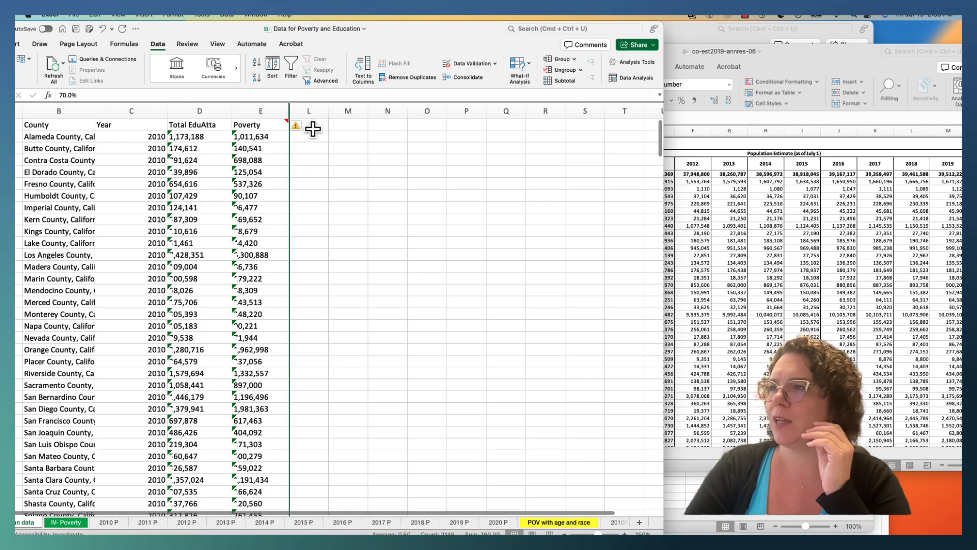
pyautogui.click(312, 128)
pyautogui.write('Tota')
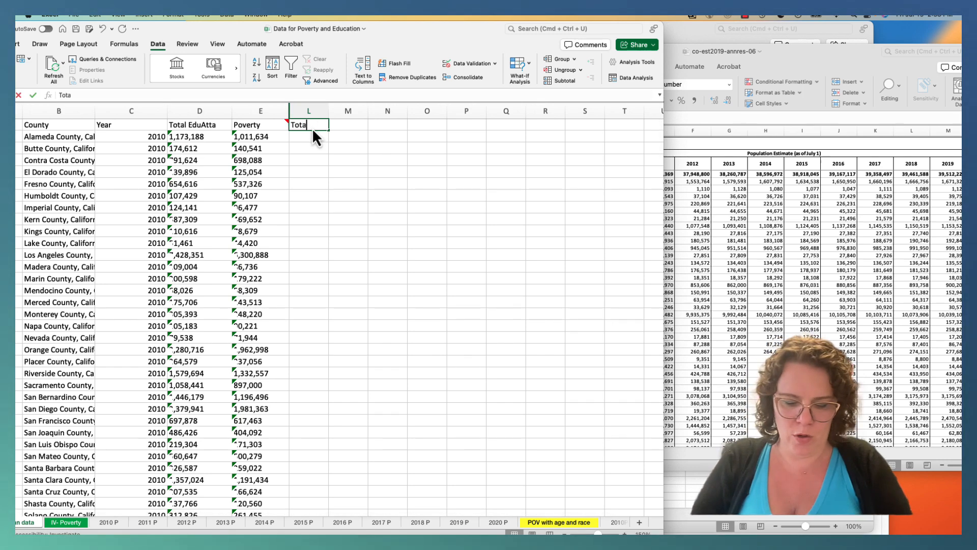
pyautogui.write('lpopulation')
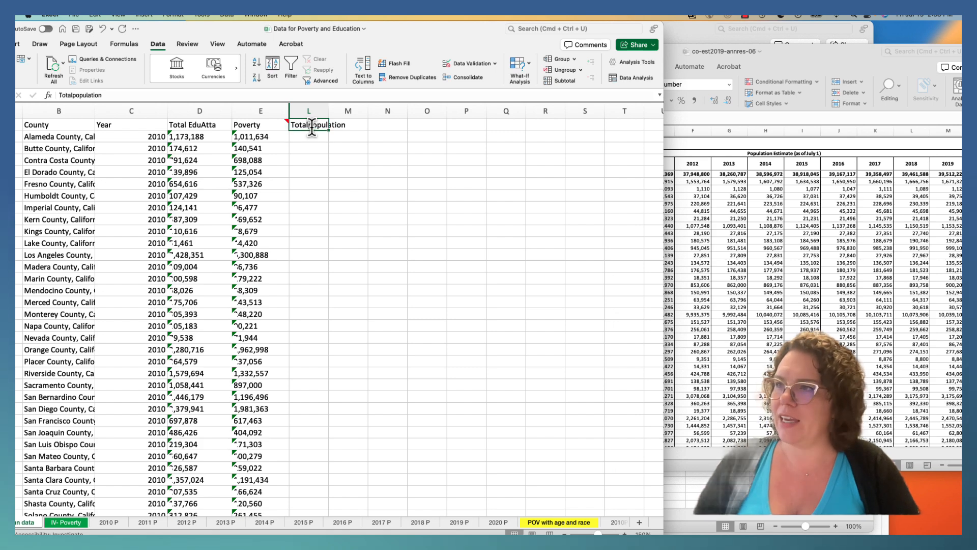
pyautogui.write('tPop')
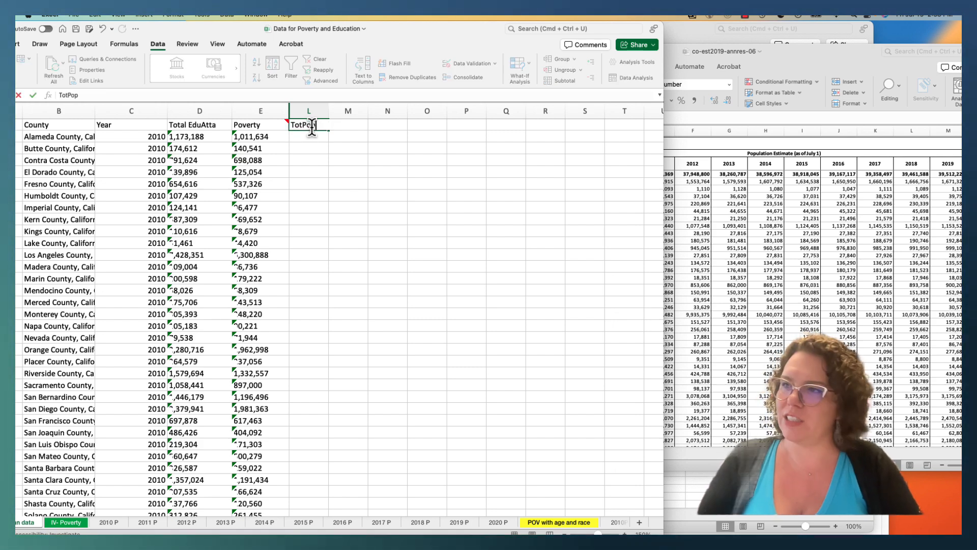
pyautogui.press('Return')
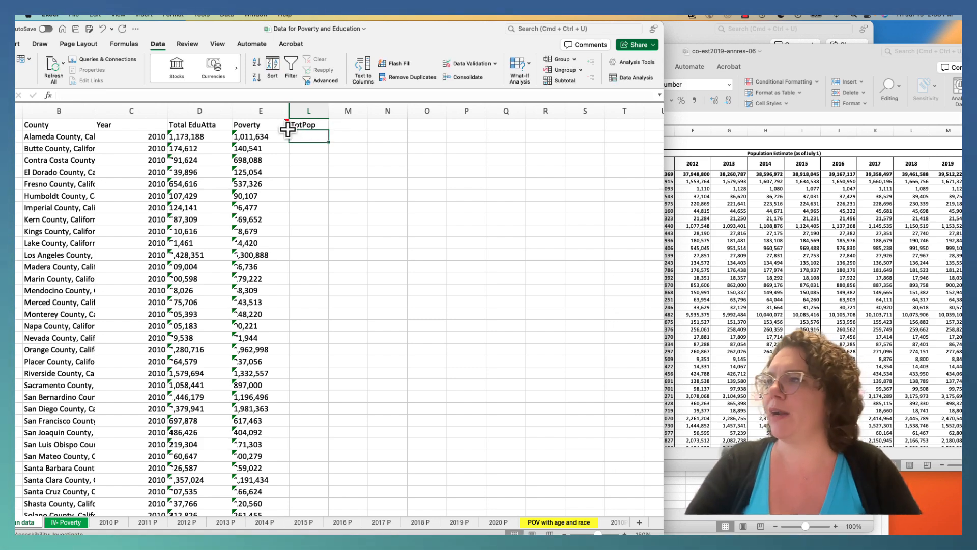
# Copy the 2010 population estimates for Alameda through Yuba County from the census workbook into the TotPop column, starting at L2.
pyautogui.click(687, 184)
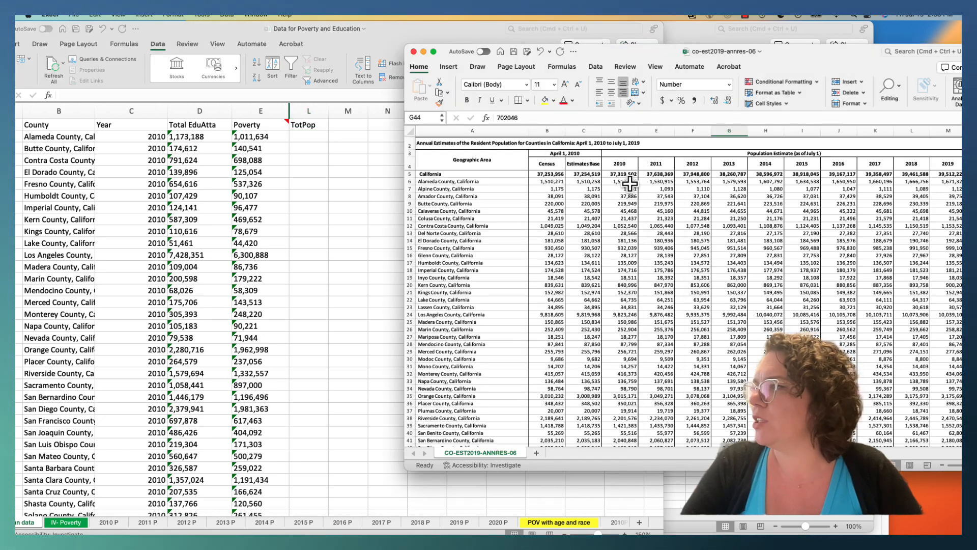
pyautogui.click(501, 181)
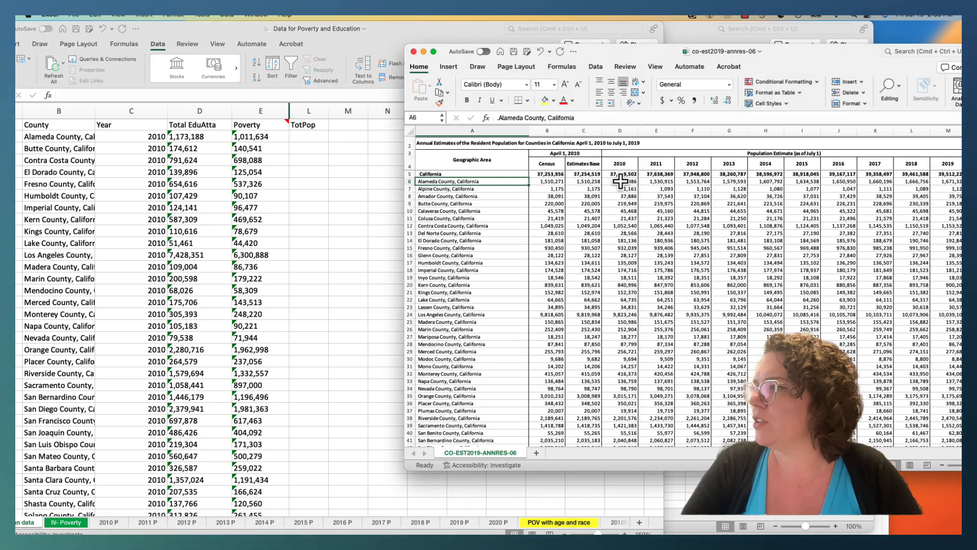
pyautogui.moveTo(620, 181); pyautogui.dragTo(612, 403)
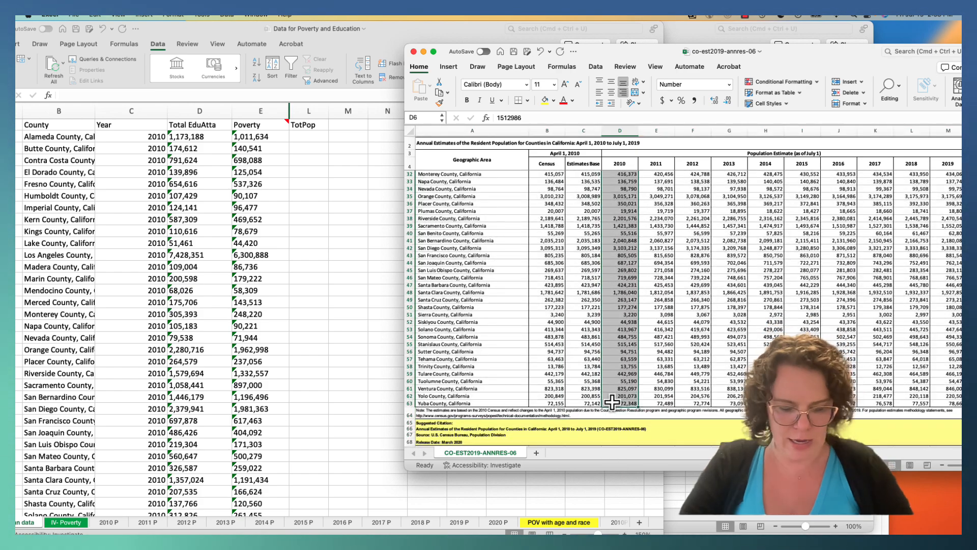
pyautogui.rightClick(622, 378)
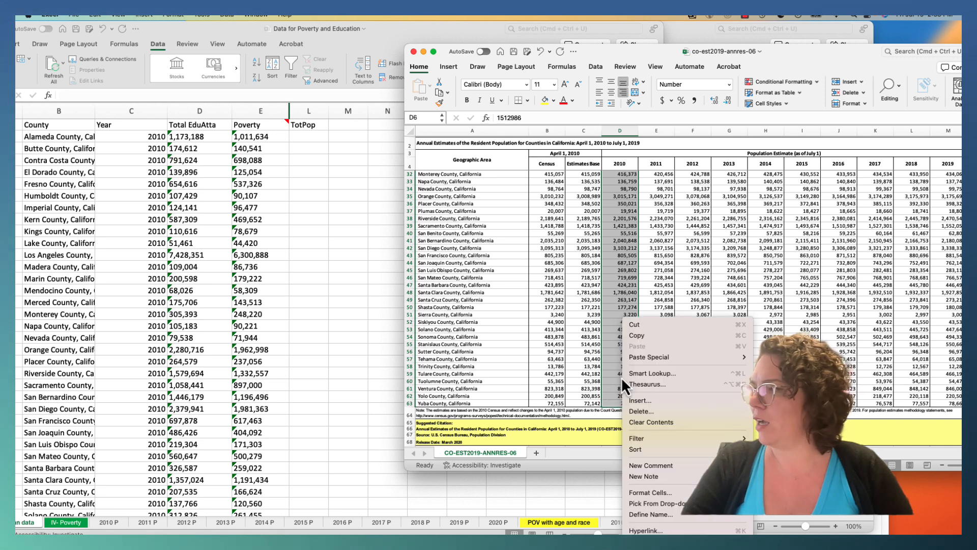
pyautogui.click(637, 334)
pyautogui.click(316, 168)
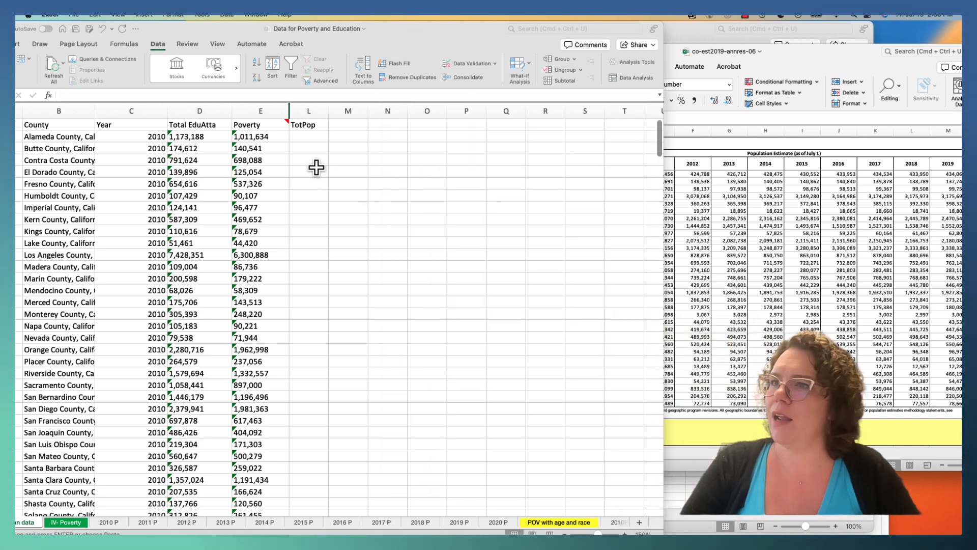
pyautogui.rightClick(296, 136)
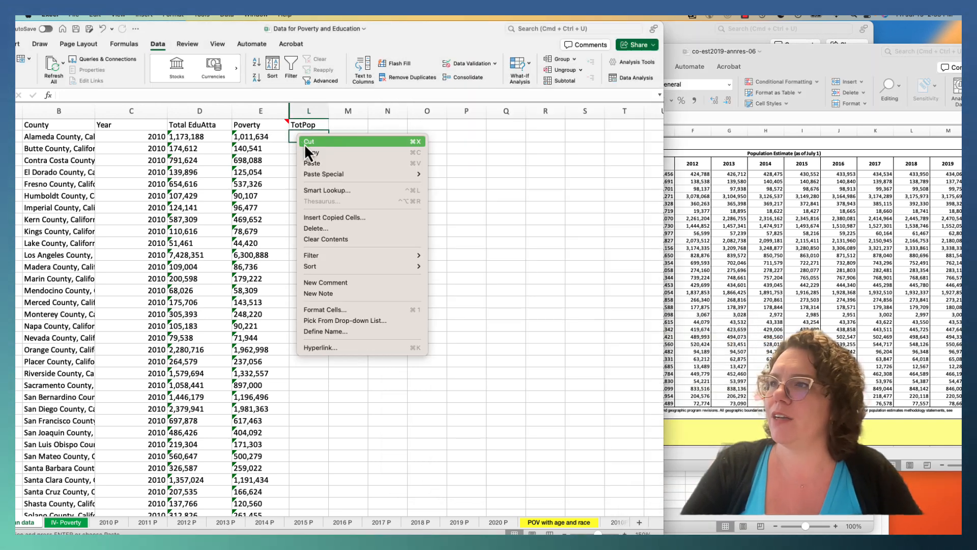
pyautogui.click(312, 164)
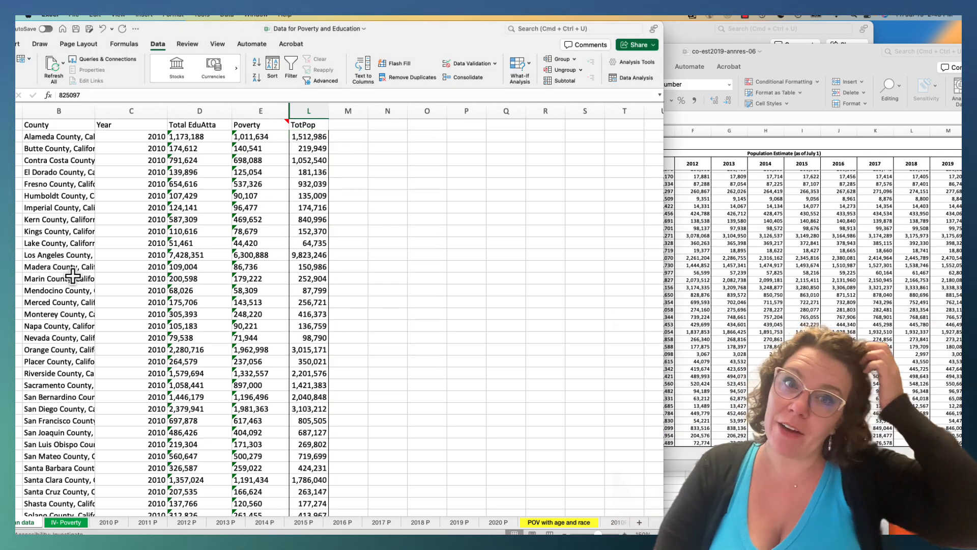
# Check that the pasted TotPop values line up with the 2010 counties through Yuba County, comparing against the census list.
pyautogui.scroll(-3, 339, 229)
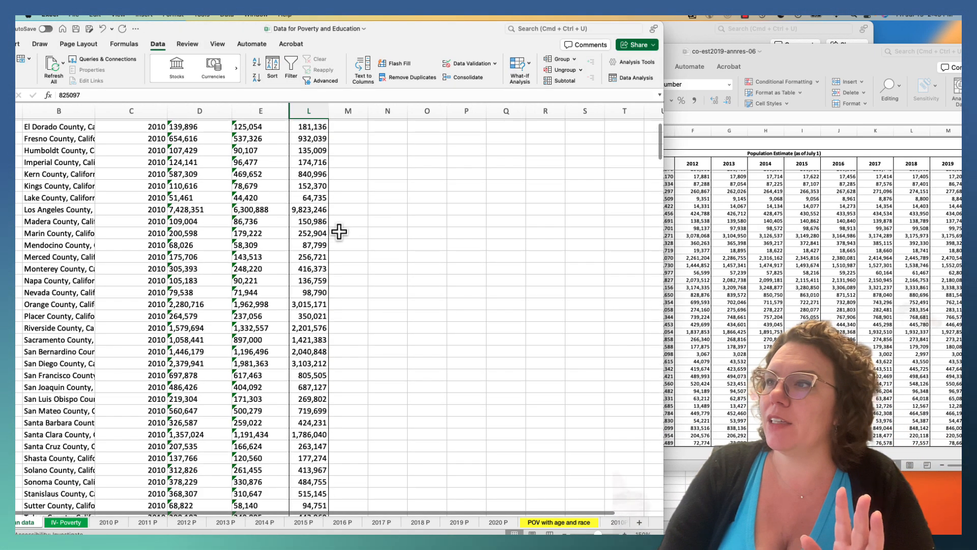
pyautogui.scroll(2, 323, 227)
pyautogui.scroll(1, 312, 251)
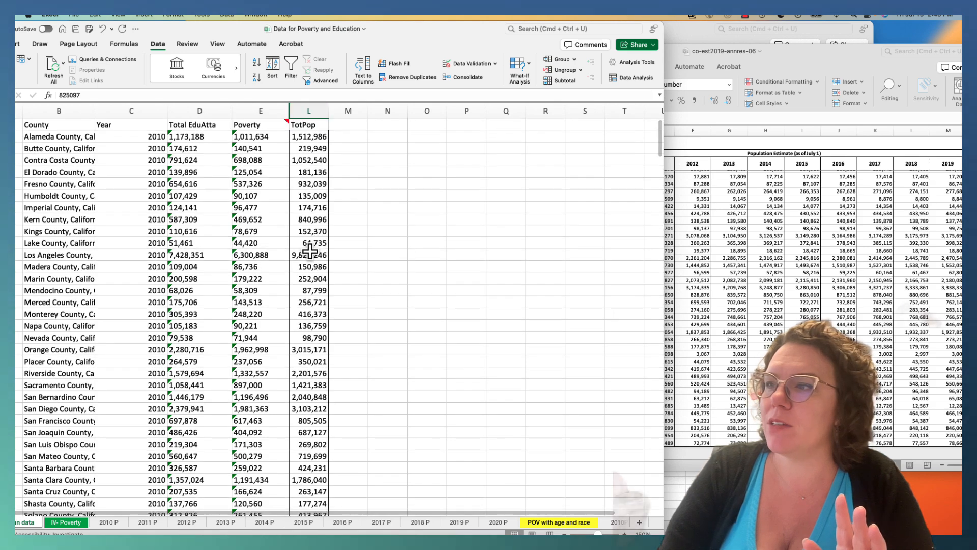
pyautogui.scroll(-6, 310, 254)
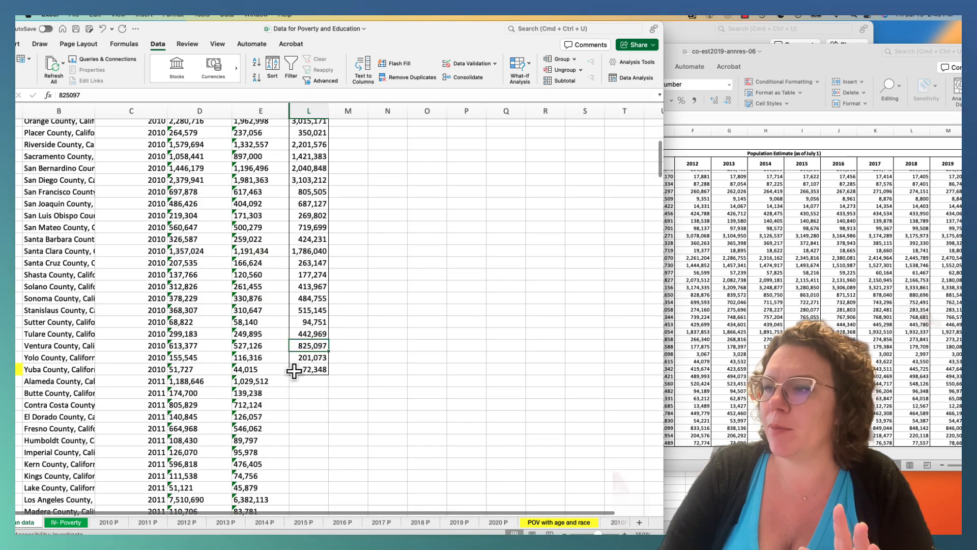
pyautogui.moveTo(308, 369); pyautogui.dragTo(60, 357)
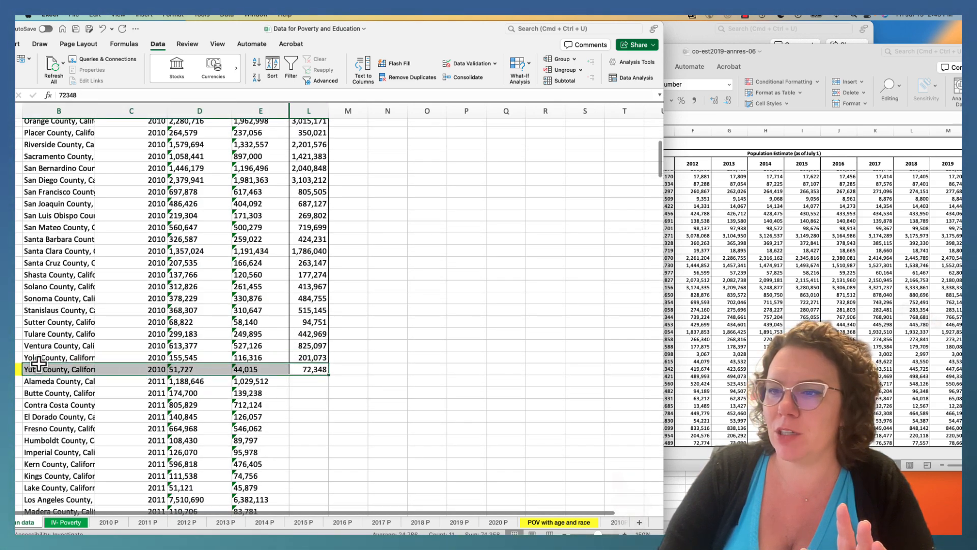
pyautogui.click(42, 369)
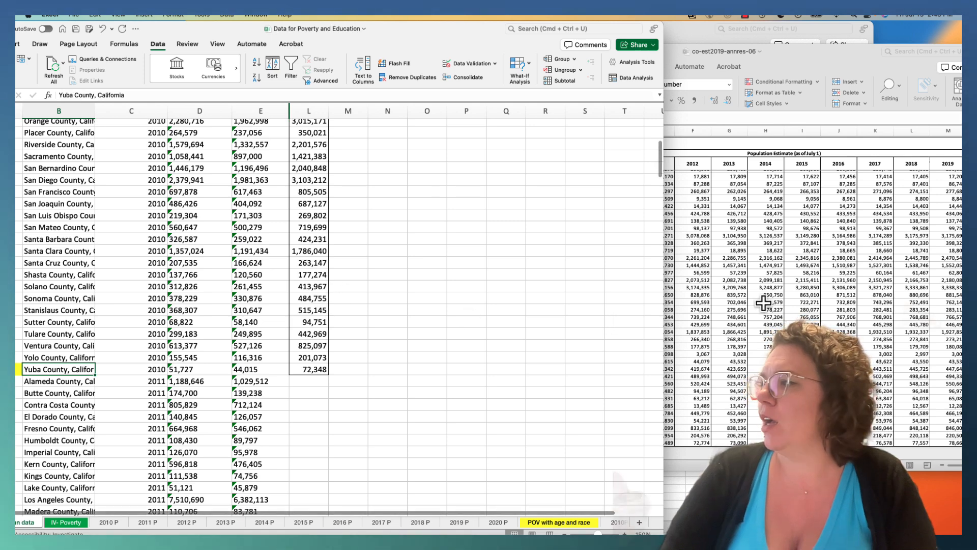
pyautogui.click(560, 366)
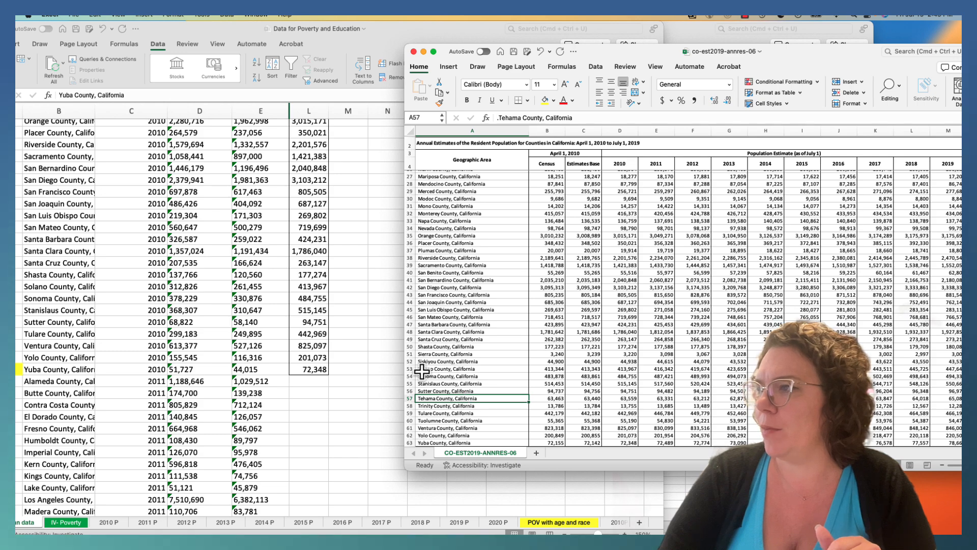
pyautogui.click(339, 395)
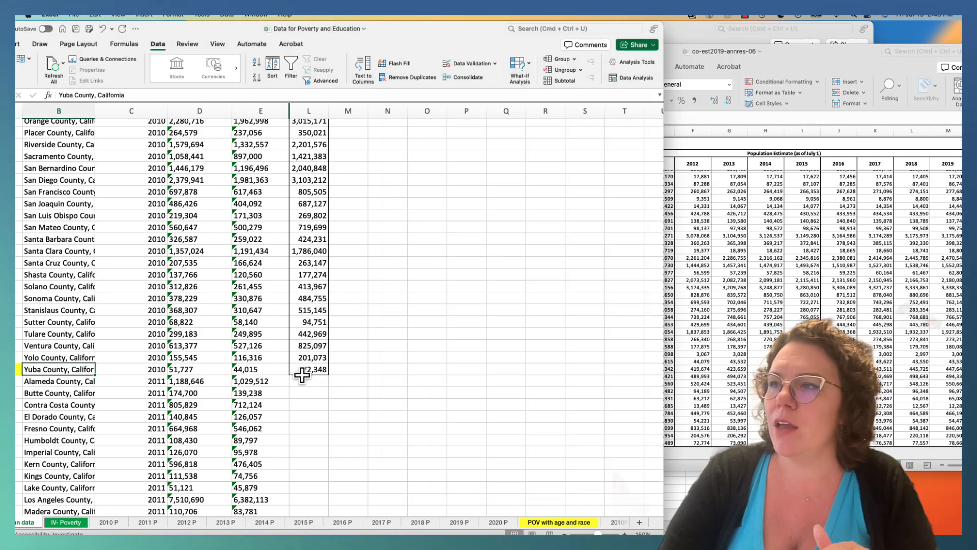
pyautogui.scroll(5, 301, 375)
pyautogui.scroll(5, 293, 358)
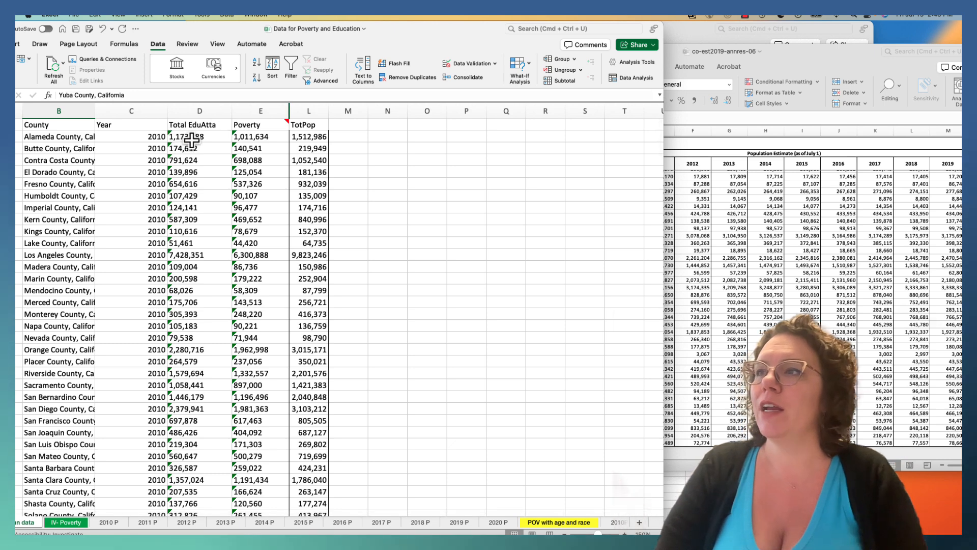
# Enter the formula =(E2/L2) in M2 to divide Alameda County's 2010 poverty figure by its total population.
pyautogui.click(301, 136)
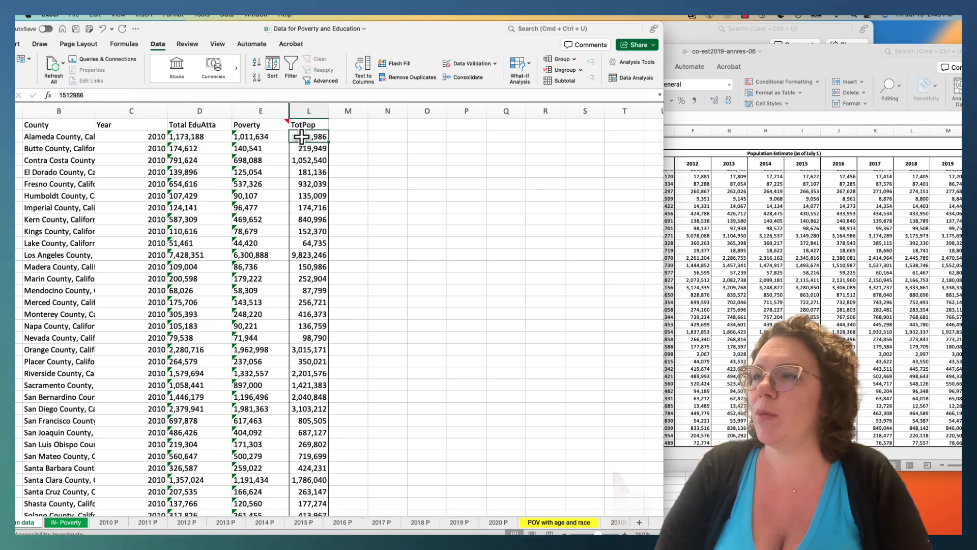
pyautogui.click(279, 136)
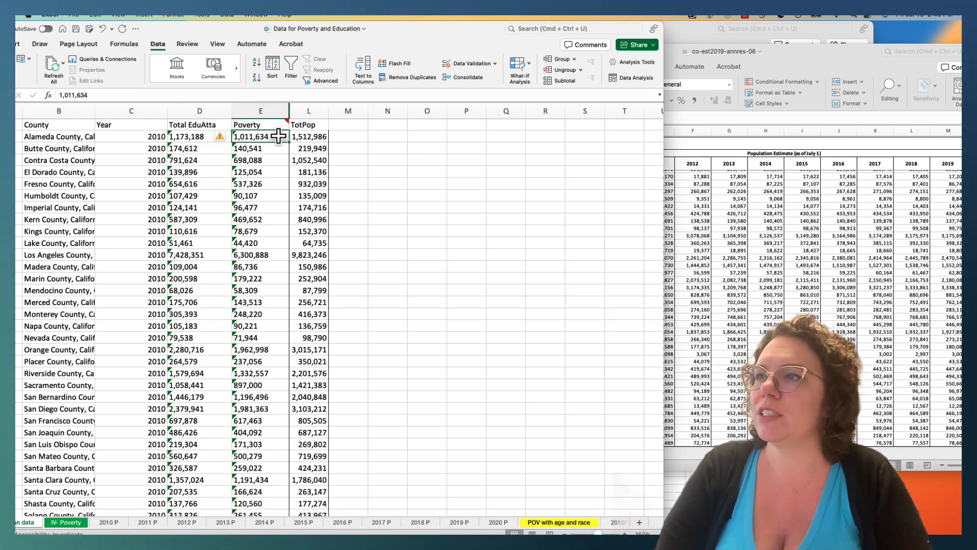
pyautogui.click(360, 136)
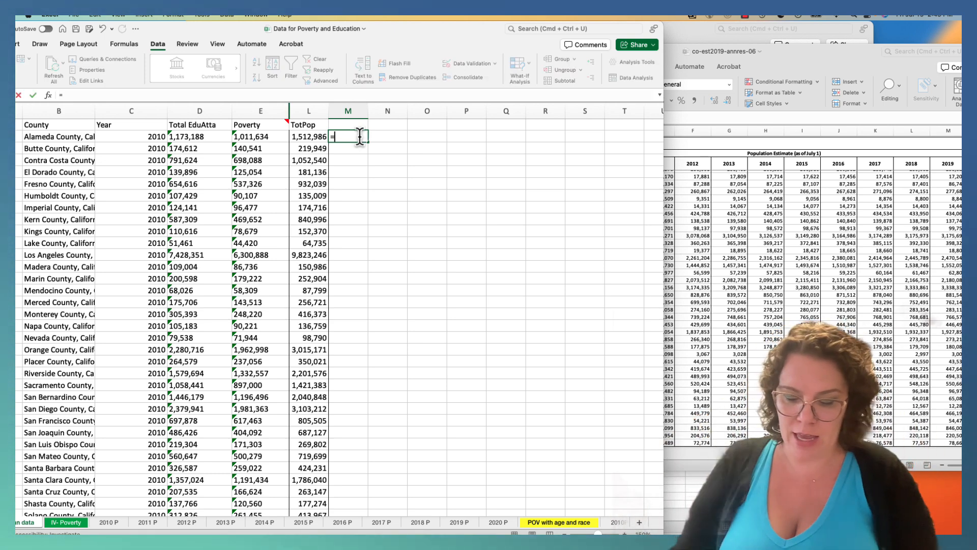
pyautogui.write('(')
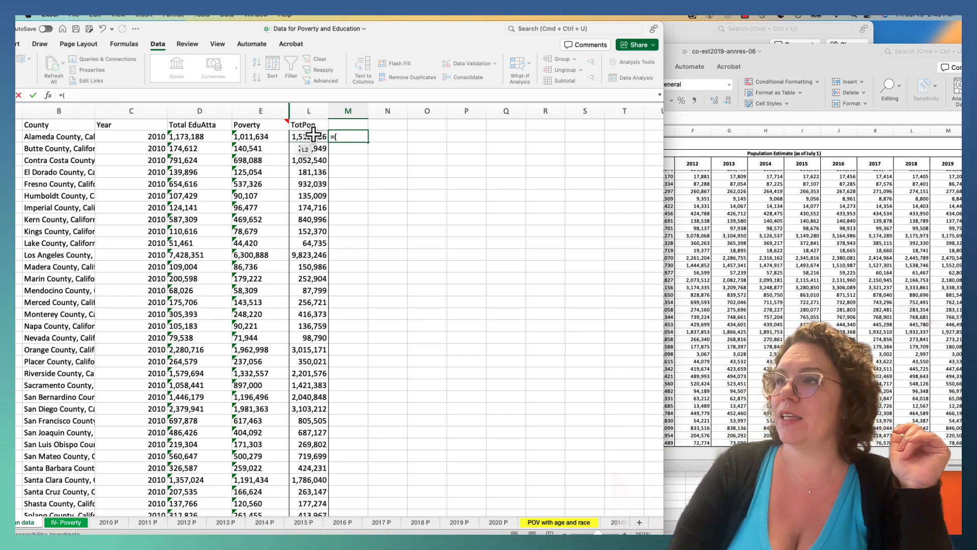
pyautogui.click(266, 136)
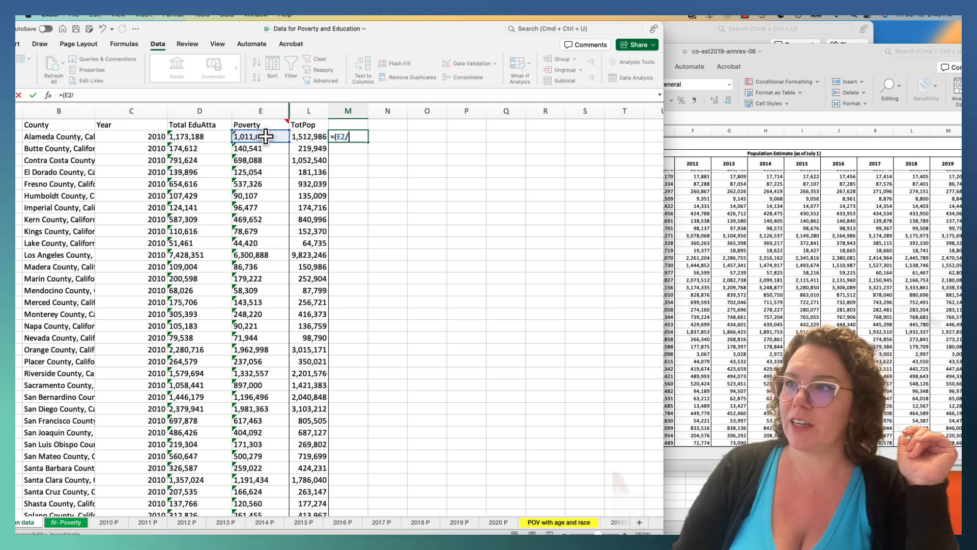
pyautogui.write('/')
pyautogui.click(309, 137)
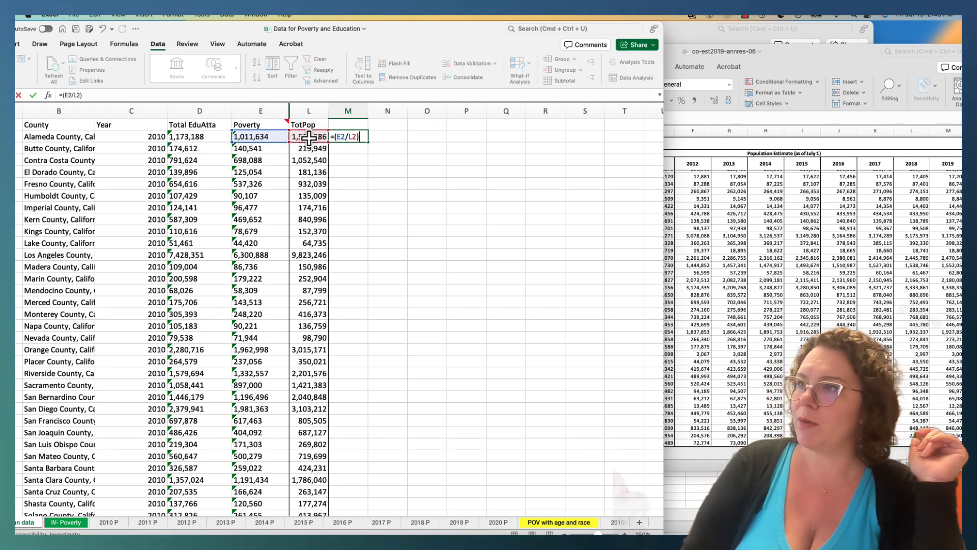
pyautogui.write(')')
pyautogui.press('Return')
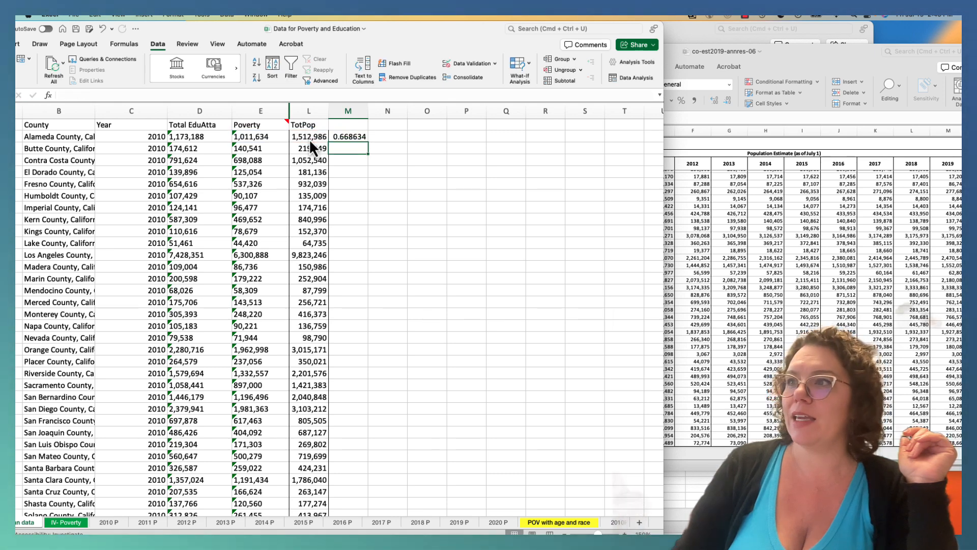
# Fill the poverty ratio formula from M2 down through the 2010 Yuba County row.
pyautogui.click(348, 137)
pyautogui.moveTo(367, 142)
pyautogui.mouseDown()
pyautogui.moveTo(368, 196)
pyautogui.moveTo(360, 138)
pyautogui.mouseUp()
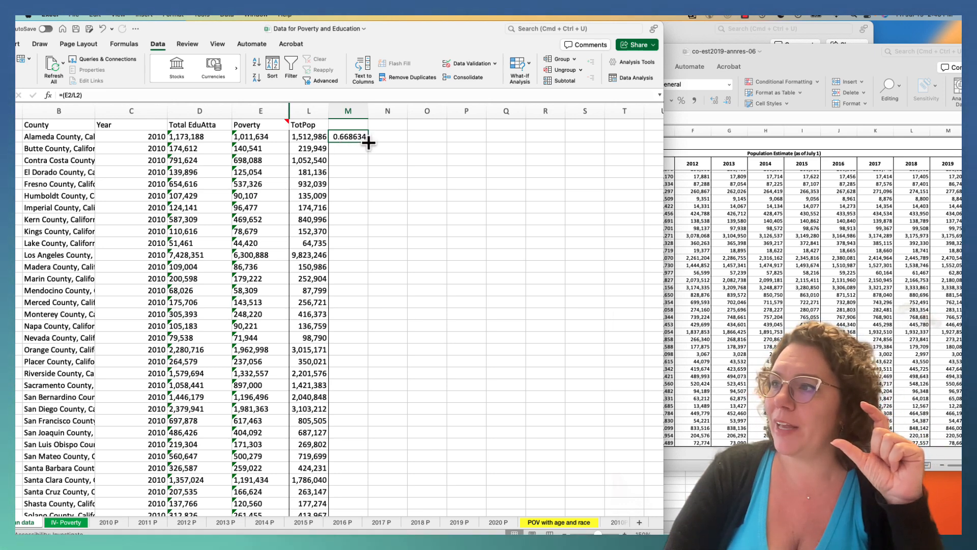
pyautogui.moveTo(366, 148); pyautogui.dragTo(362, 210)
pyautogui.scroll(-3, 343, 290)
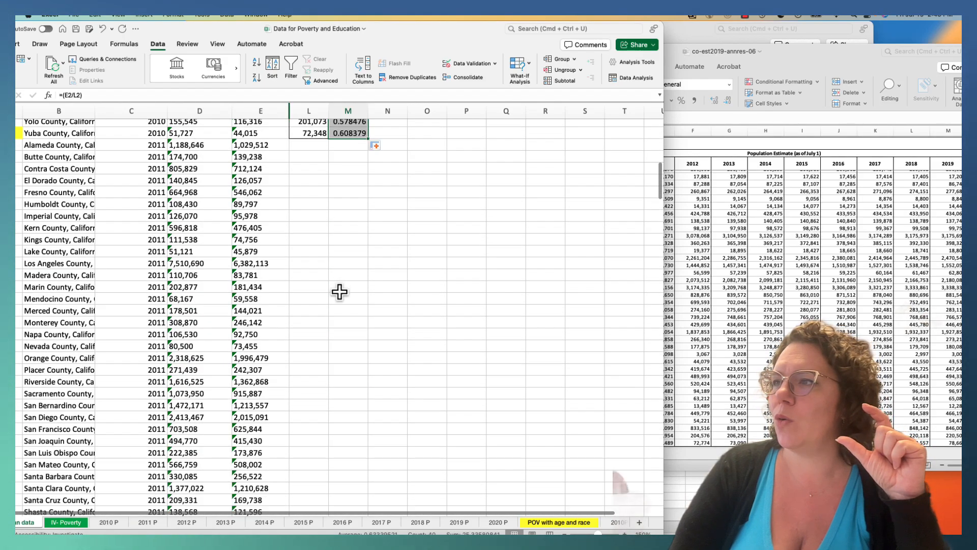
pyautogui.scroll(8, 339, 291)
pyautogui.scroll(6, 338, 290)
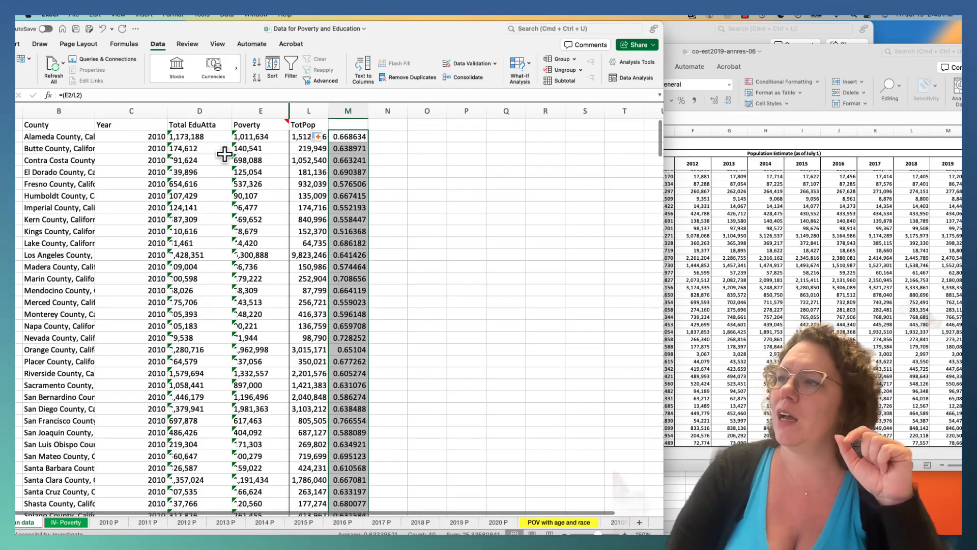
pyautogui.click(348, 137)
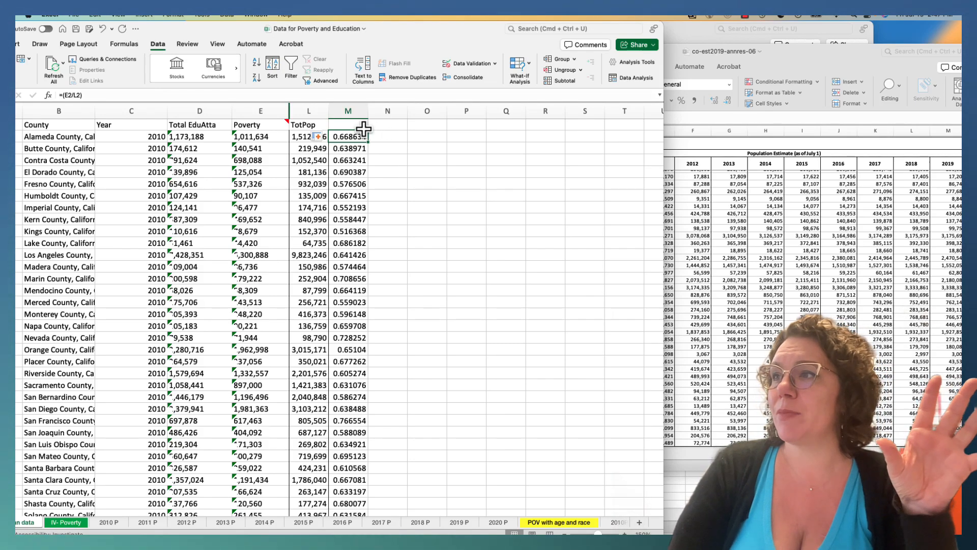
# Label cell N1 as SACDummy.
pyautogui.click(382, 129)
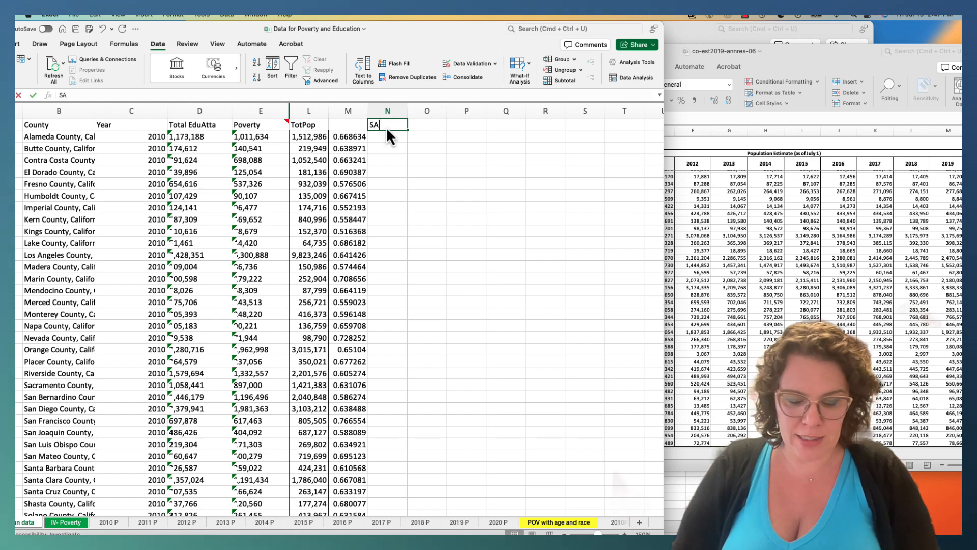
pyautogui.write('SA')
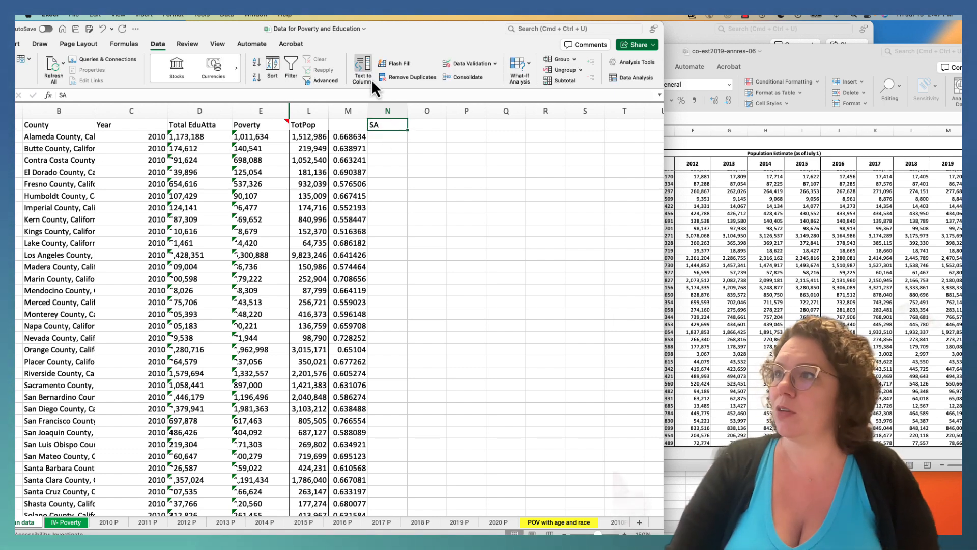
pyautogui.write('C')
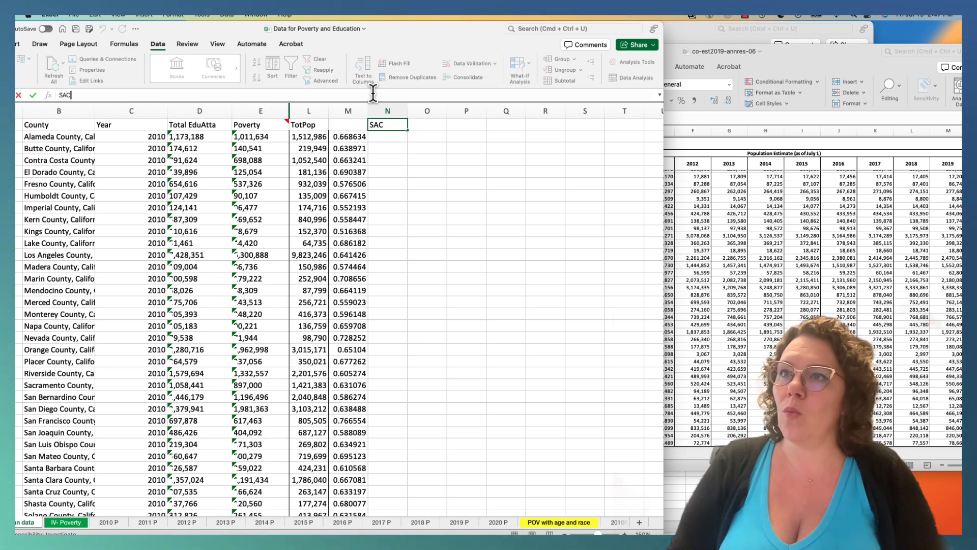
pyautogui.write('Du')
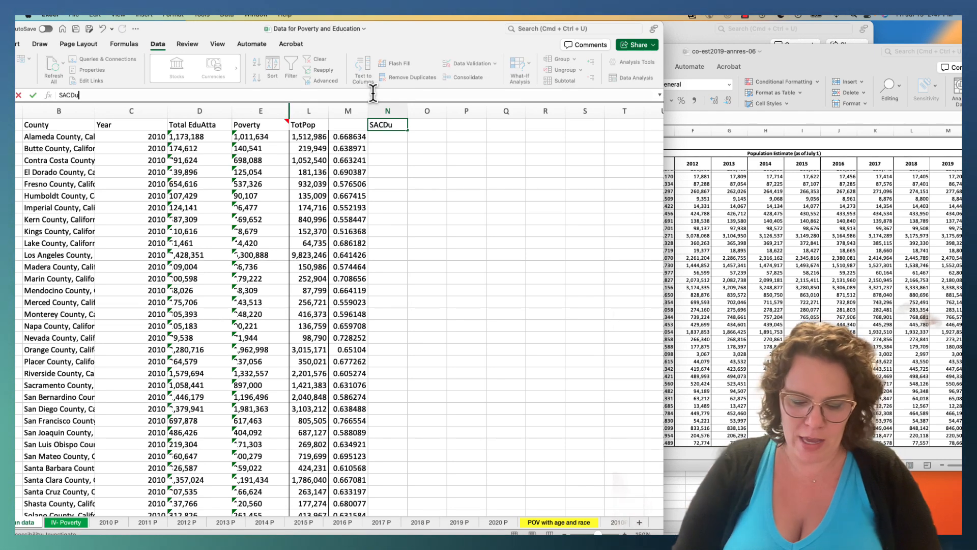
pyautogui.write('mmy7')
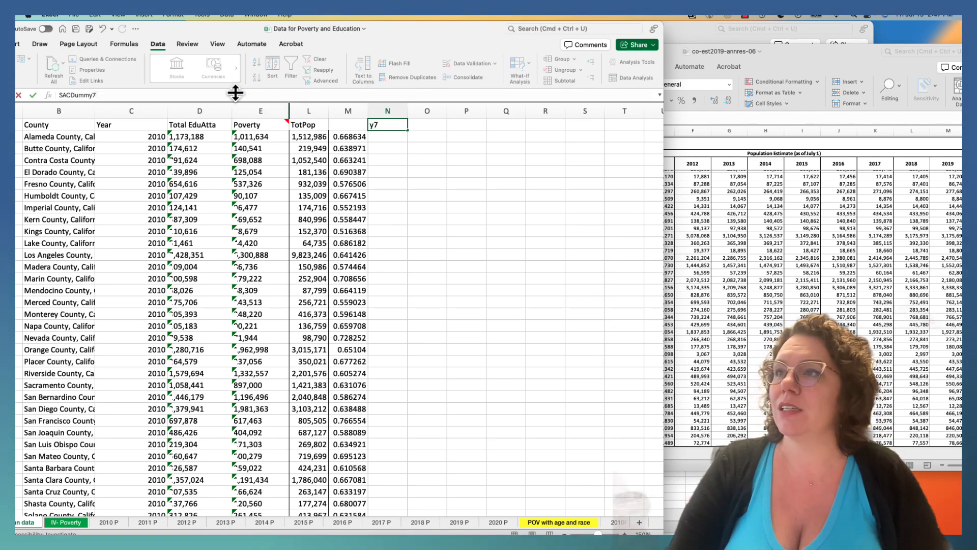
pyautogui.press('BackSpace')
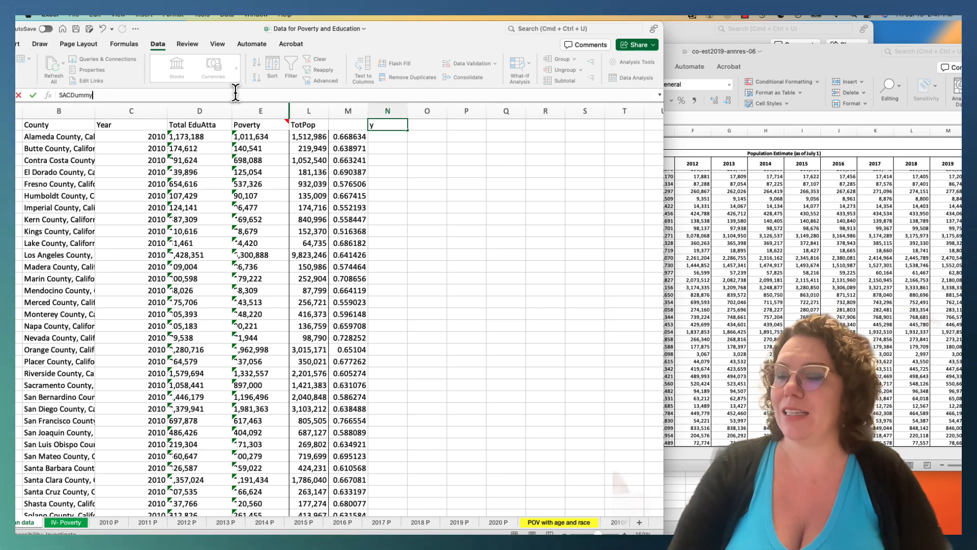
pyautogui.press('Return')
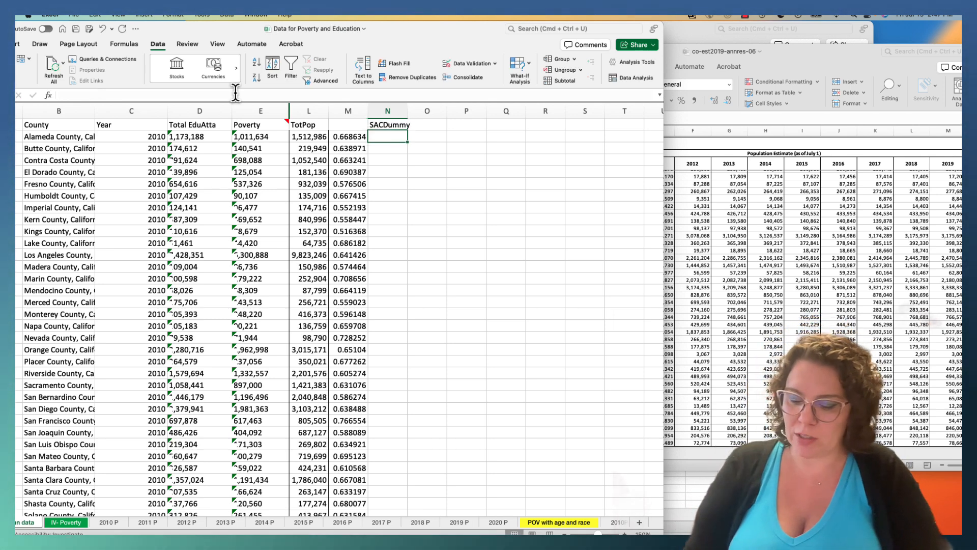
# Start an IF formula in N2 whose logical test compares B2 with a quoted text value.
pyautogui.write('=')
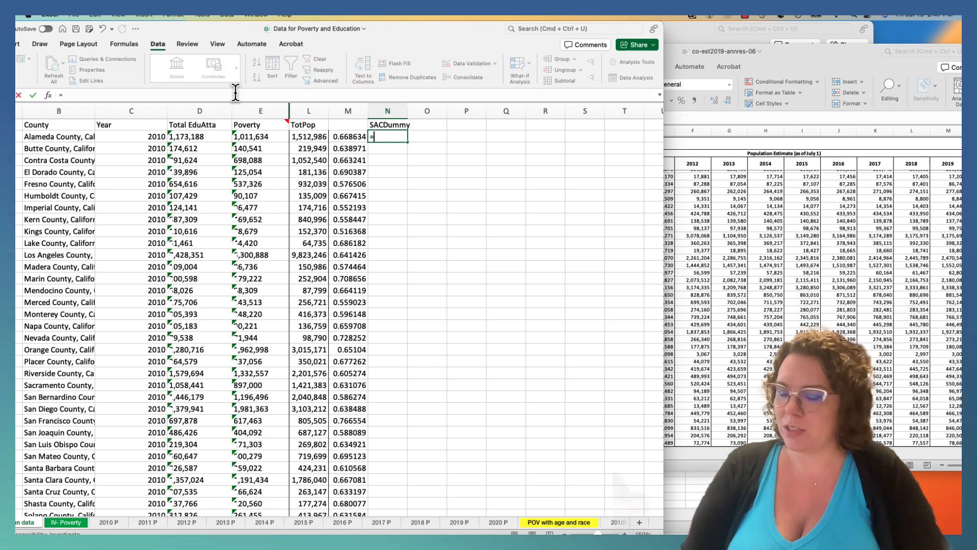
pyautogui.write('IF(')
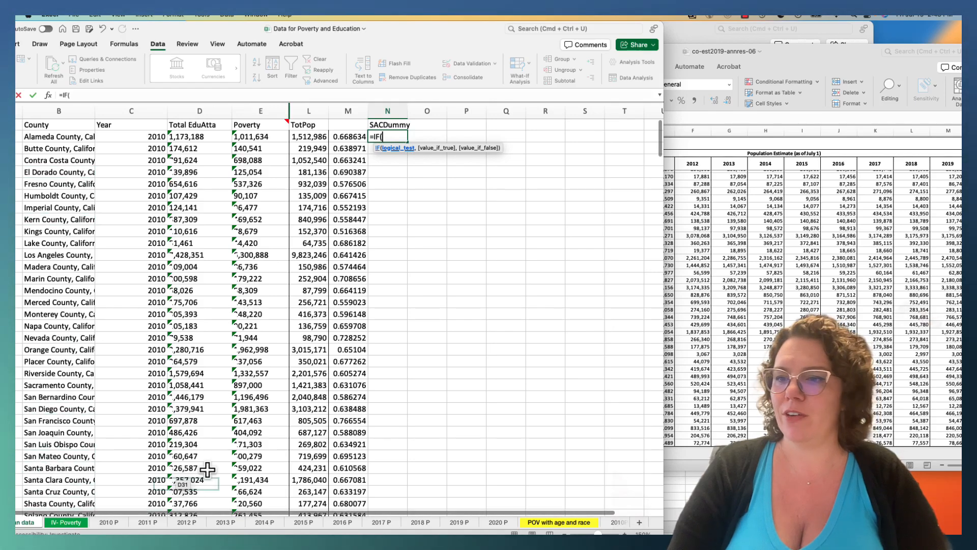
pyautogui.write('B')
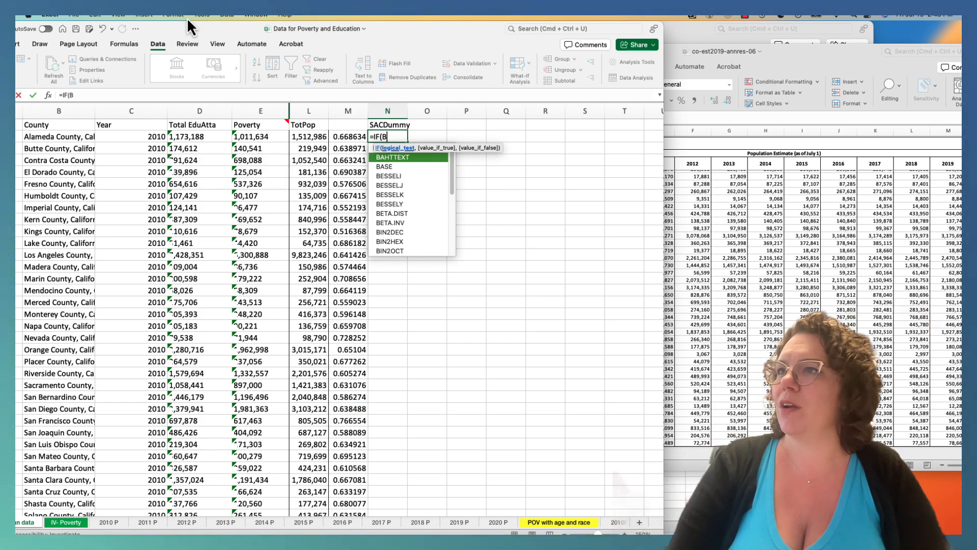
pyautogui.moveTo(155, 26); pyautogui.dragTo(251, 26)
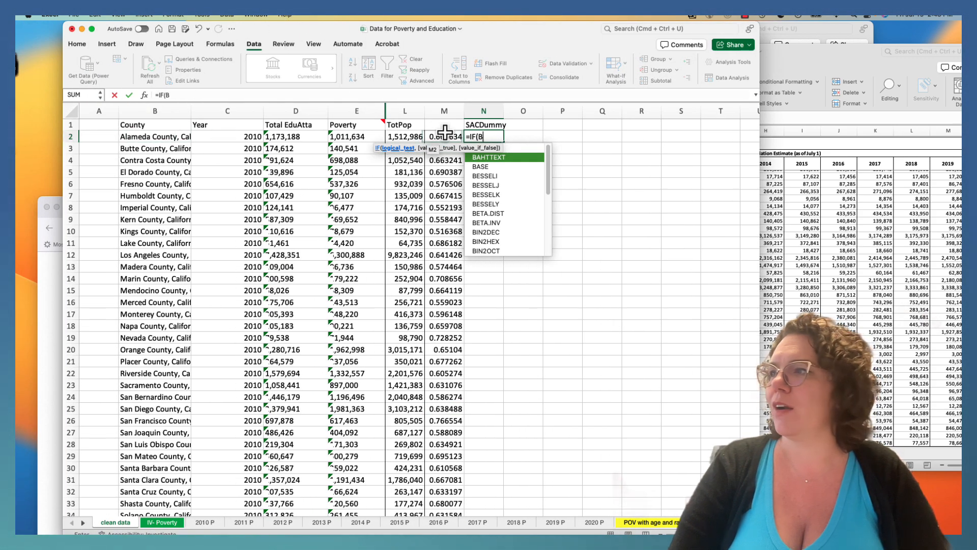
pyautogui.write('2')
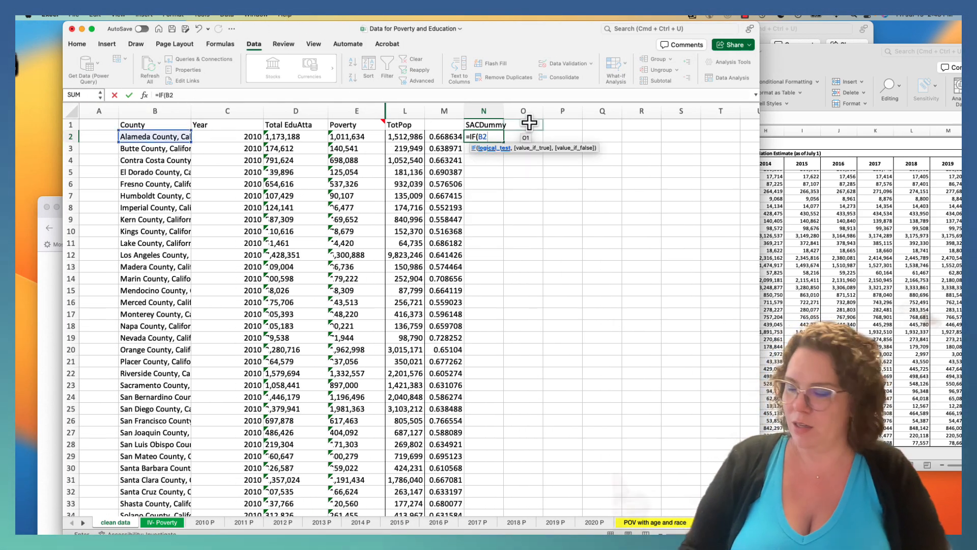
pyautogui.write('="')
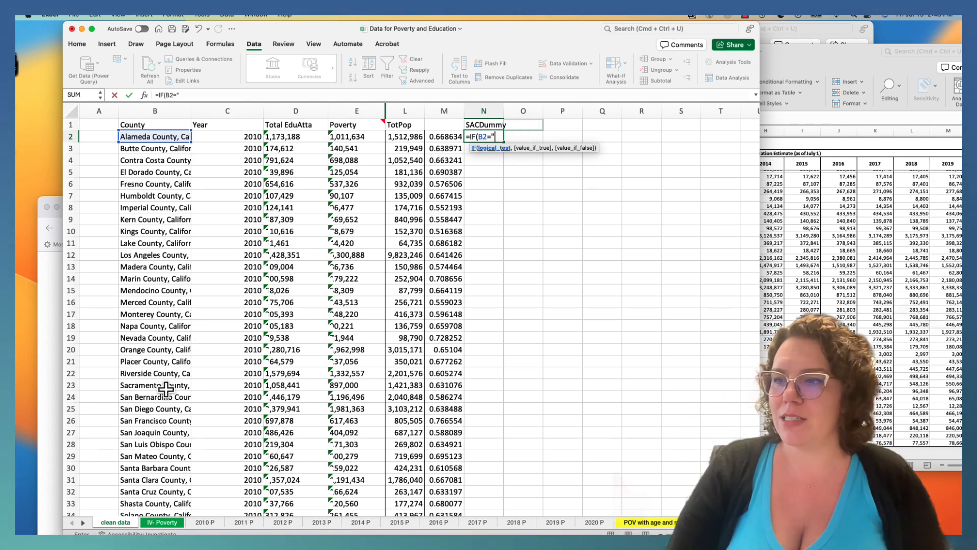
pyautogui.press('Return')
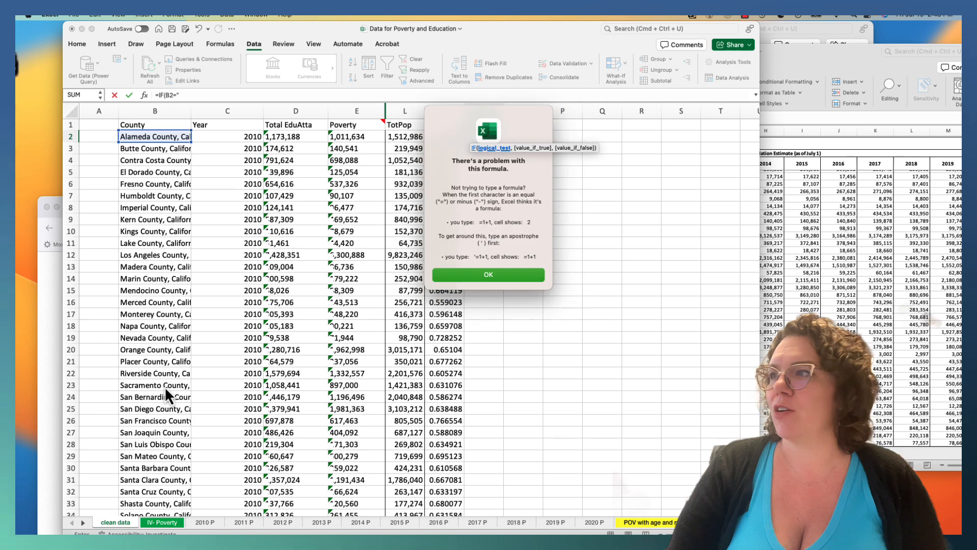
pyautogui.click(506, 276)
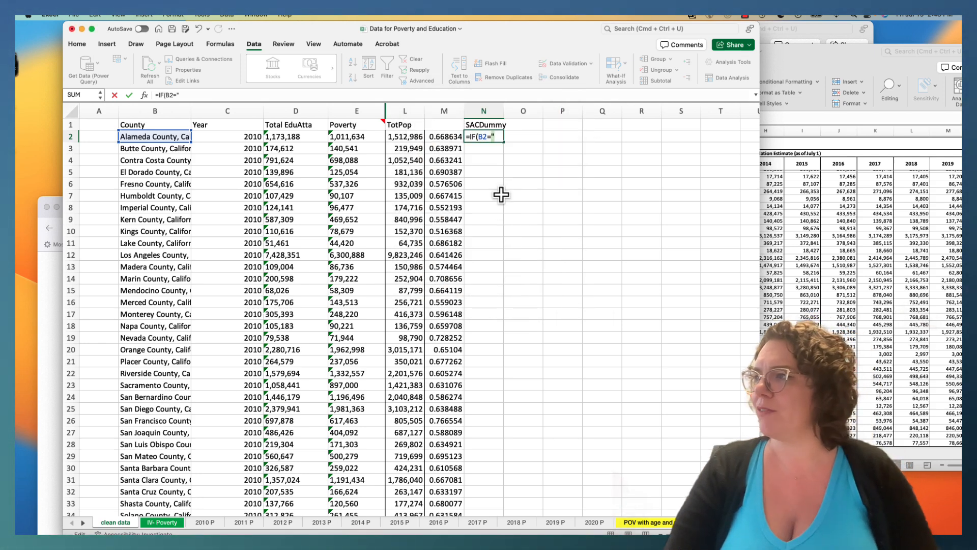
pyautogui.click(499, 136)
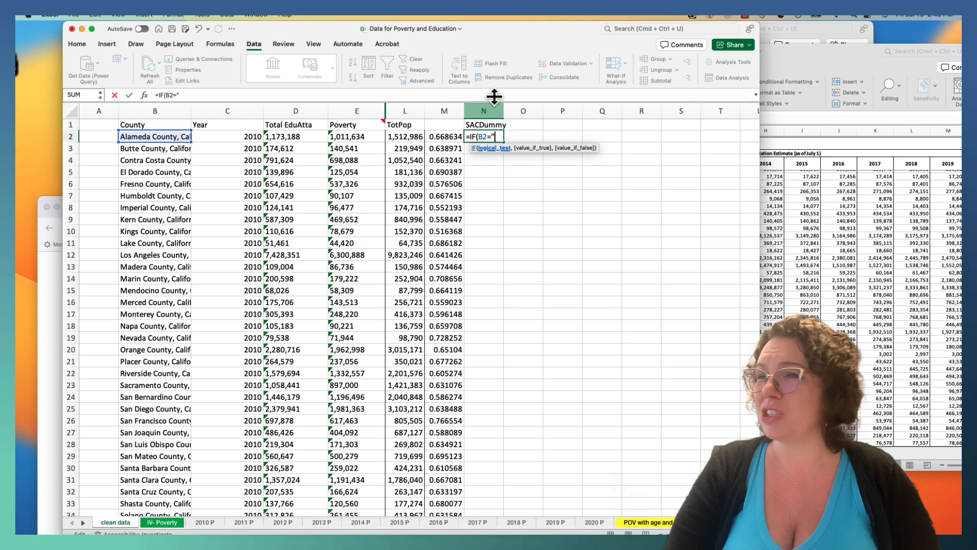
# Complete the N2 formula as =IF(B2="Sacramento County, California", 1, 0).
pyautogui.write('Sacram')
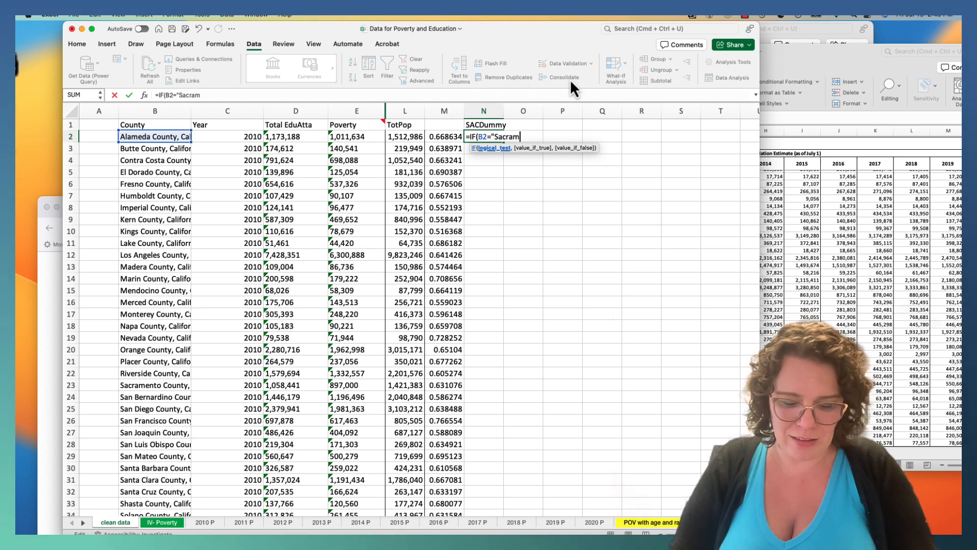
pyautogui.write('ento ')
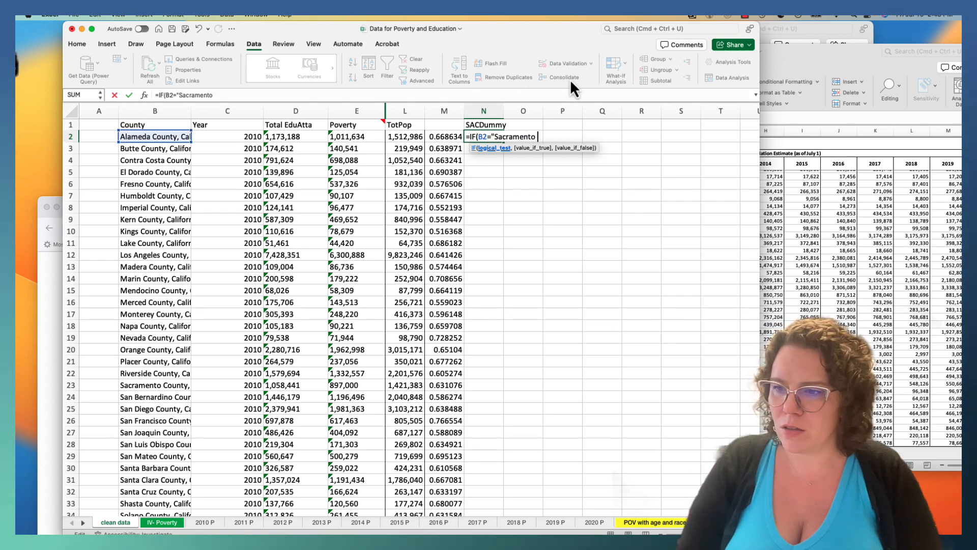
pyautogui.write('County, ')
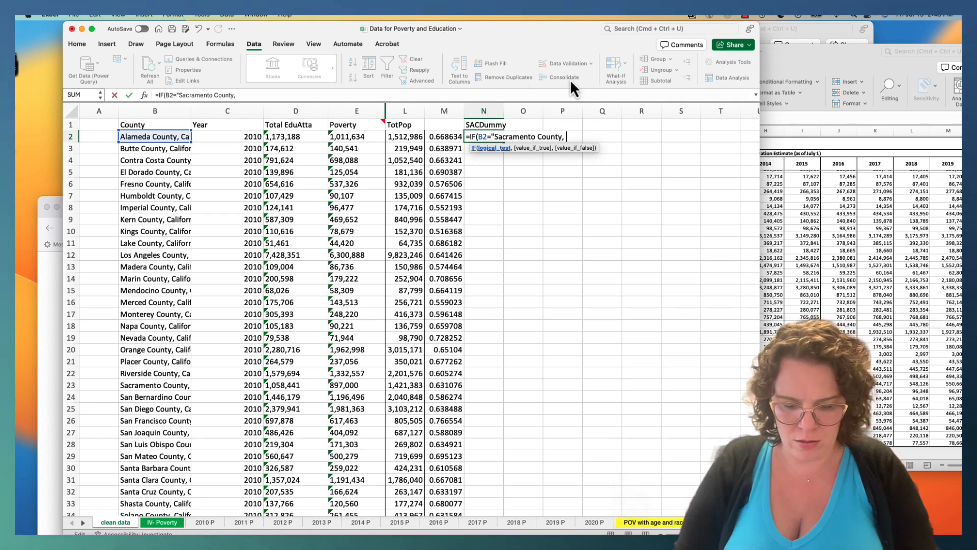
pyautogui.write('Cali')
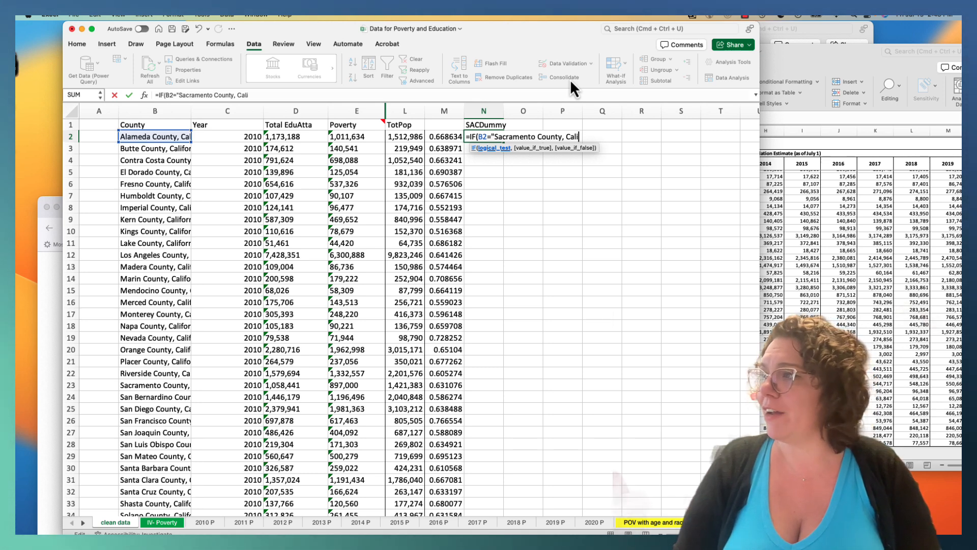
pyautogui.write('fornia')
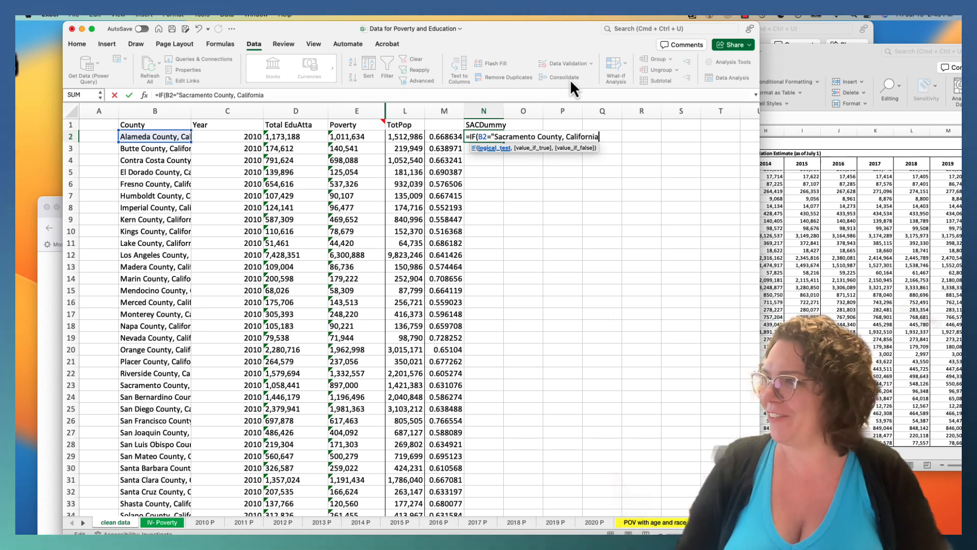
pyautogui.write('"')
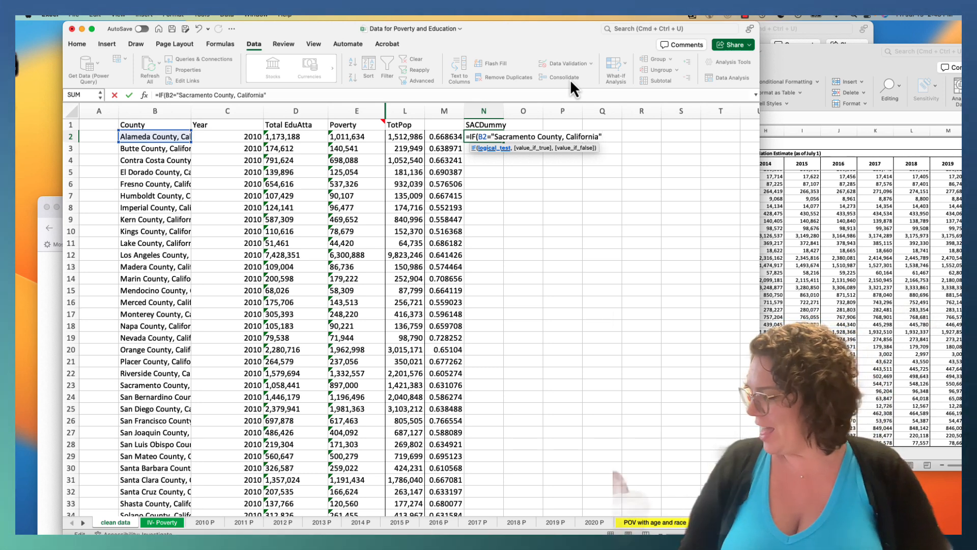
pyautogui.write(', ')
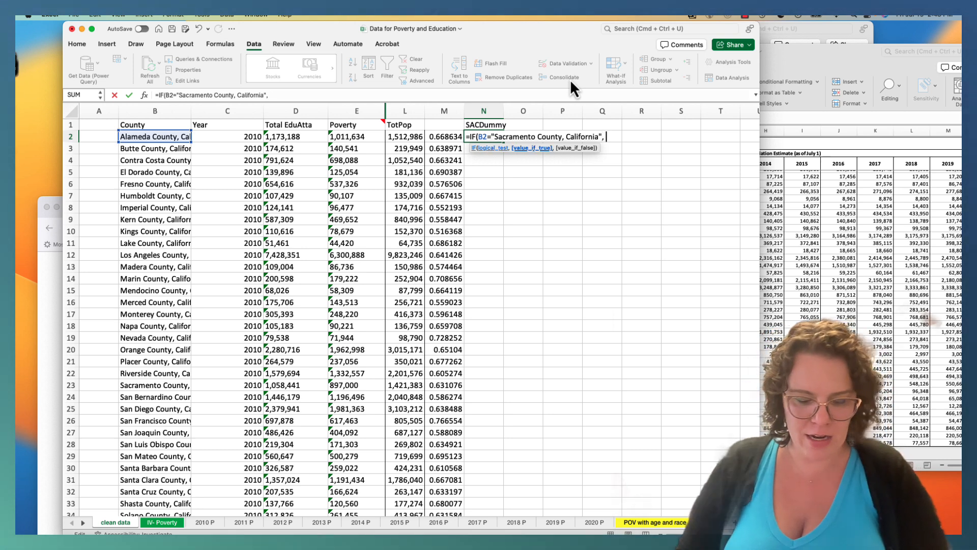
pyautogui.write('1,')
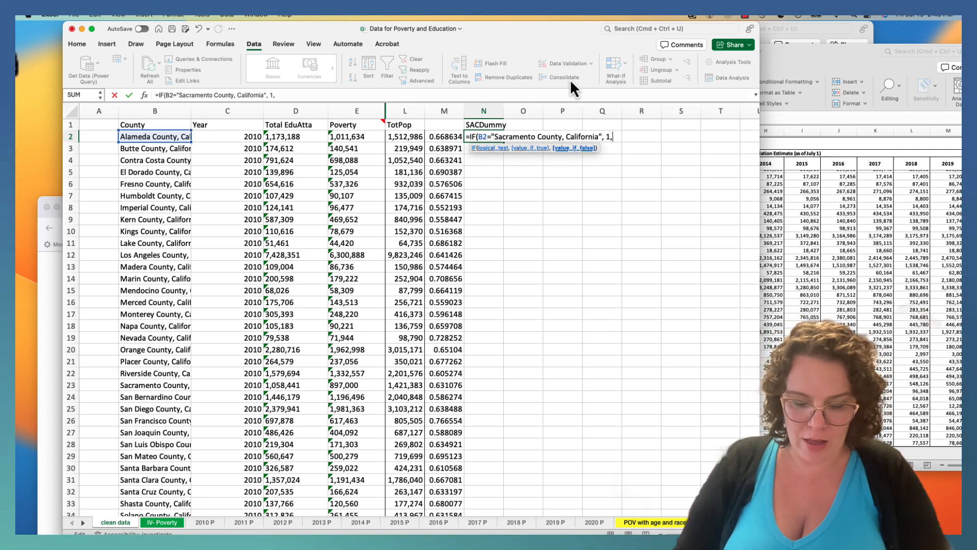
pyautogui.write(' 0')
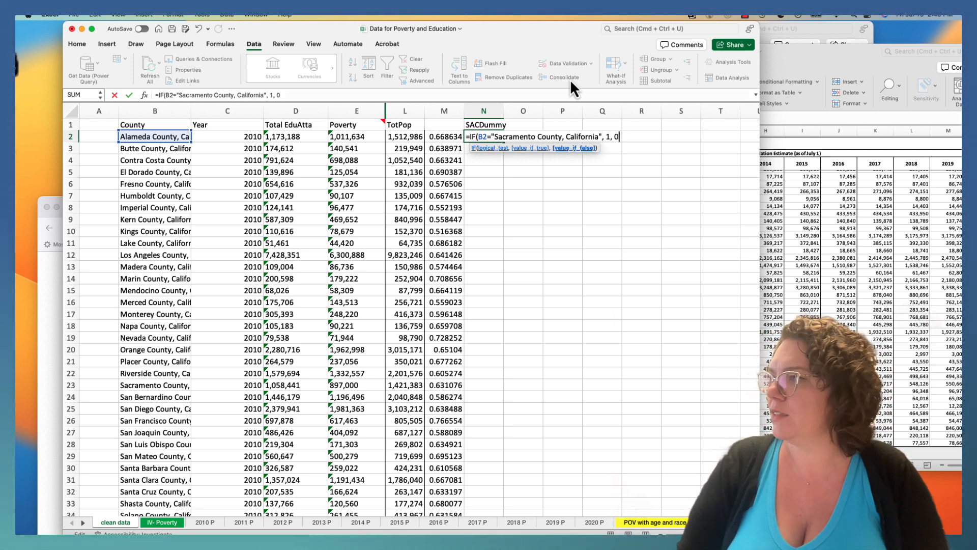
pyautogui.write(')')
pyautogui.press('Return')
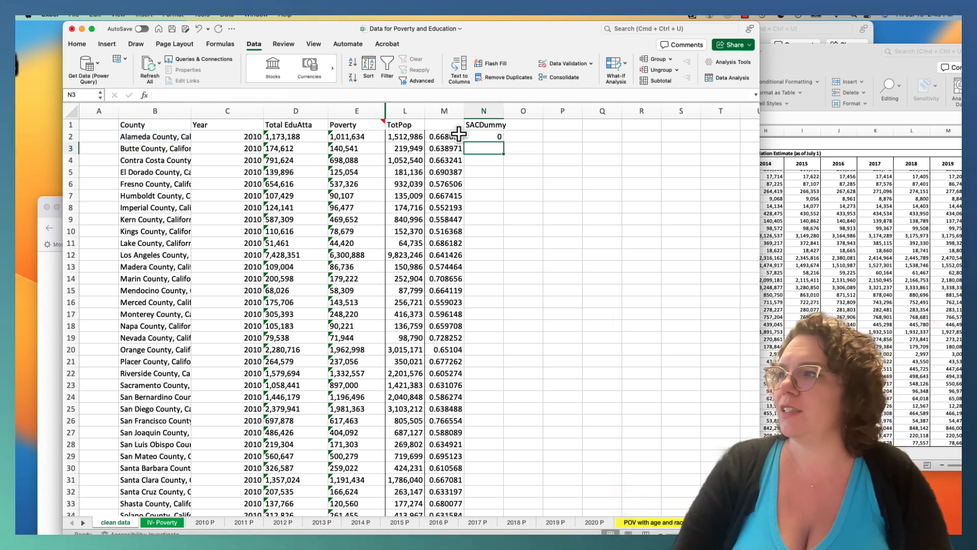
# Fill the SACDummy formula from N2 down through the 2014 Santa Clara County row, row 191.
pyautogui.click(486, 137)
pyautogui.click(133, 136)
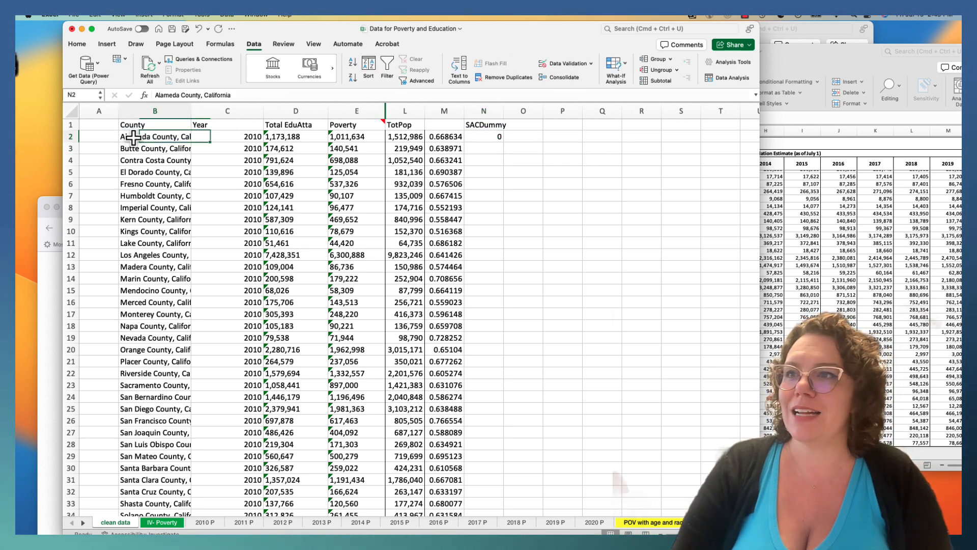
pyautogui.click(483, 135)
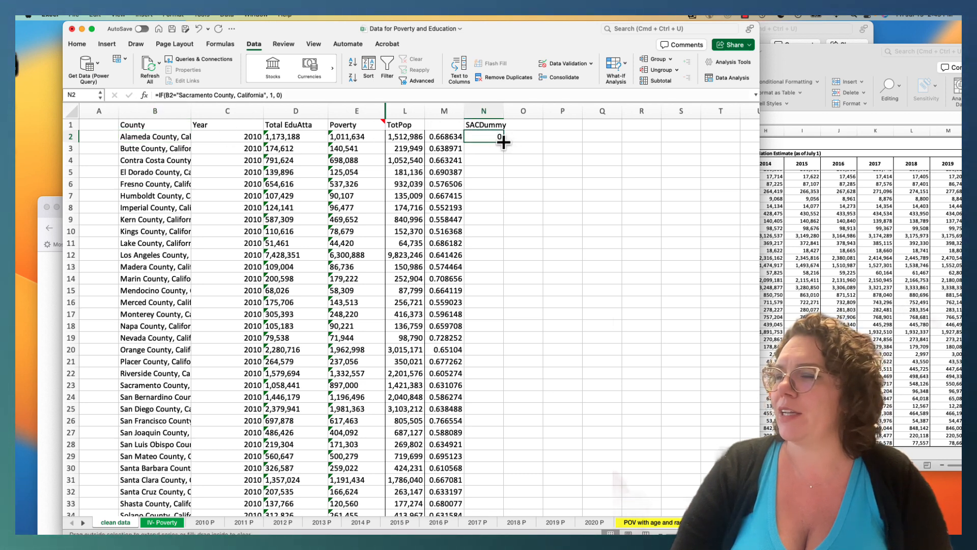
pyautogui.moveTo(479, 272); pyautogui.dragTo(485, 492)
# Check the dummy value in N183 against the 2014 Sacramento County entry and review the surrounding county rows.
pyautogui.click(475, 397)
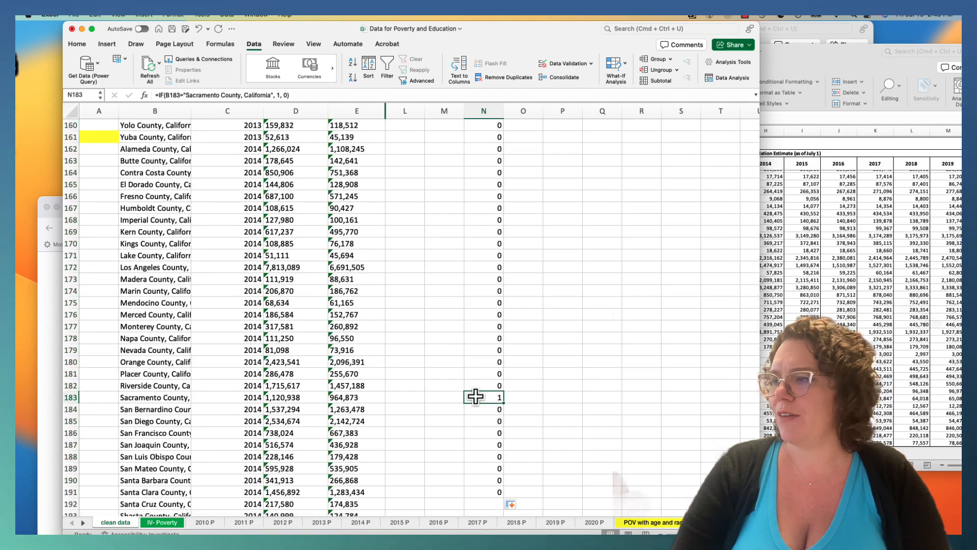
pyautogui.click(162, 396)
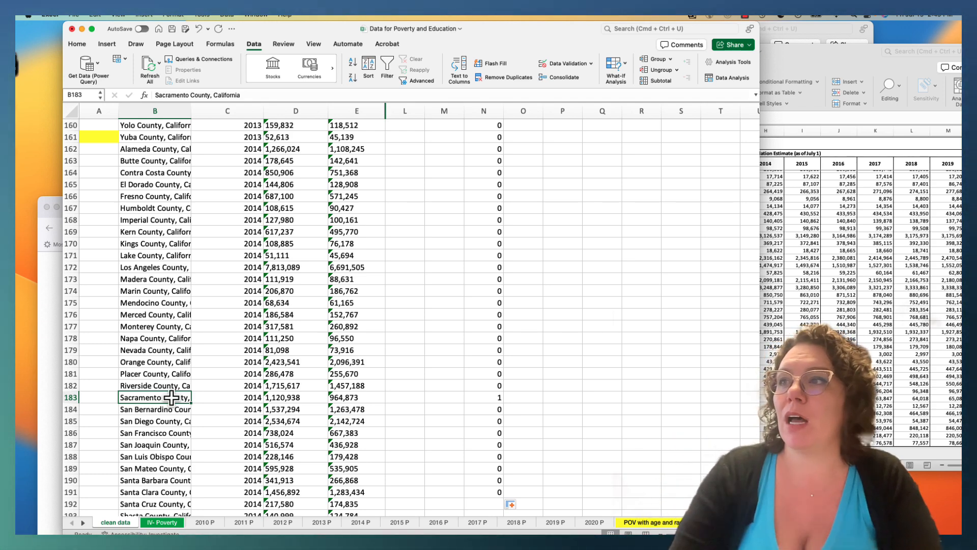
pyautogui.click(306, 149)
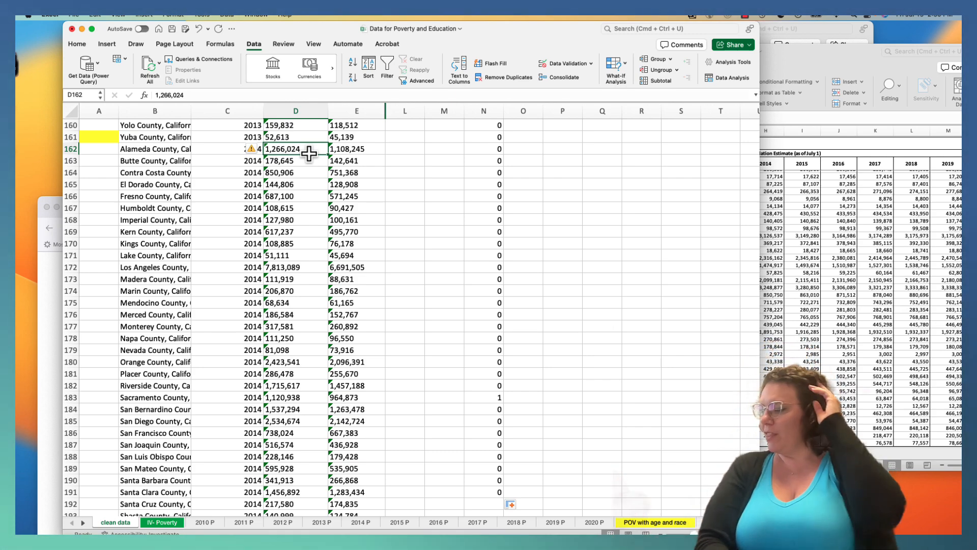
pyautogui.scroll(5, 306, 188)
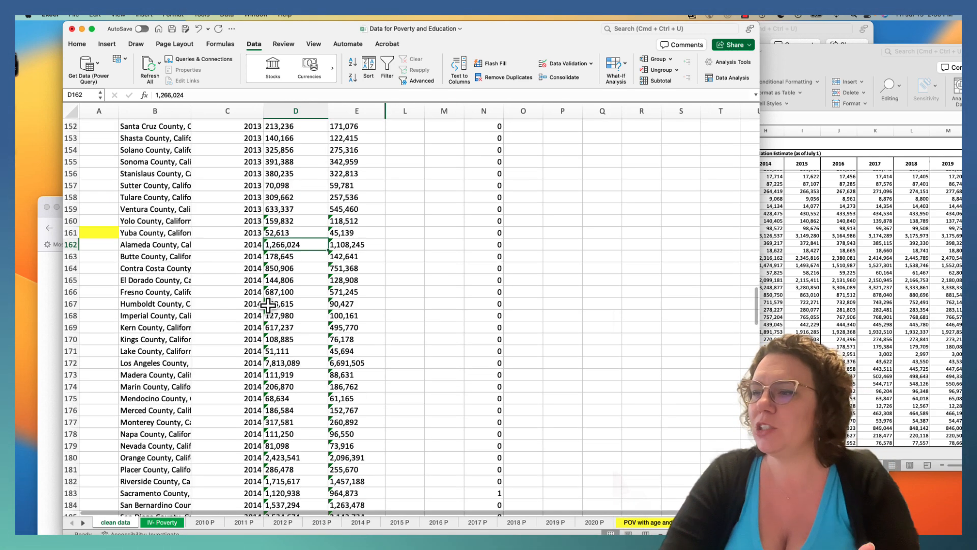
pyautogui.scroll(-8, 306, 188)
pyautogui.scroll(5, 87, 260)
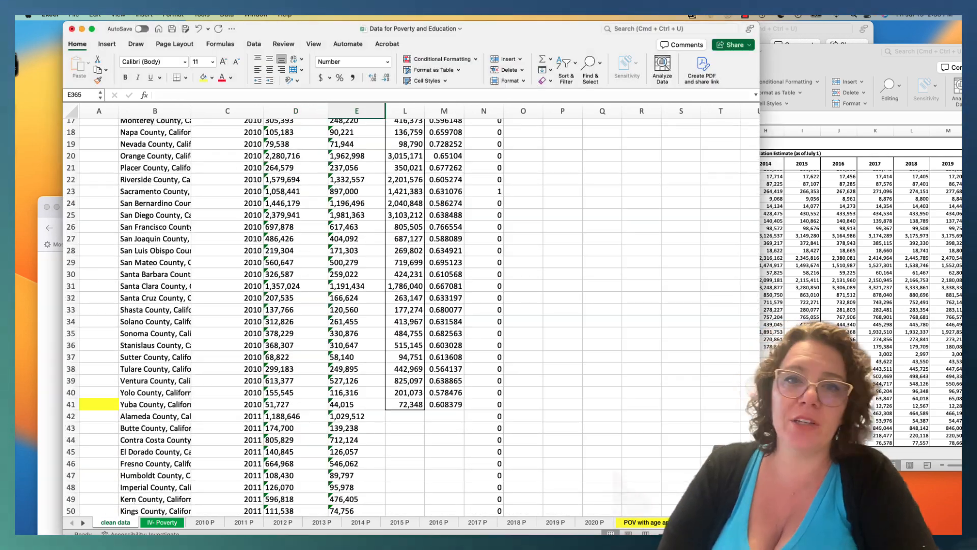
# Try to average the 2010 poverty ratios by entering =AVE(M2:M41) in M42.
pyautogui.click(449, 416)
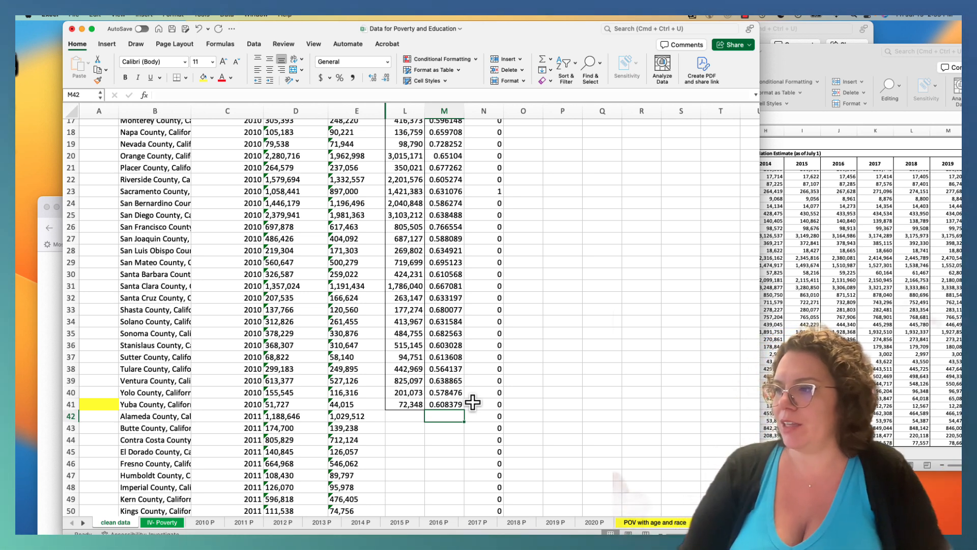
pyautogui.write('=A')
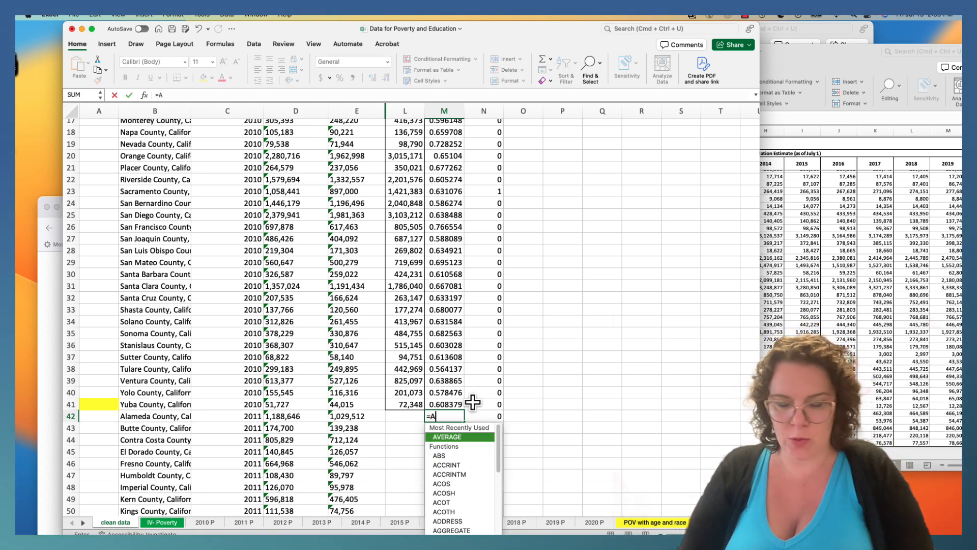
pyautogui.write('VE')
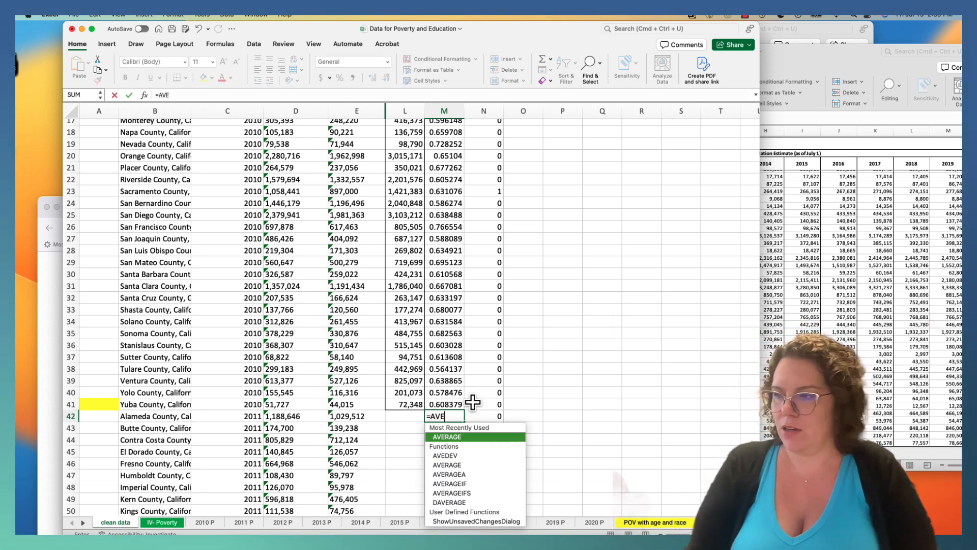
pyautogui.write('(')
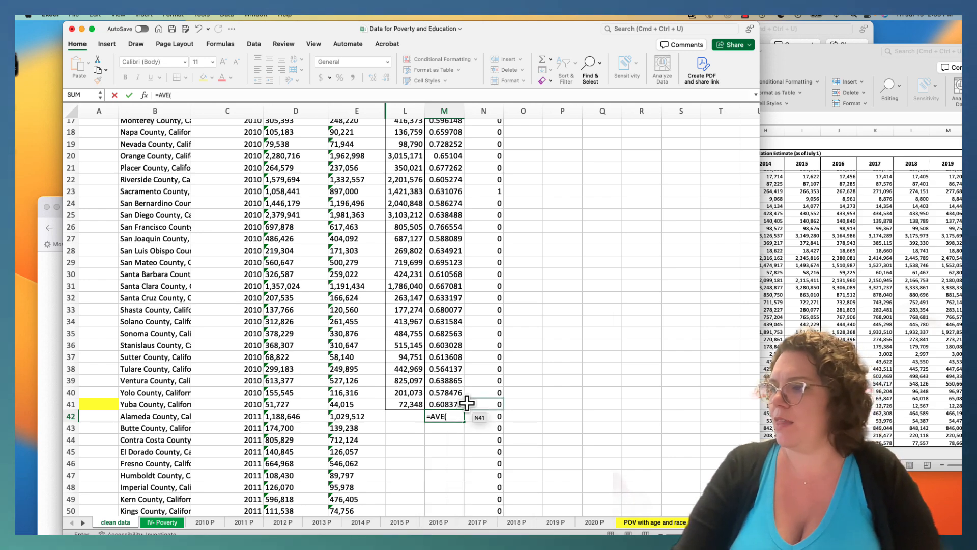
pyautogui.moveTo(445, 404); pyautogui.dragTo(447, 136)
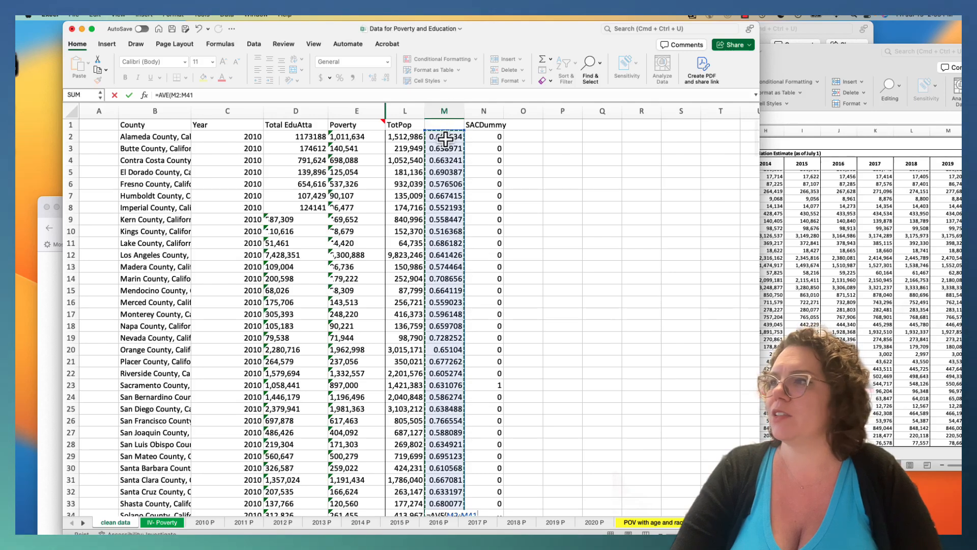
pyautogui.click(199, 94)
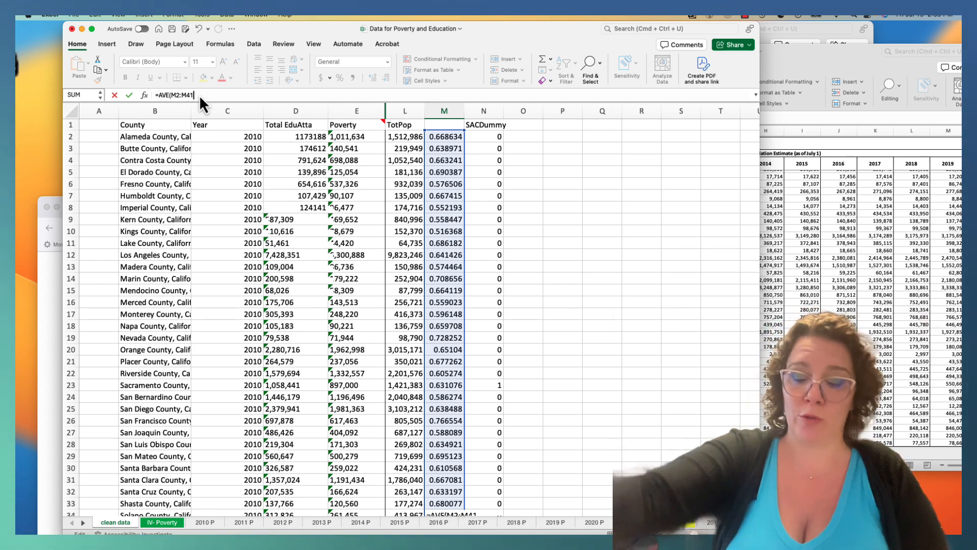
pyautogui.press('Return')
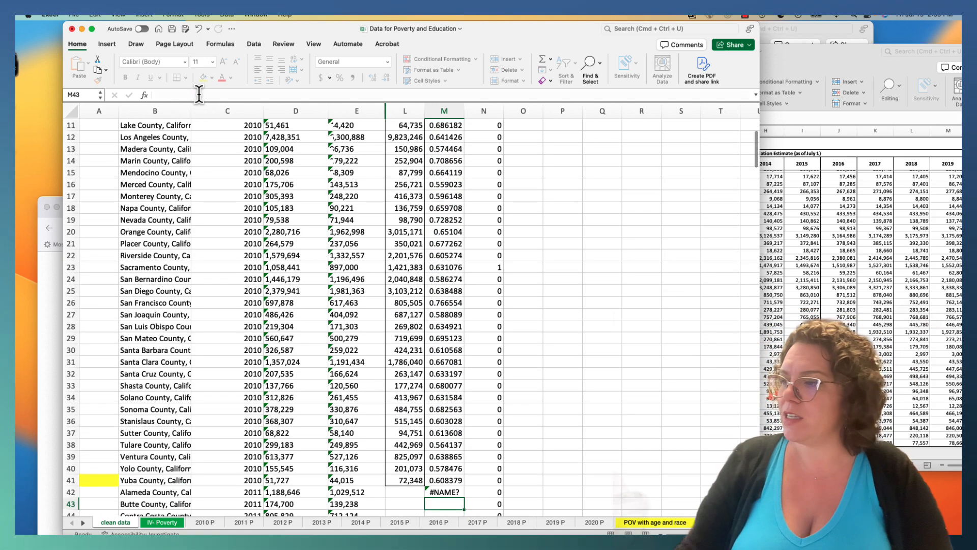
# Correct the formula in M42 to =AVERAGE(M2:M41) to average the 2010 poverty ratios, and reselect the cell to check it.
pyautogui.click(444, 492)
pyautogui.doubleClick(446, 492)
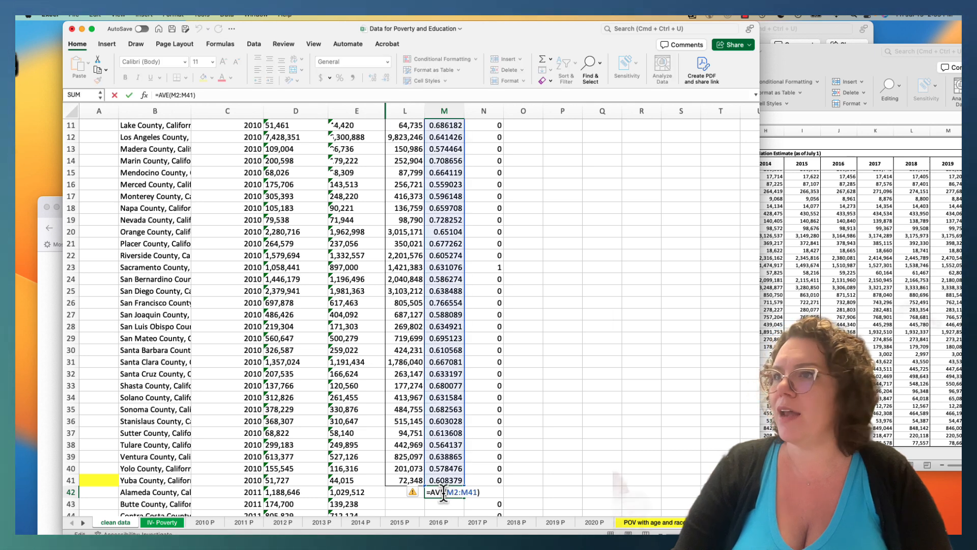
pyautogui.click(414, 491)
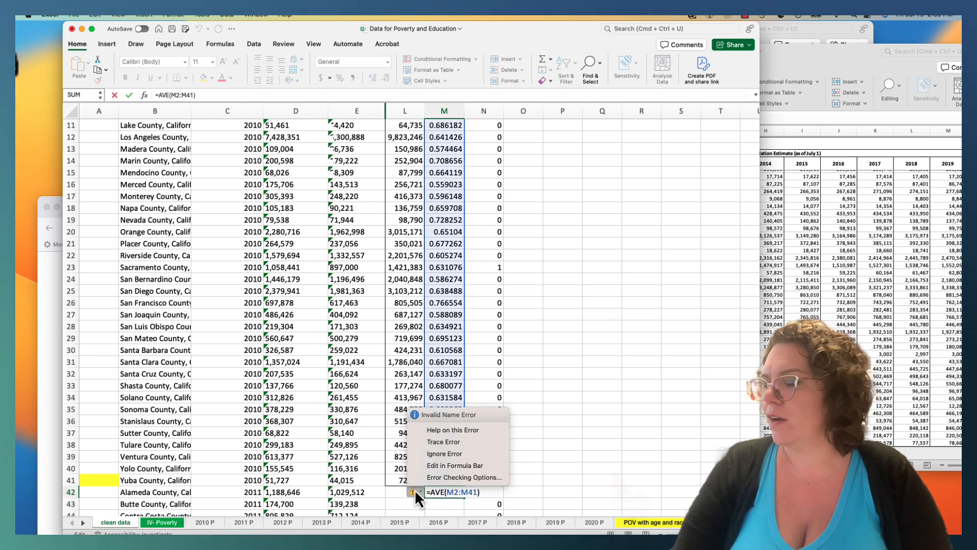
pyautogui.click(441, 493)
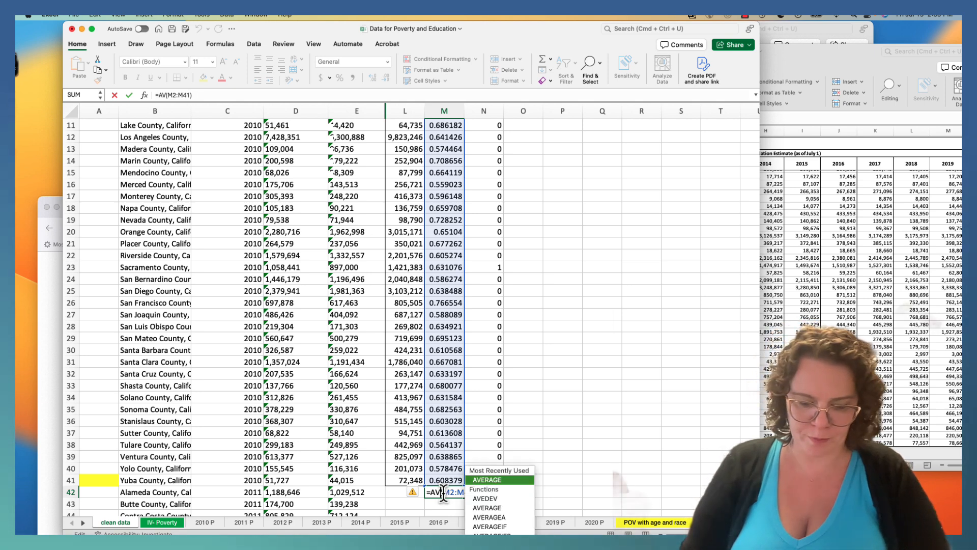
pyautogui.write('G')
pyautogui.press('Return')
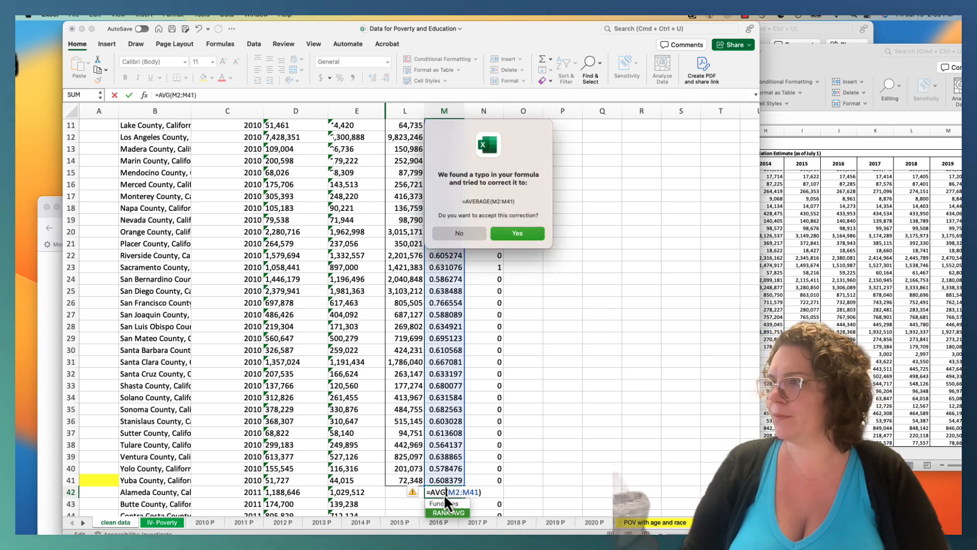
pyautogui.press('Return')
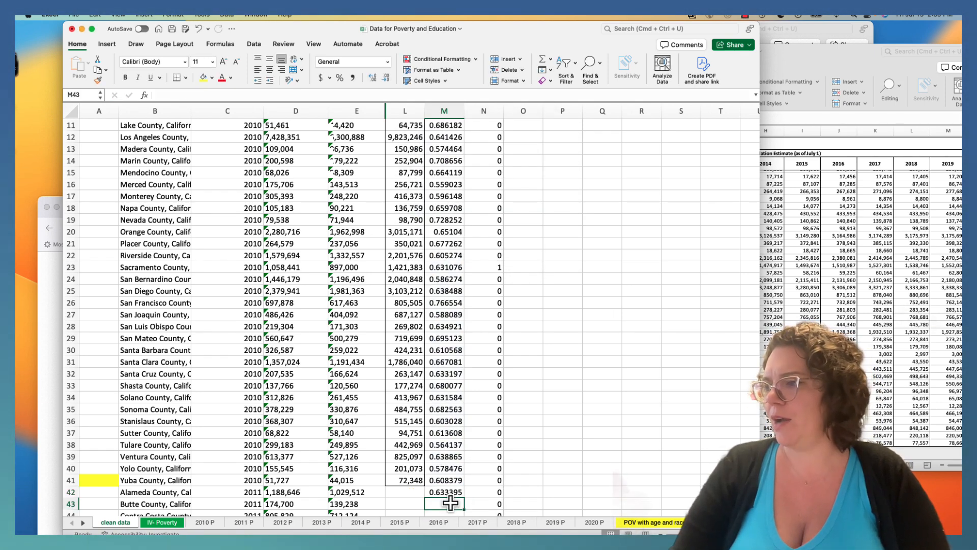
pyautogui.click(448, 493)
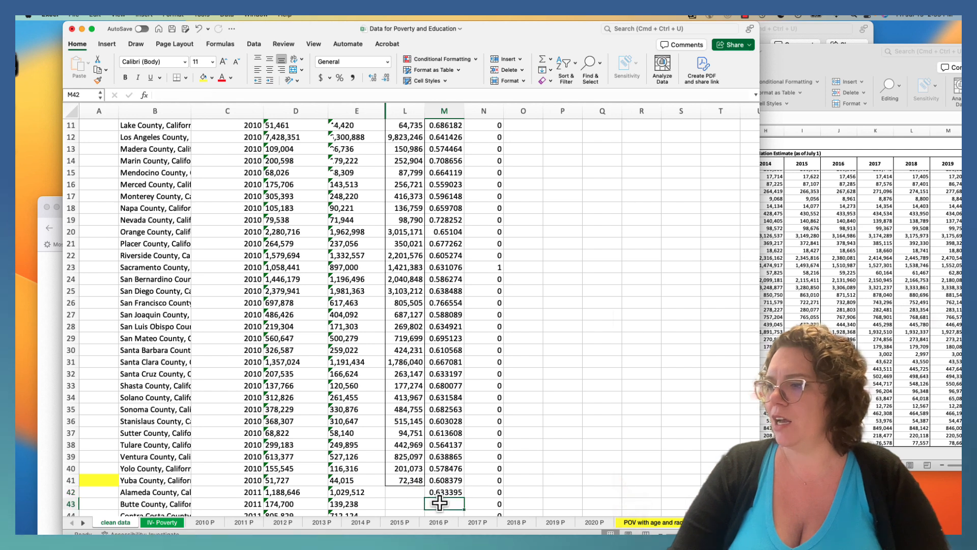
pyautogui.press('Down')
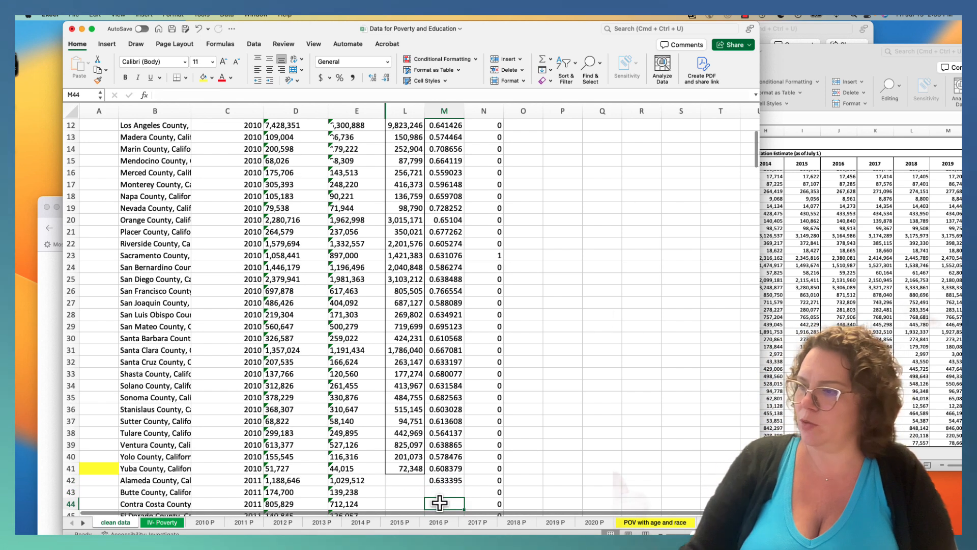
pyautogui.click(440, 481)
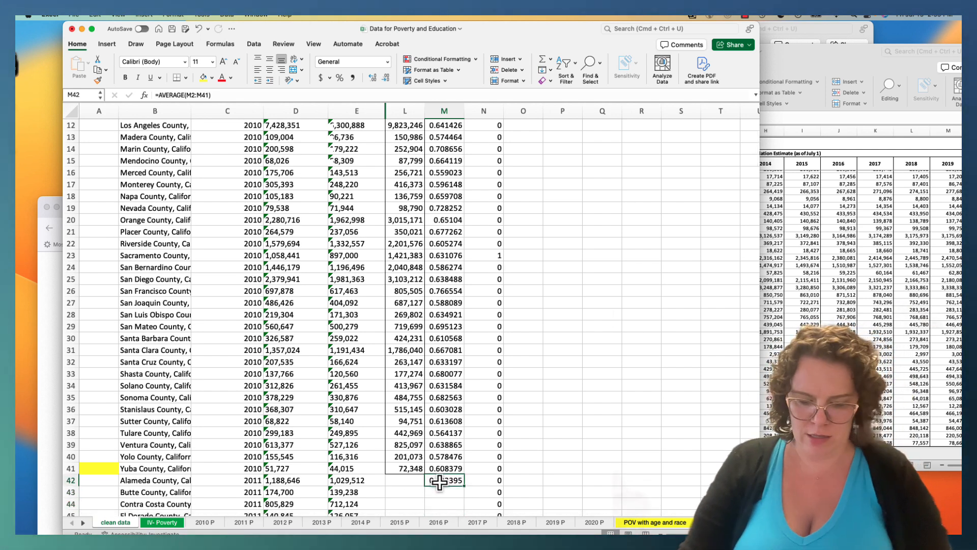
# Calculate the standard deviation of the 2010 poverty ratios in M43 with =(STDEV(M2:M41)).
pyautogui.click(435, 492)
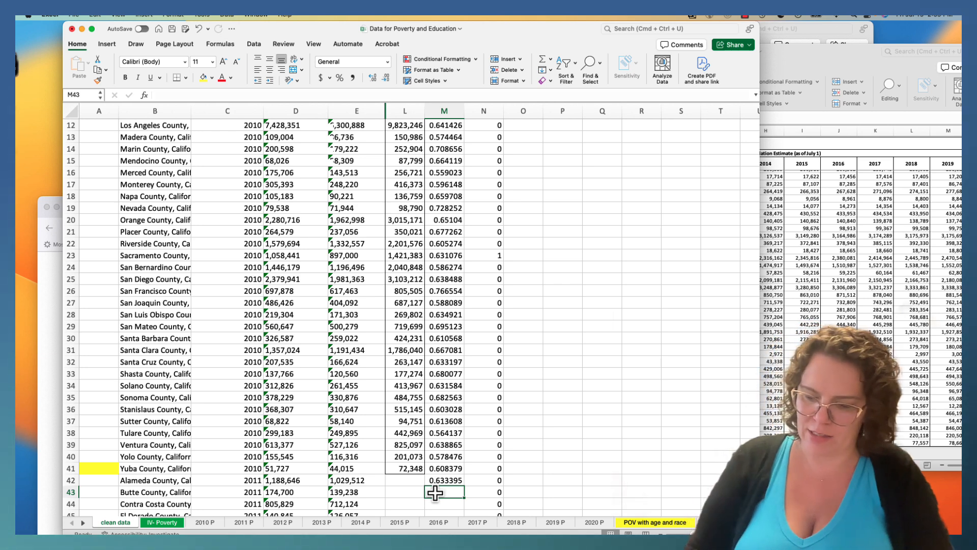
pyautogui.write('=(')
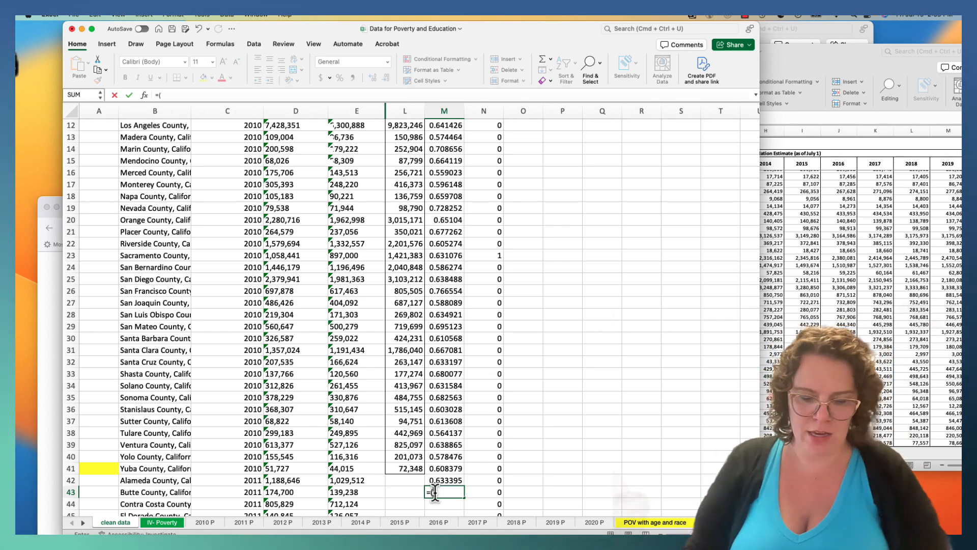
pyautogui.write('STDE')
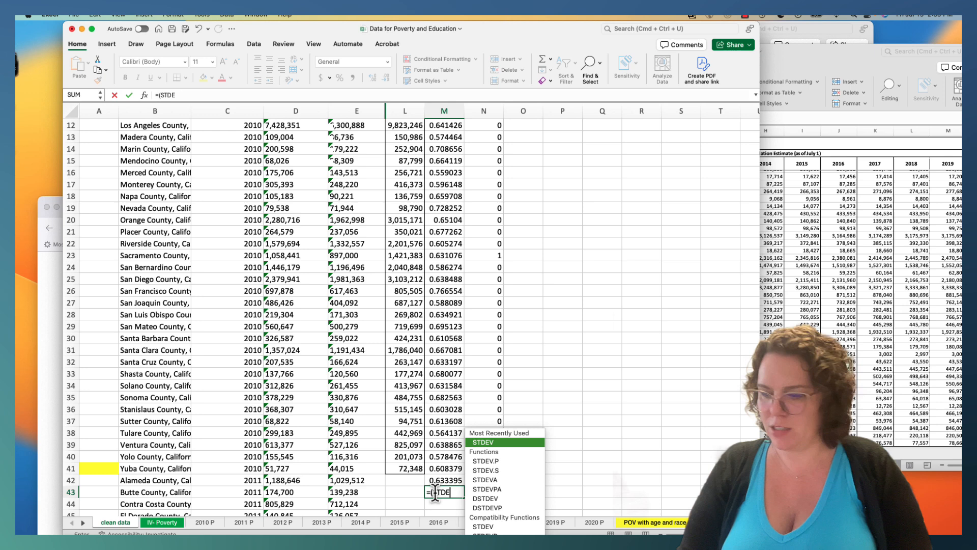
pyautogui.write('V(')
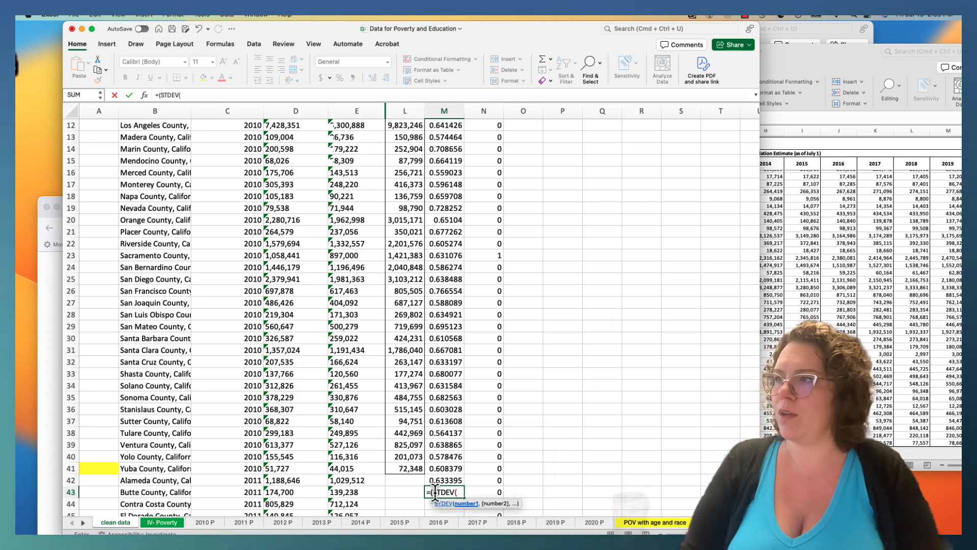
pyautogui.write('M')
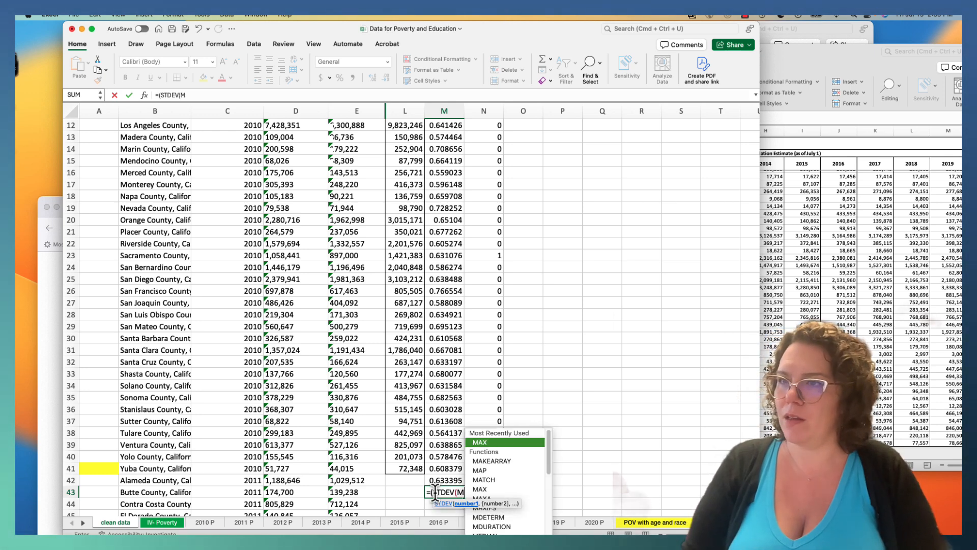
pyautogui.write('2:')
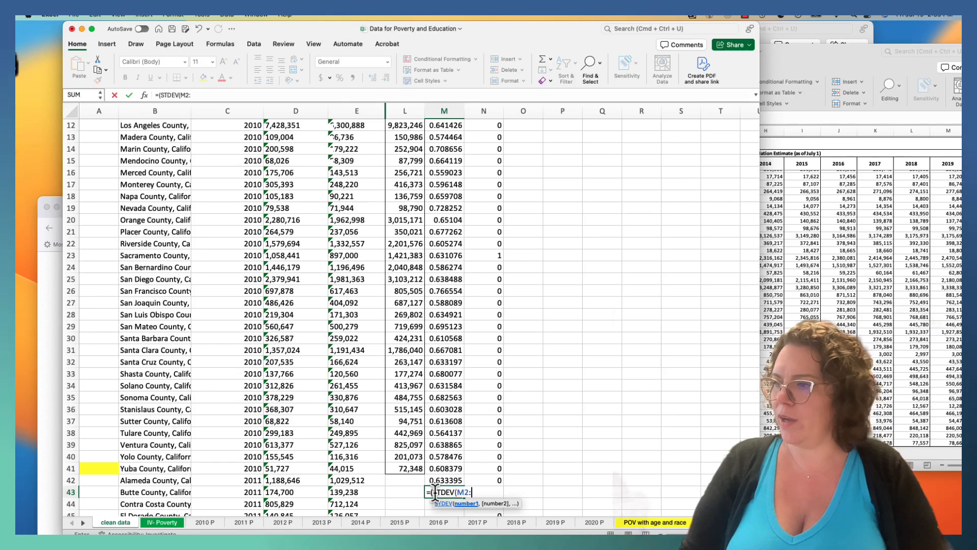
pyautogui.write('M')
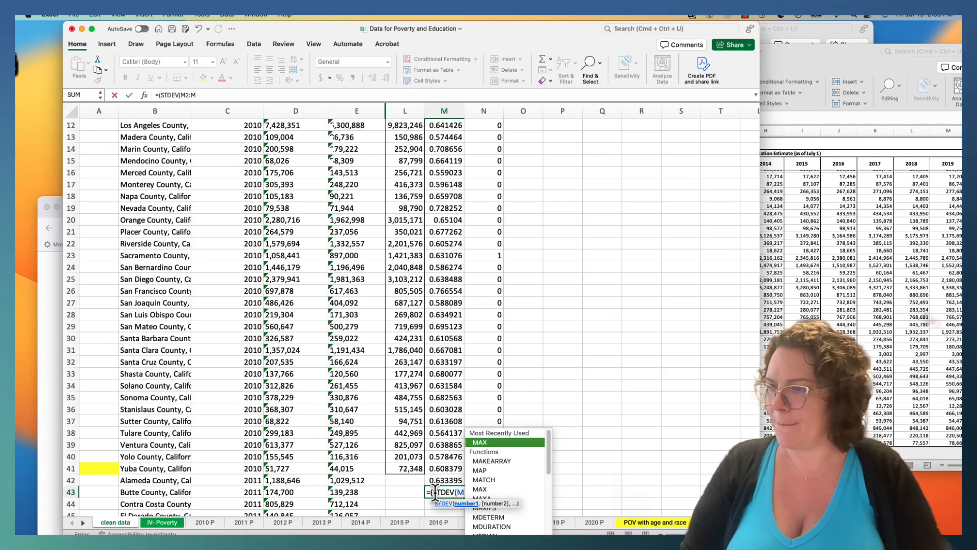
pyautogui.write('41)')
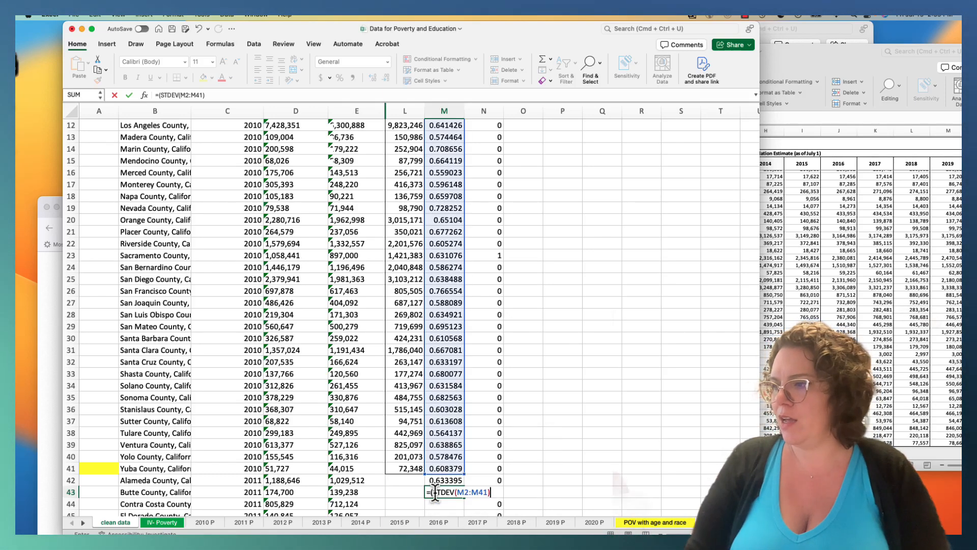
pyautogui.press('Return')
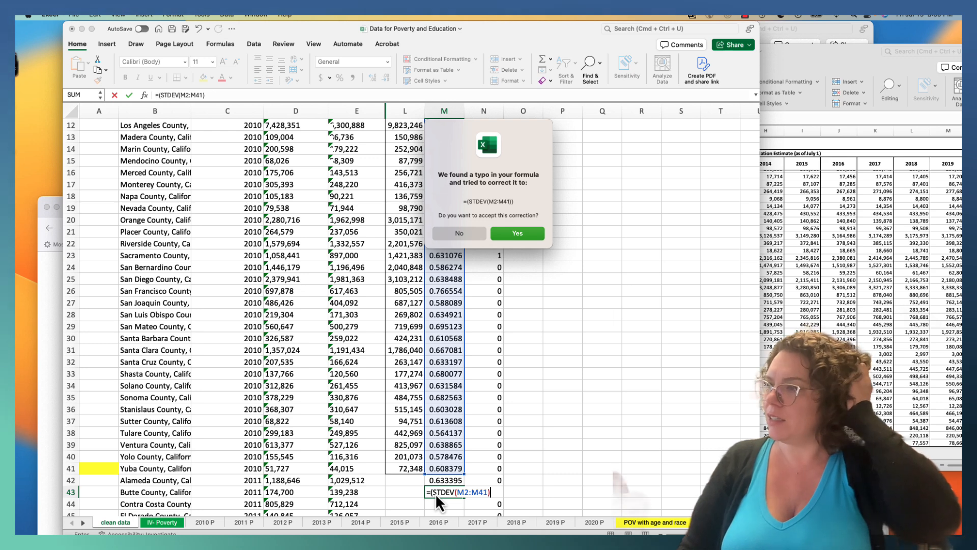
pyautogui.press('Return')
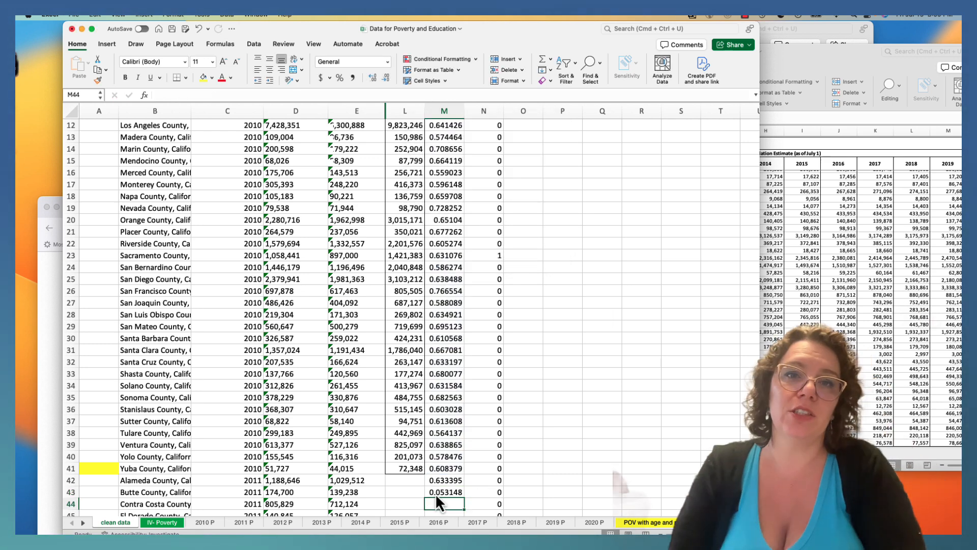